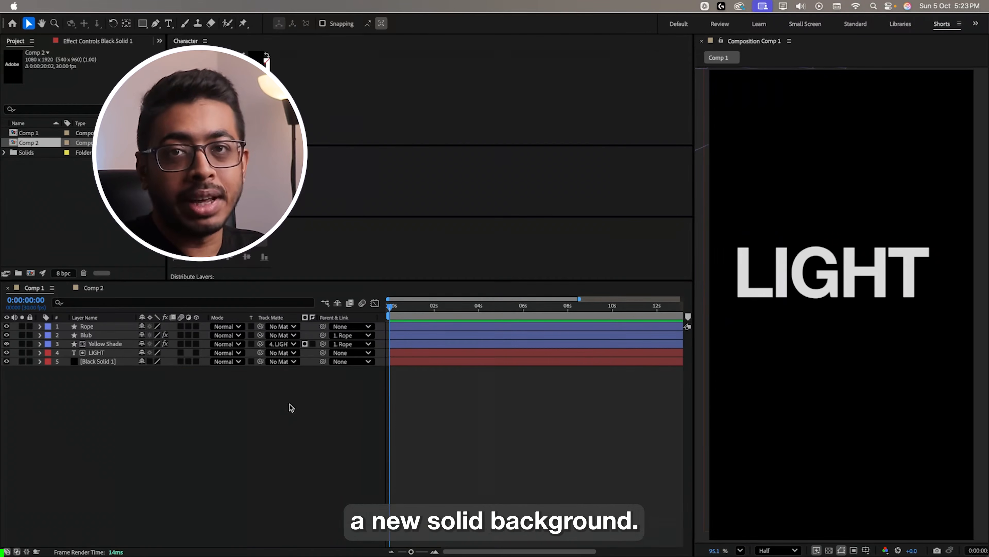
Create a new black solid layer to serve as the composition's background
right_click(239, 402)
mouse_move(241, 409)
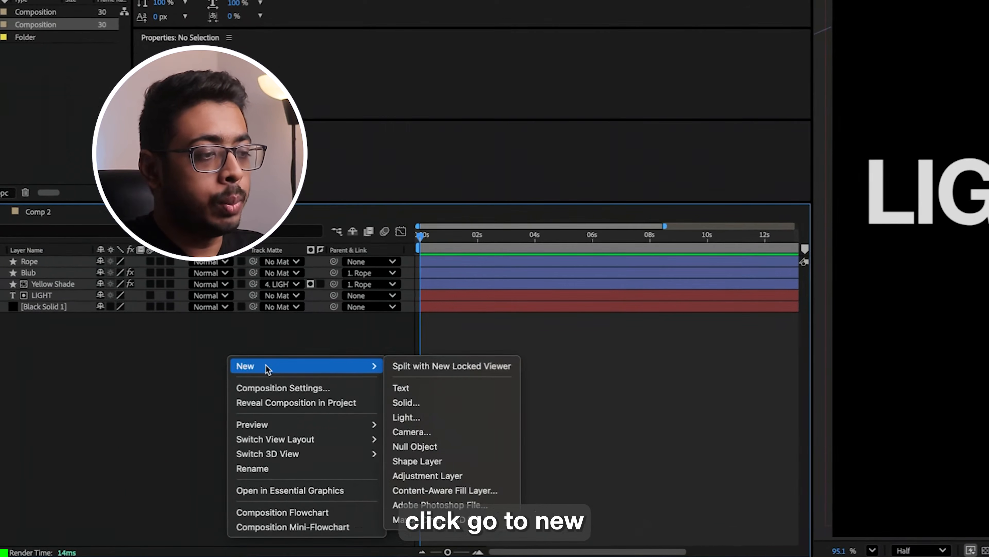
left_click(419, 404)
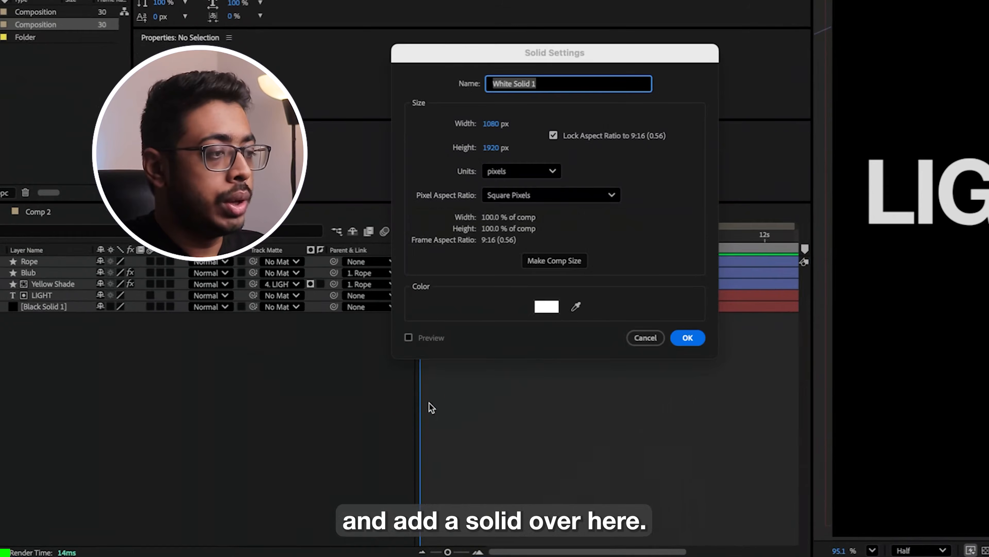
left_click(540, 307)
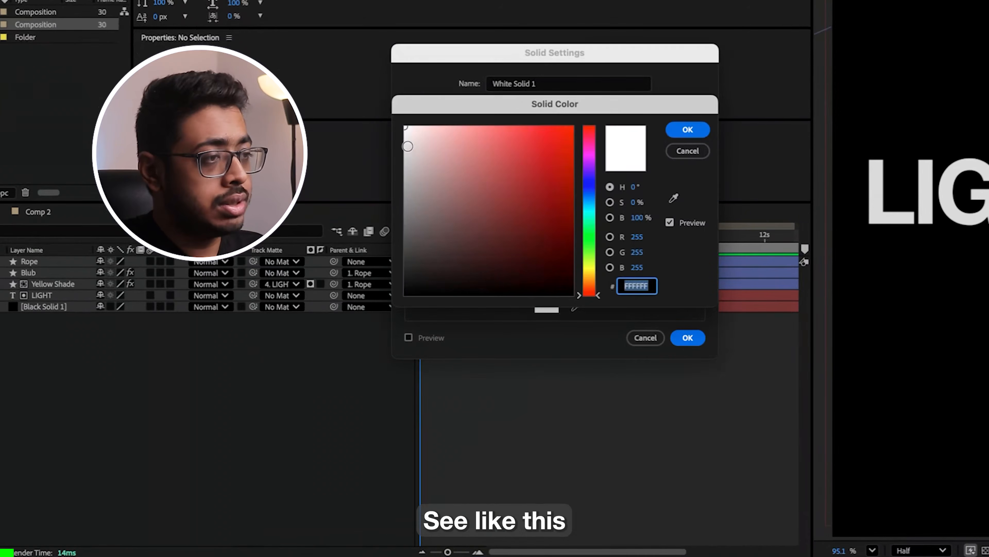
left_click_drag(407, 146, 364, 318)
left_click(688, 128)
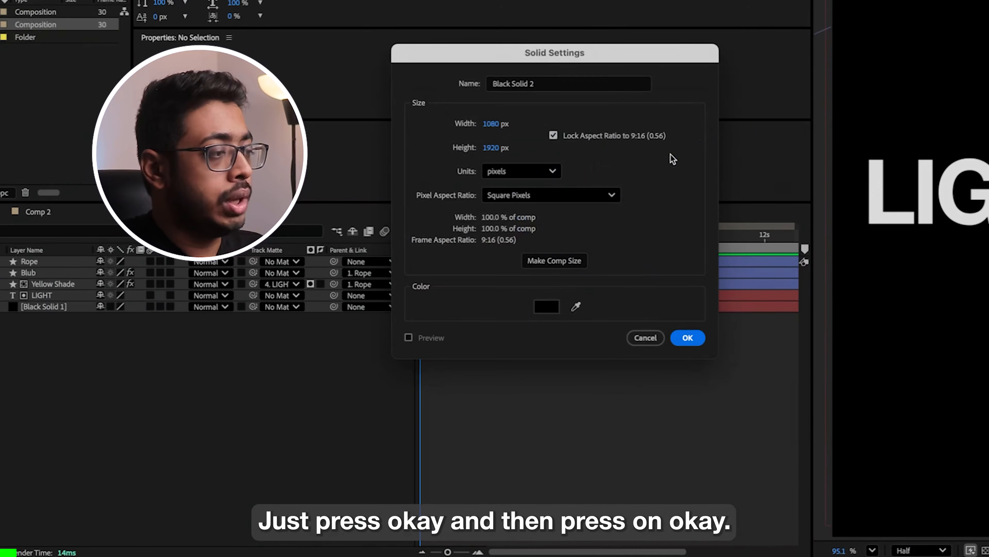
left_click(687, 337)
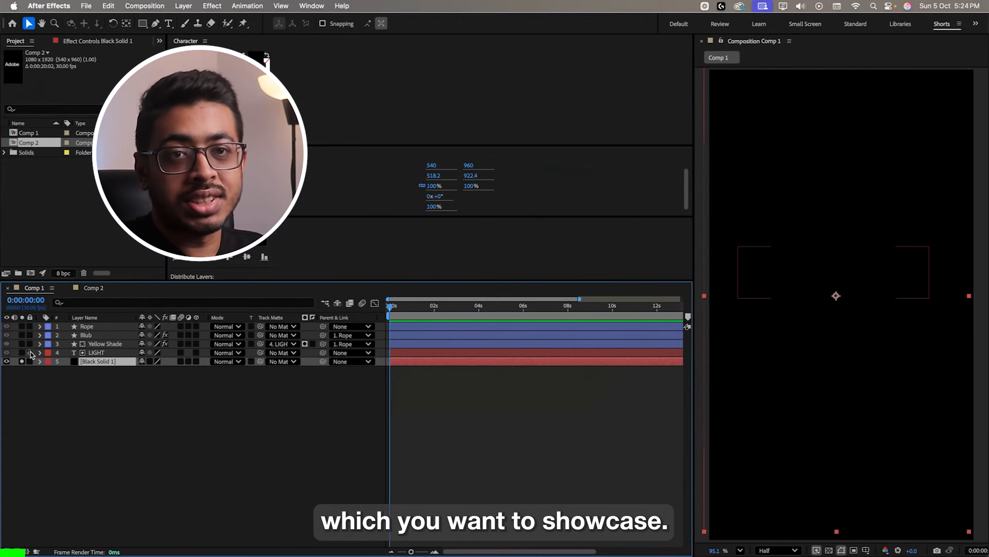
Solo the LIGHT text layer and the Rope layer
left_click(96, 352)
left_click(22, 352)
left_click_drag(391, 307, 427, 307)
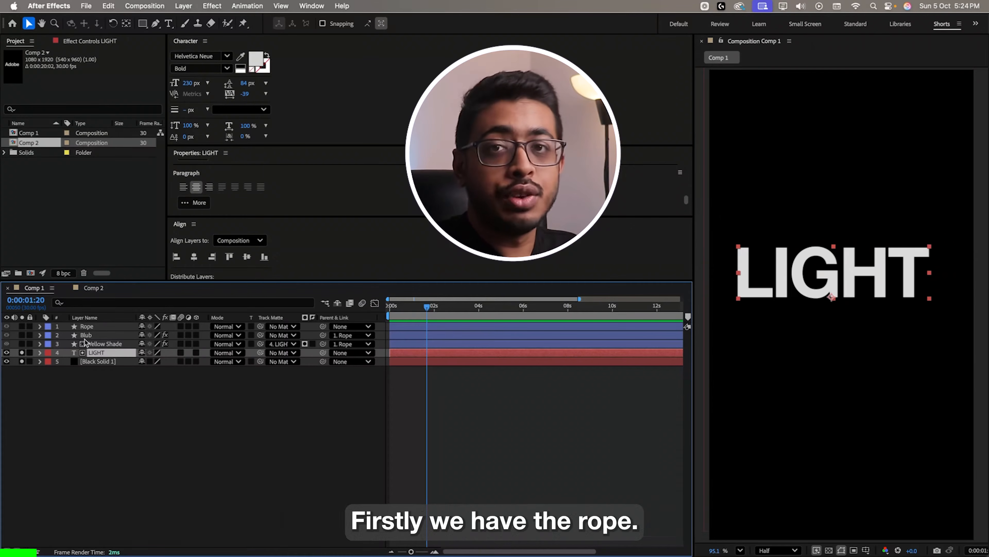
left_click(22, 326)
Scrub the composition from the start to about 4 seconds to examine how the rope swings and bends over time
left_click(396, 309)
left_click_drag(395, 311, 387, 313)
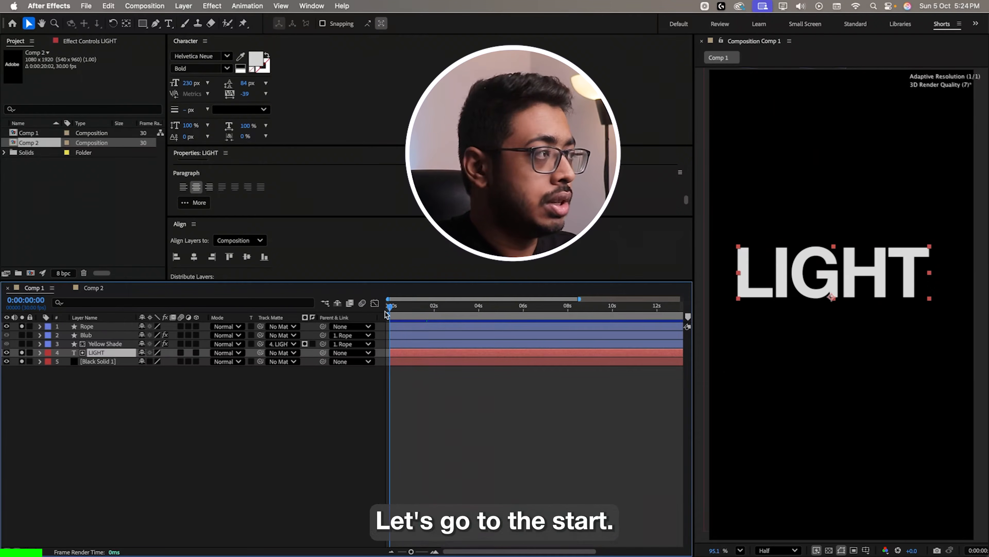
scroll(820, 196, "down", 3)
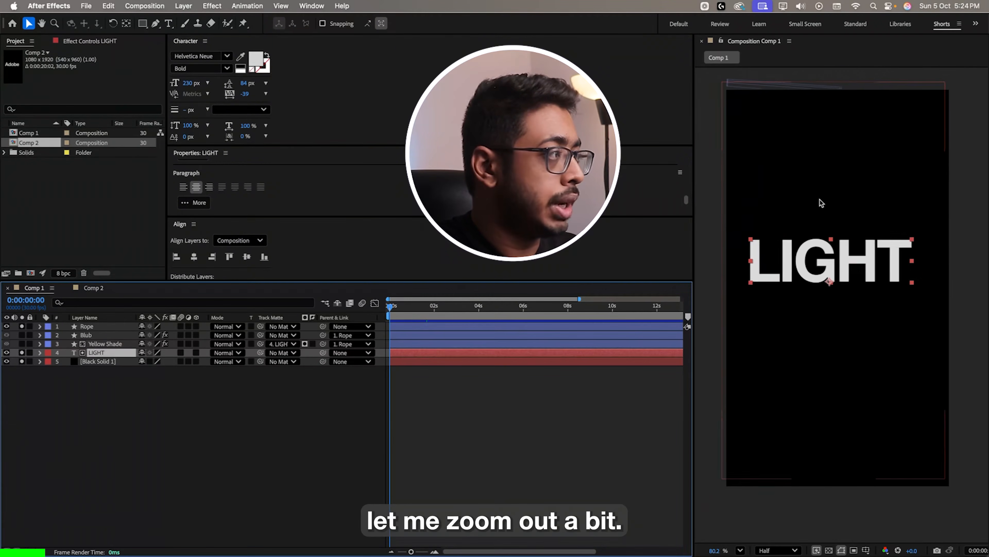
left_click_drag(820, 196, 828, 266)
key("=")
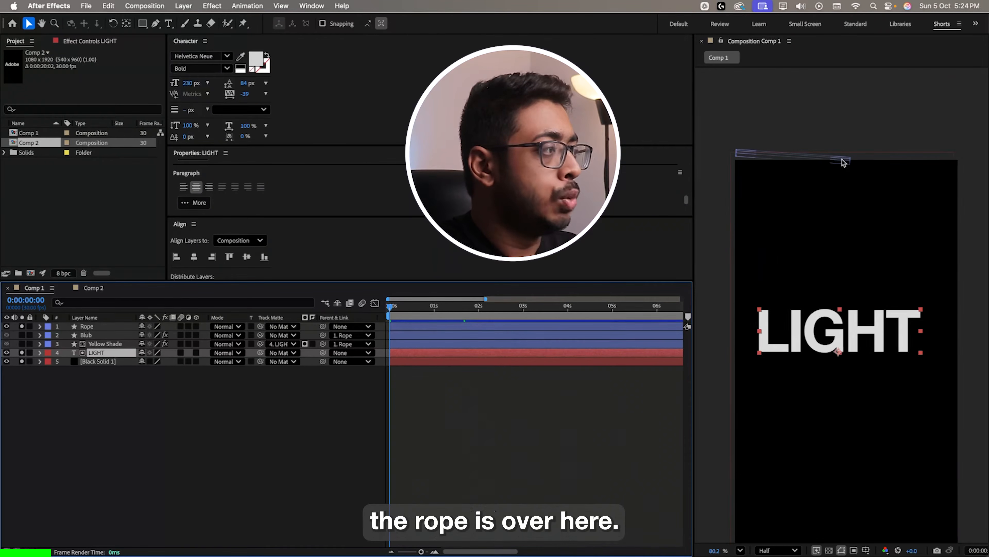
left_click_drag(390, 307, 437, 308)
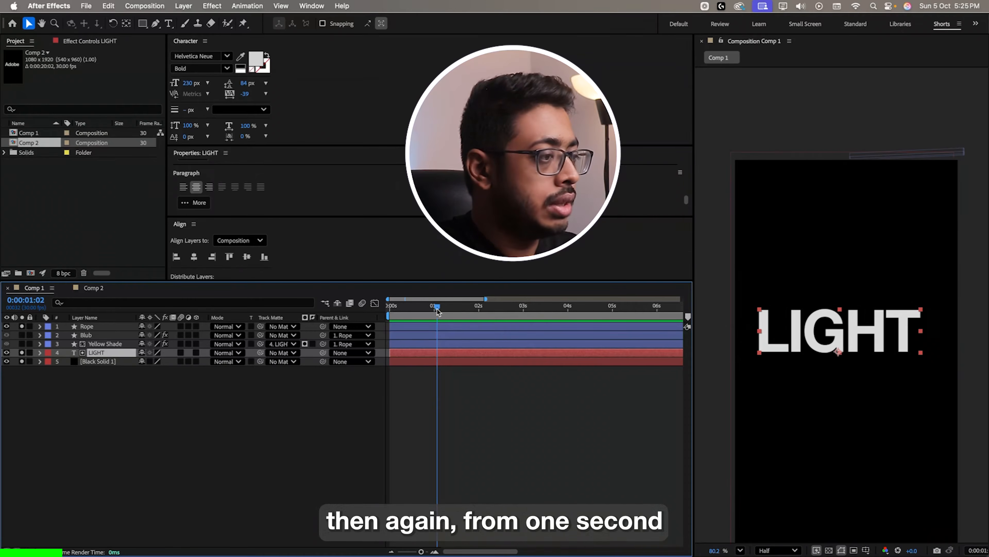
left_click_drag(440, 309, 455, 314)
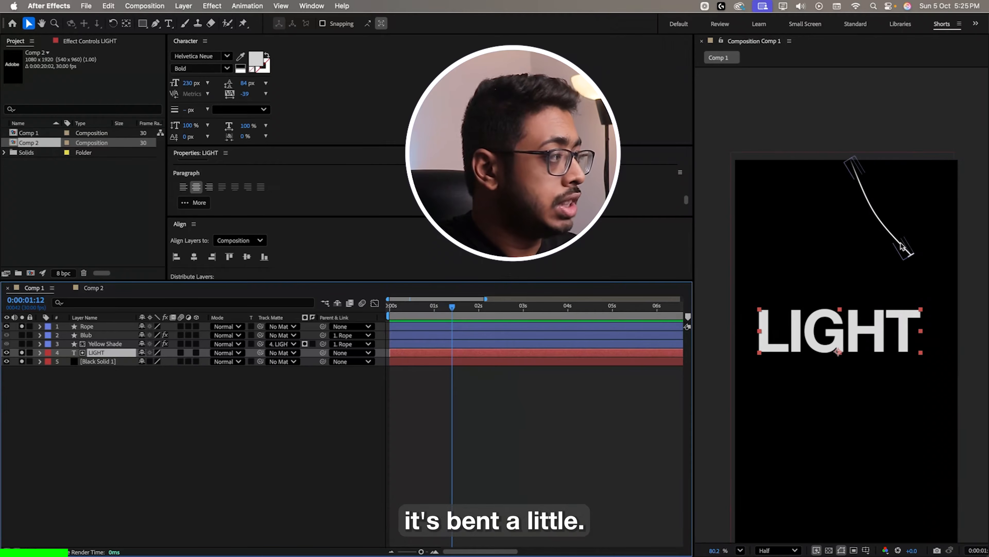
left_click_drag(453, 310, 579, 331)
Hide the existing rope and draw a straight vertical two-point line with the Pen tool from the composition's upper edge to above the LIGHT text
left_click(219, 413)
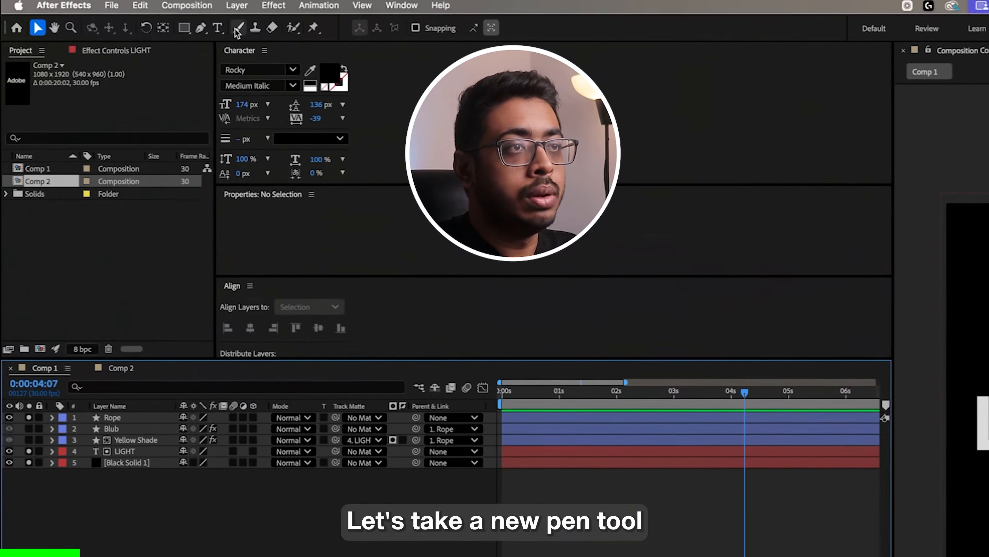
left_click(201, 27)
left_click(9, 418)
left_click(988, 204)
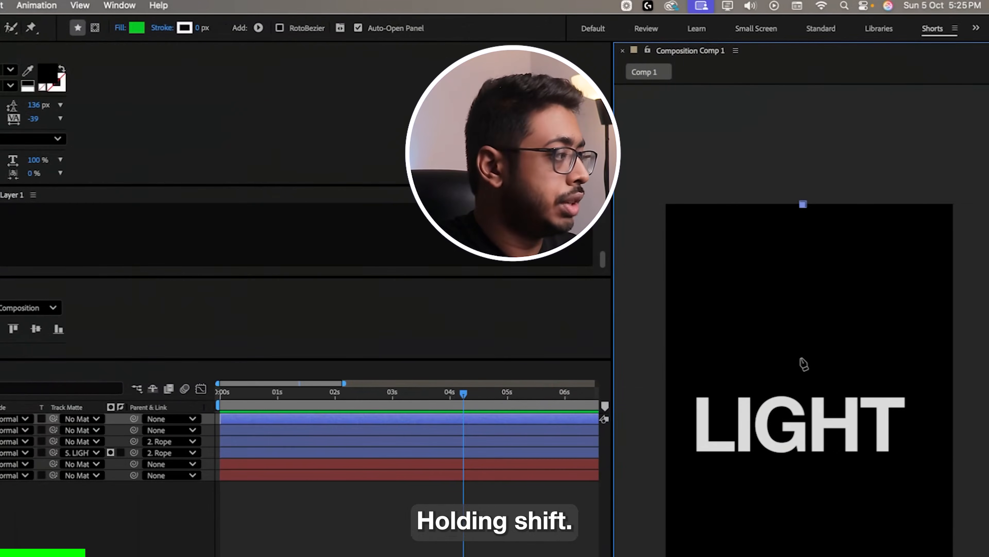
left_click(803, 353)
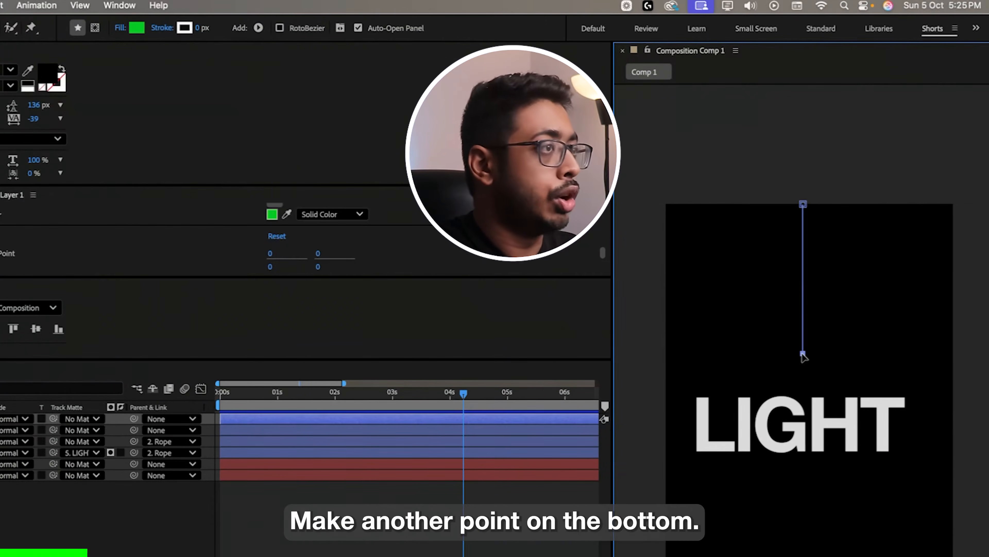
Set the new line's fill to None and its stroke width to 5 px
left_click(119, 29)
left_click(285, 331)
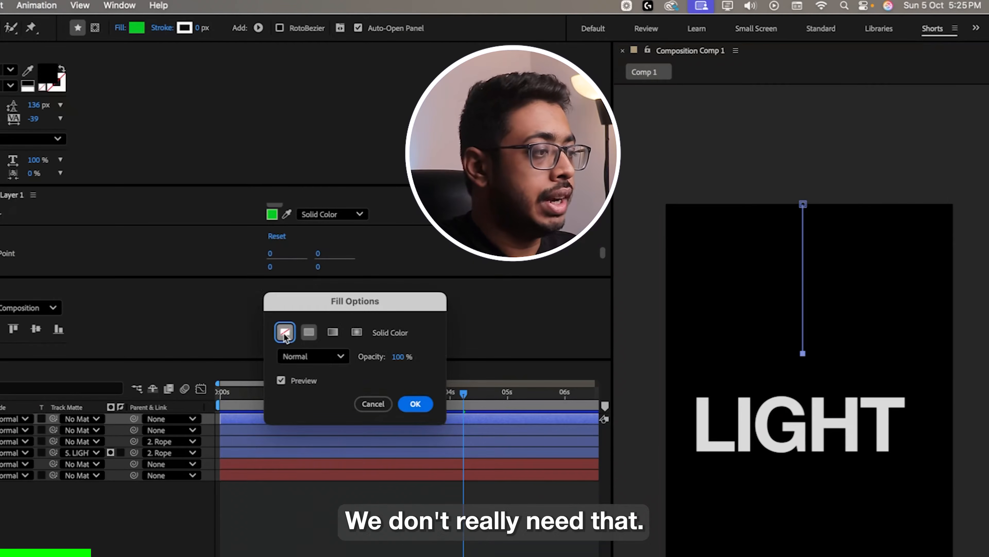
key("Return")
left_click(197, 30)
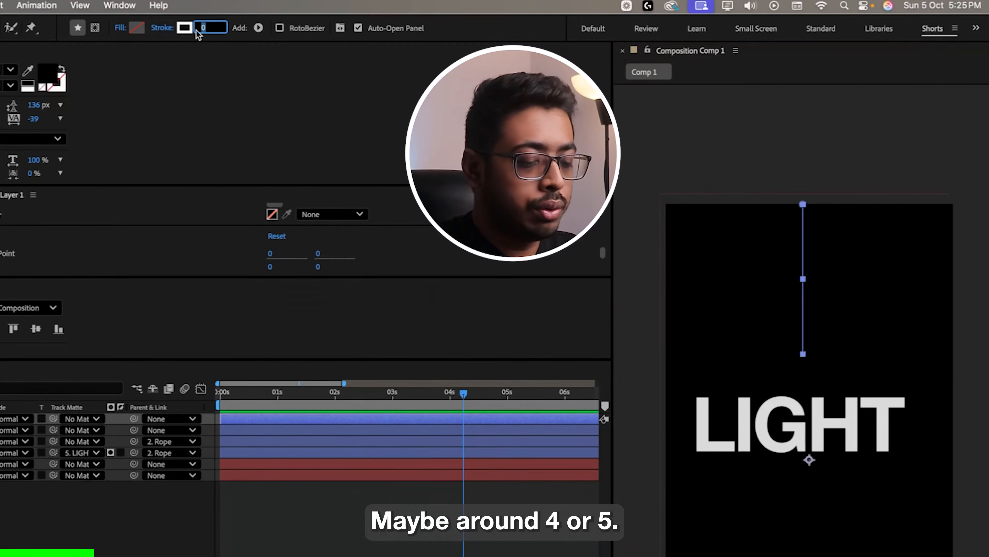
type("5")
key("Return")
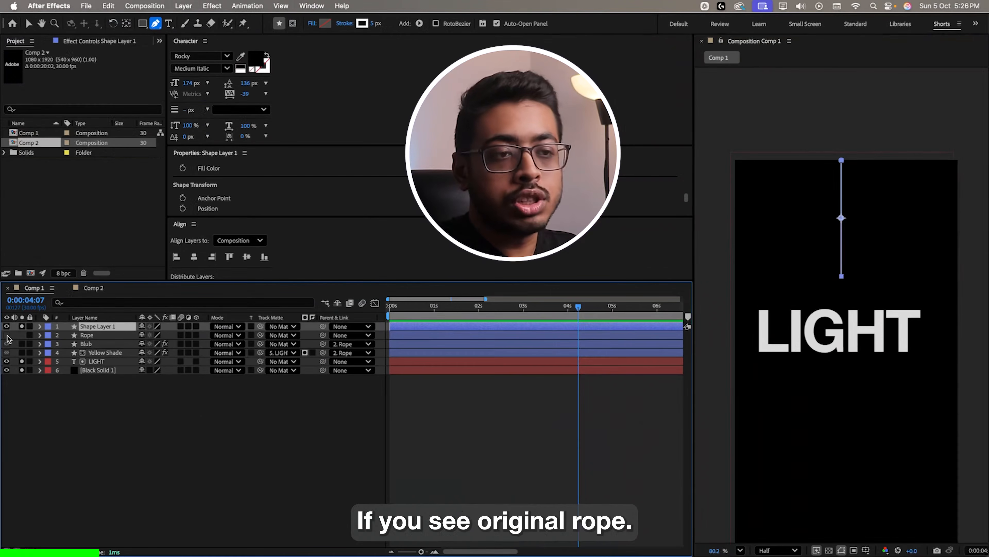
Isolate the original Rope layer to examine the shape of its stroke, and switch the solo back to Shape Layer 1
left_click(22, 326)
left_click(22, 334)
scroll(847, 139, "up", 3)
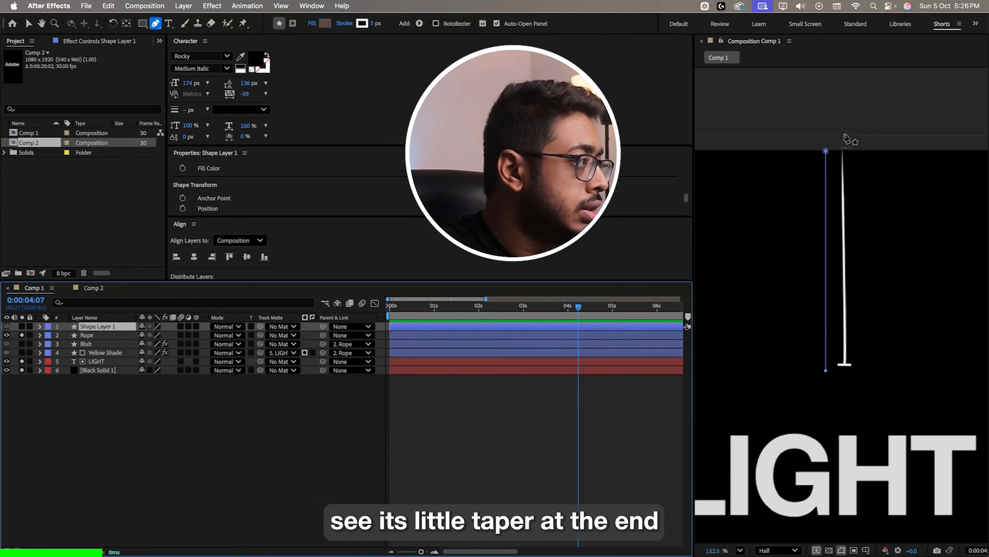
scroll(848, 184, "down", 1)
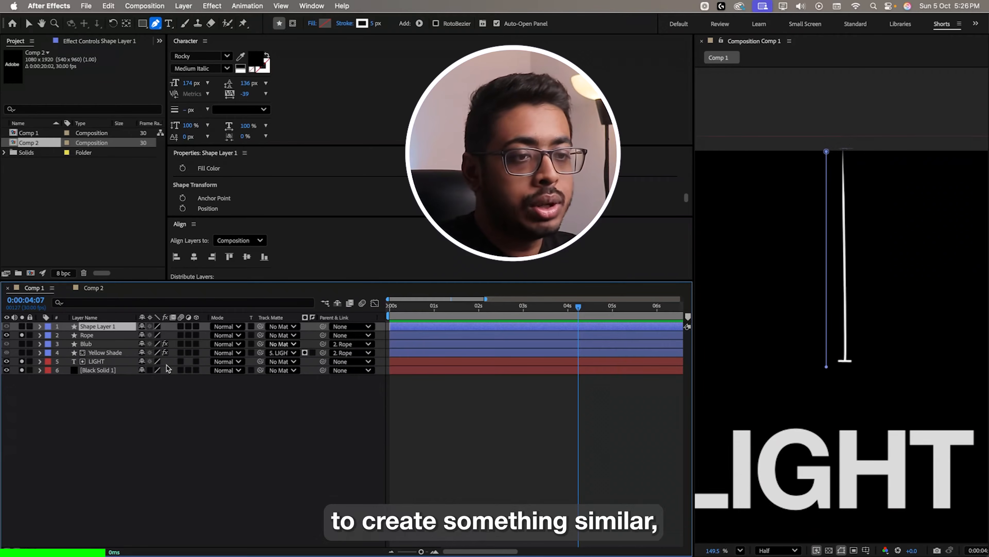
left_click(21, 334)
left_click(22, 326)
Taper the upper end of Shape Layer 1's stroke by setting the taper Start Length to 34%
left_click(40, 326)
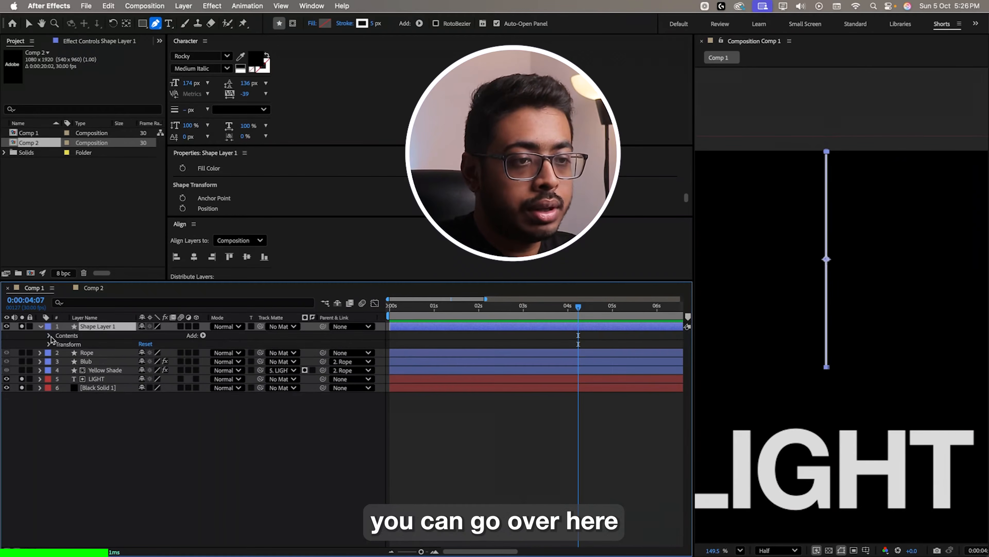
left_click(49, 335)
left_click(59, 344)
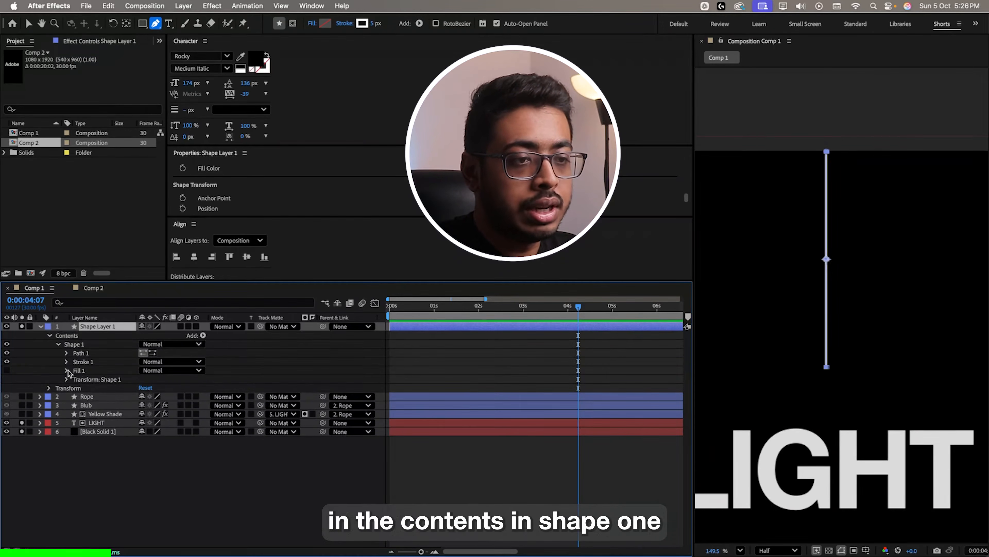
left_click(67, 362)
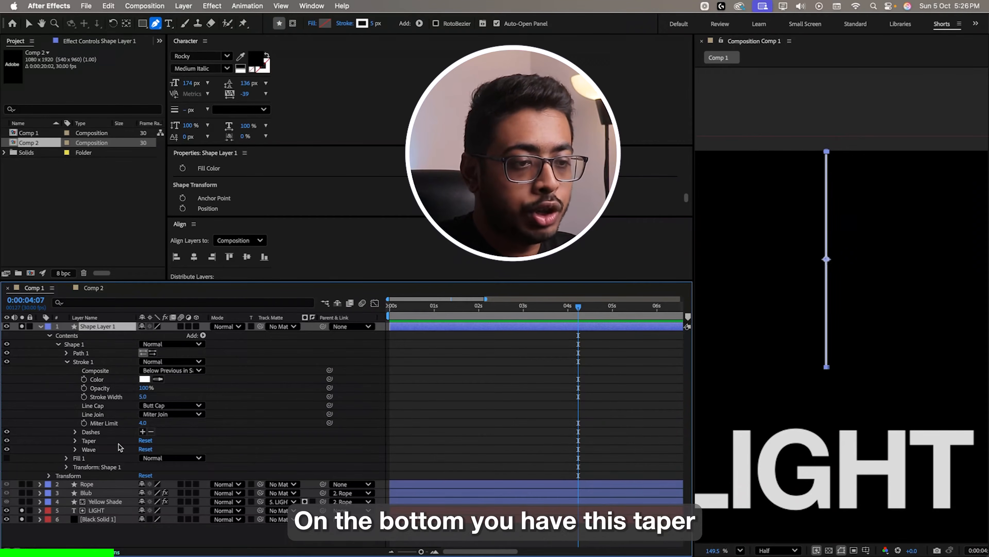
left_click(75, 441)
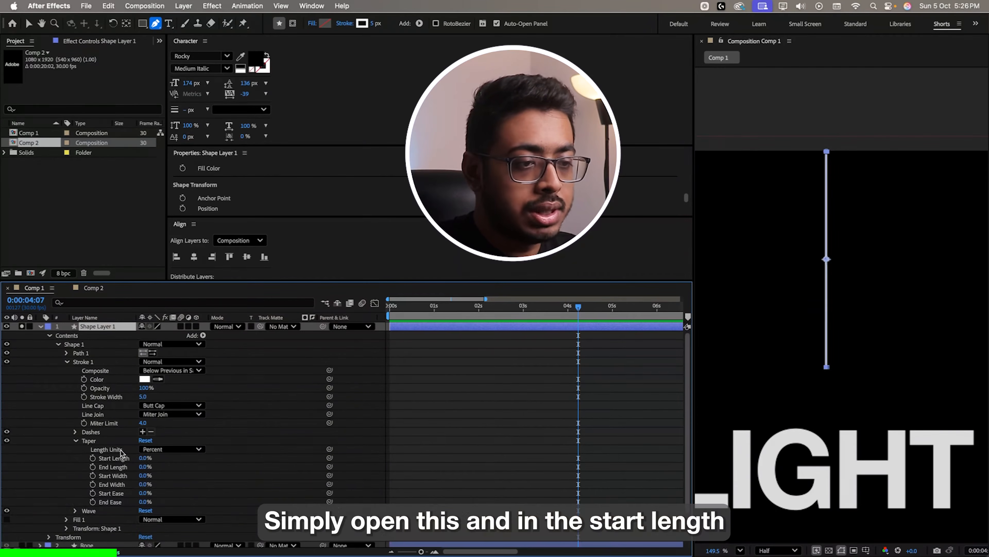
left_click_drag(142, 463, 155, 458)
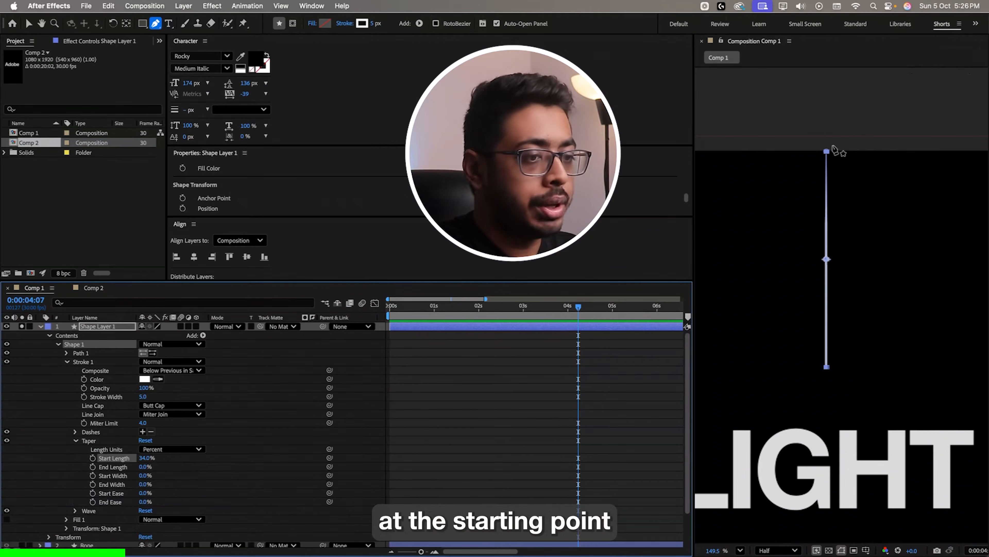
left_click(76, 440)
left_click(58, 344)
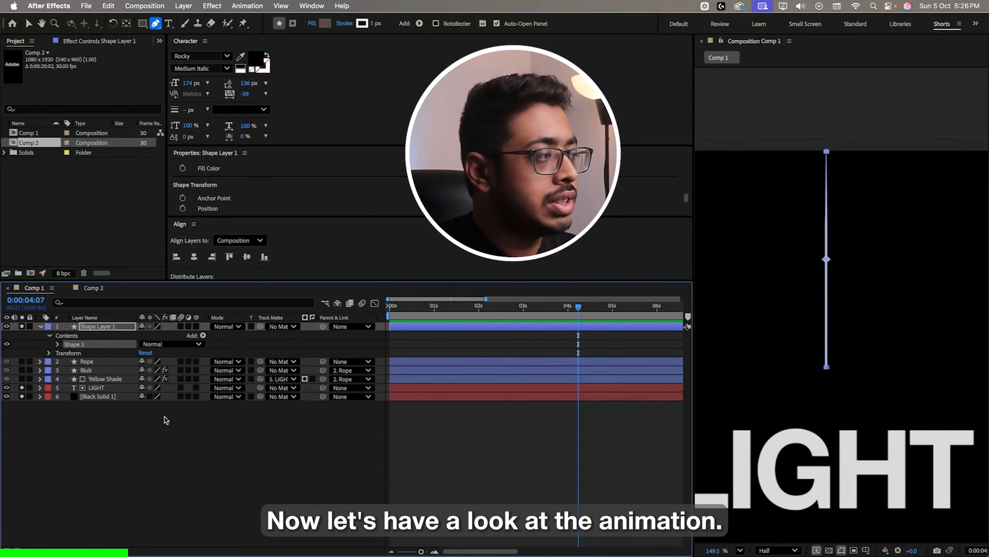
Go to the start of the composition and reveal the Rotation property of Shape Layer 1
left_click(255, 465)
left_click_drag(403, 310, 379, 311)
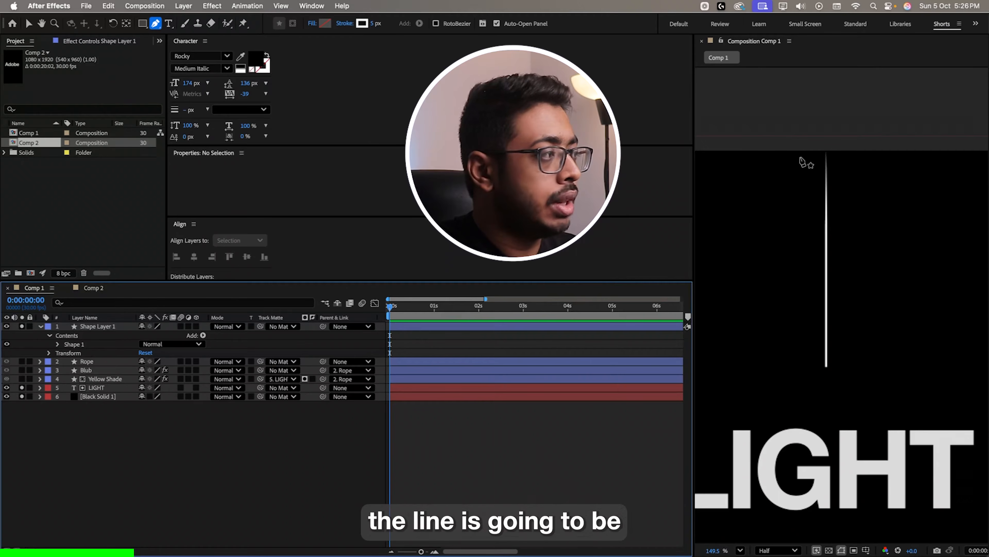
scroll(780, 225, "down", 4)
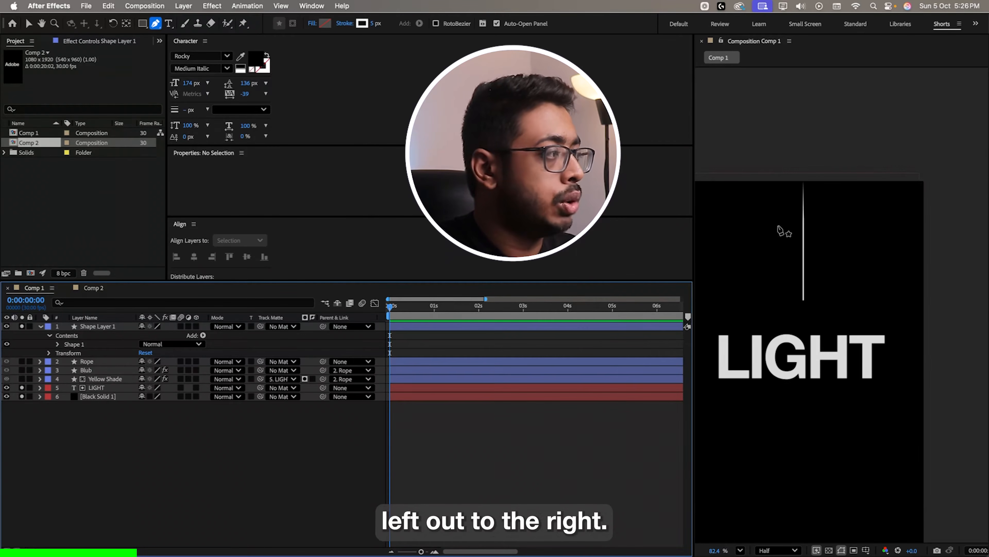
left_click(106, 327)
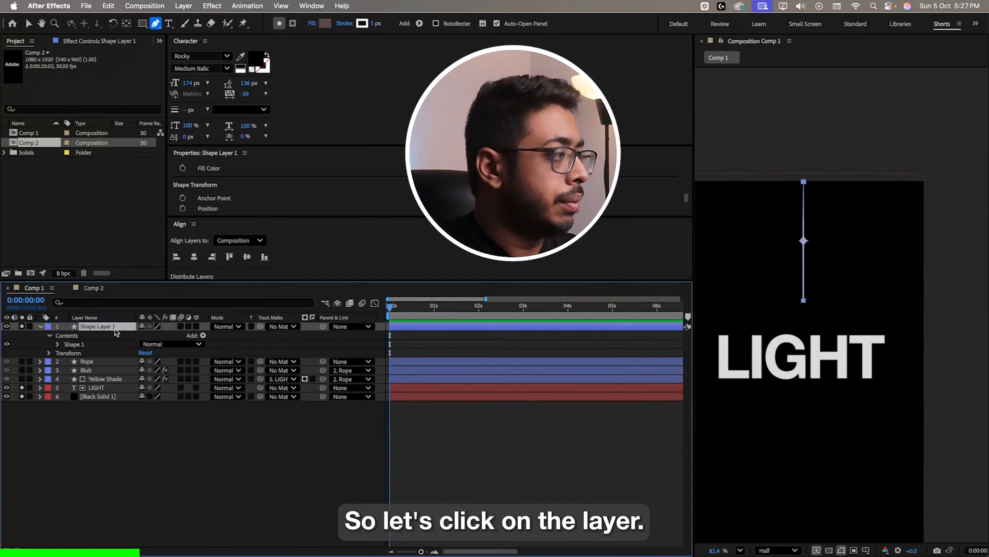
scroll(837, 276, "up", 3)
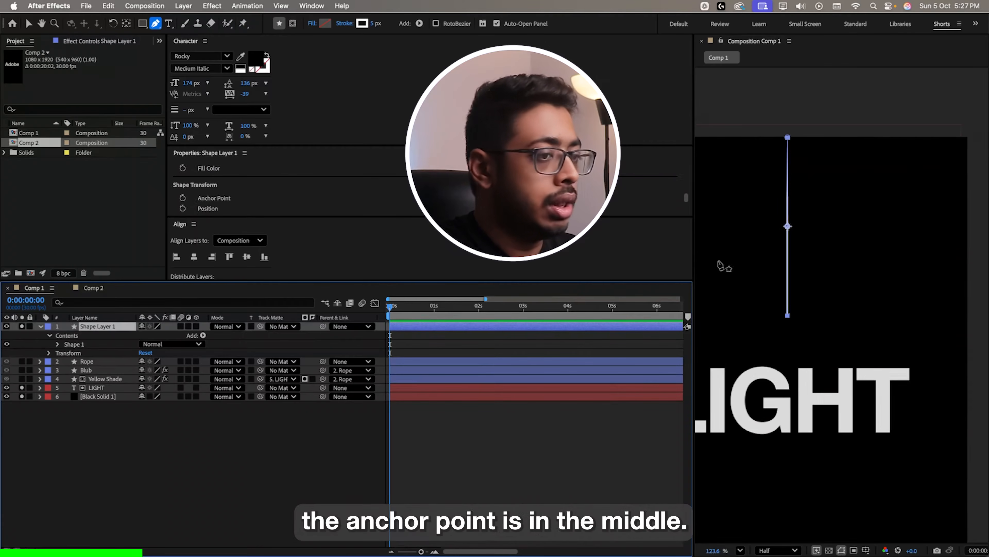
key("r")
Try rotating the line by -1°, undo it, and move the line's anchor point to its upper end
mouse_move(153, 335)
left_mouse_down()
mouse_move(167, 335)
mouse_move(152, 335)
left_mouse_up()
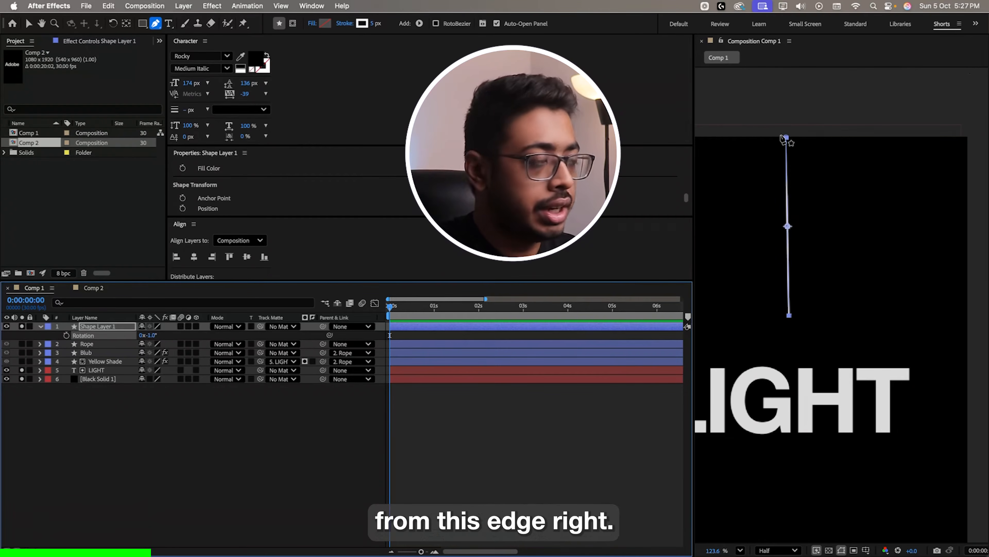
key("super+z")
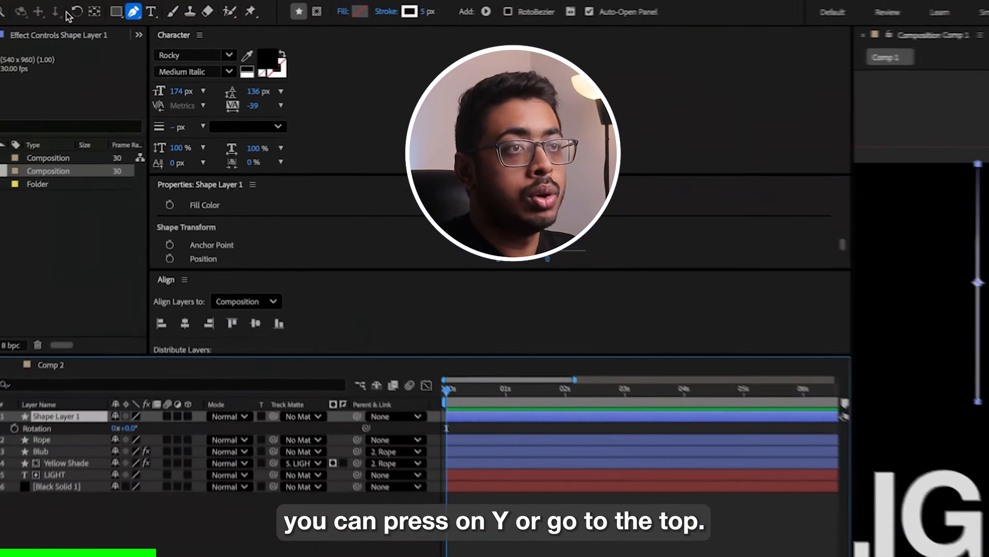
left_click(126, 23)
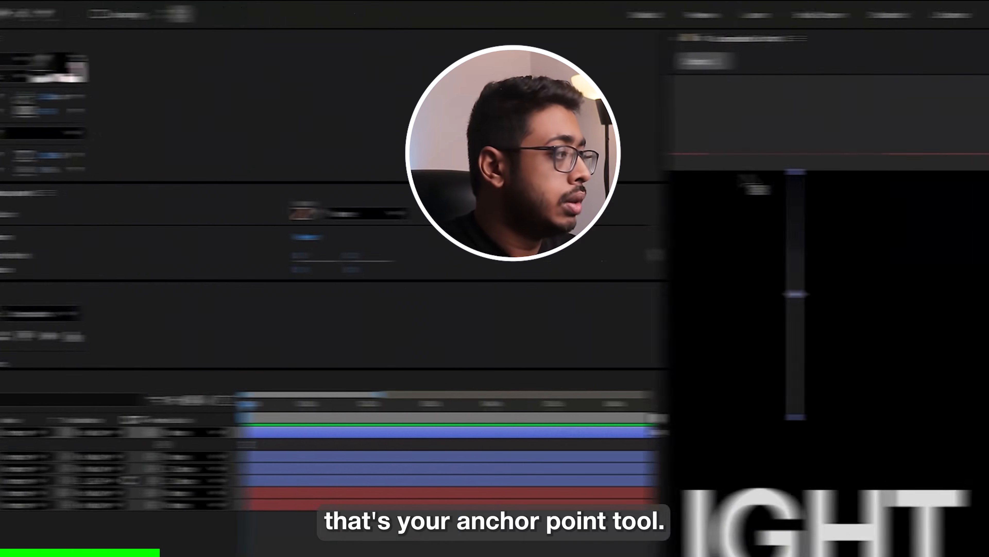
left_click_drag(734, 295, 733, 168)
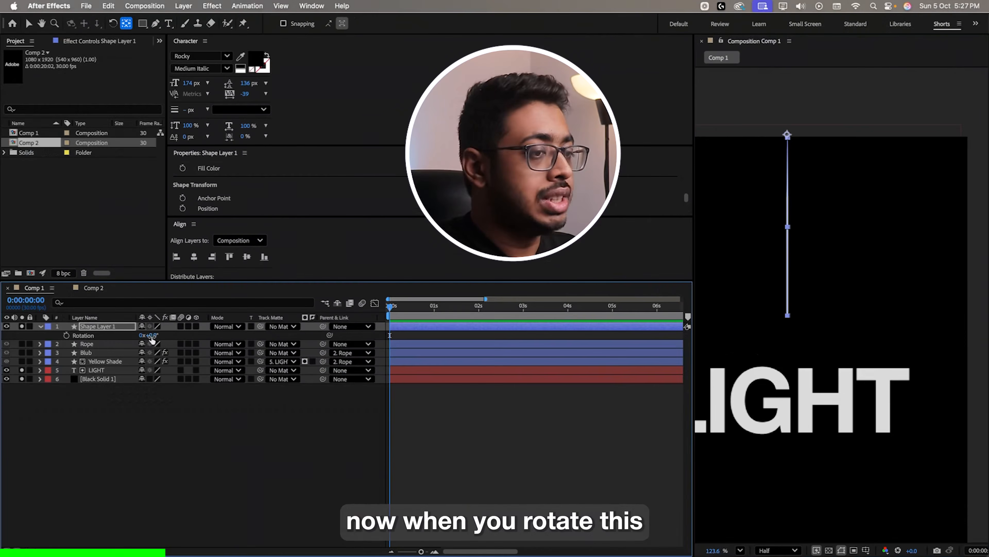
Rotate Shape Layer 1 to 92° and set a Rotation keyframe at 0:00
left_click_drag(152, 338, 199, 336)
left_click_drag(807, 318, 920, 340)
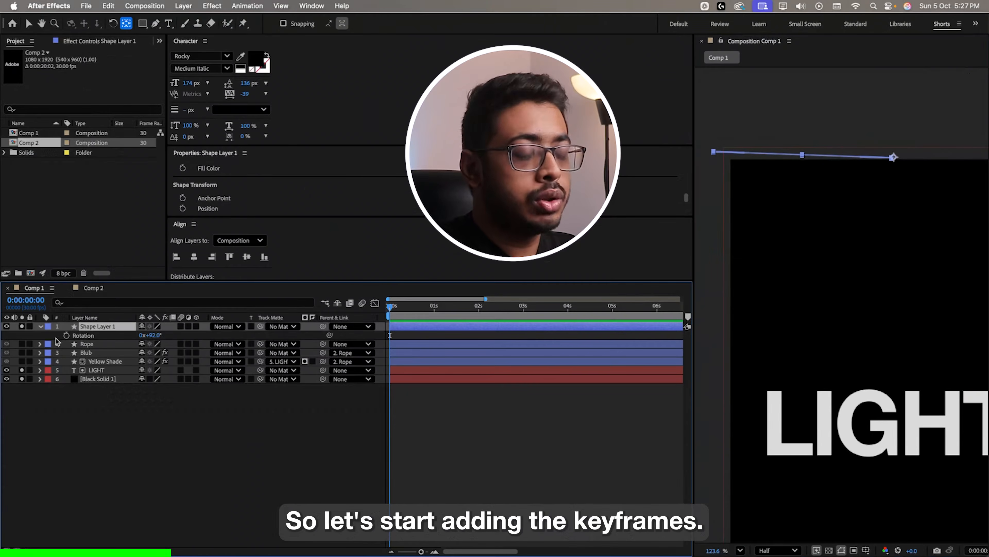
left_click(66, 335)
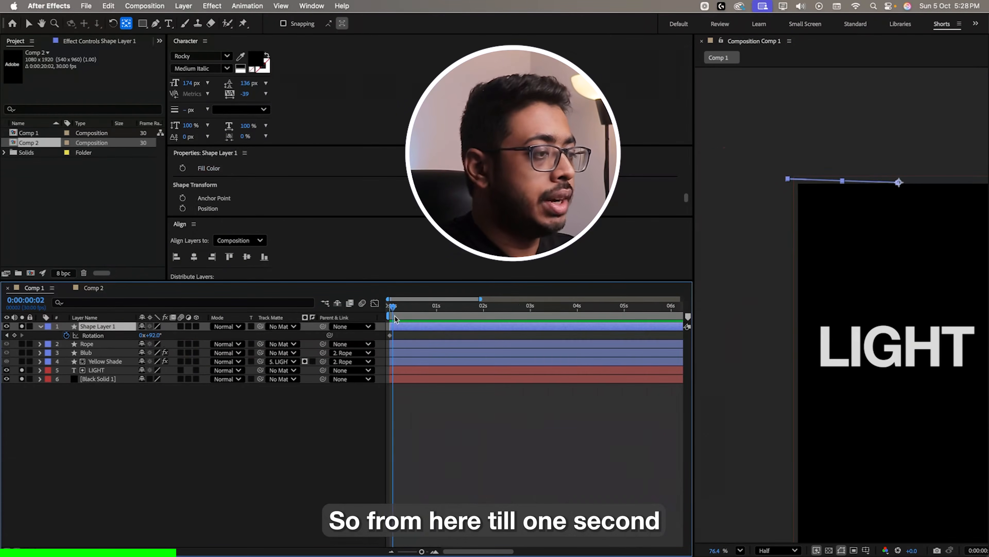
Keyframe Shape Layer 1's Rotation at -91° at the 1-second mark so the line swings to the opposite side
left_click_drag(395, 319, 436, 318)
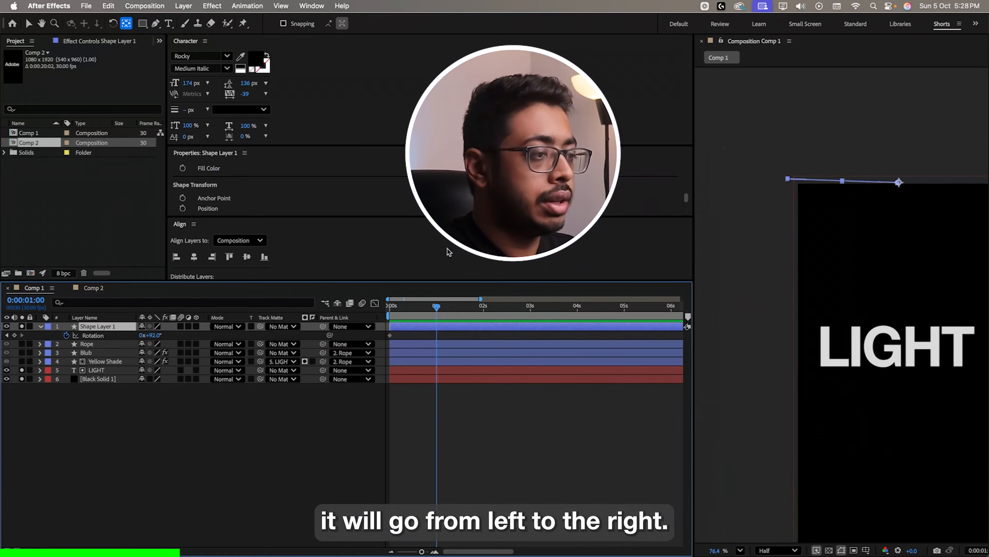
left_click_drag(151, 337, 74, 351)
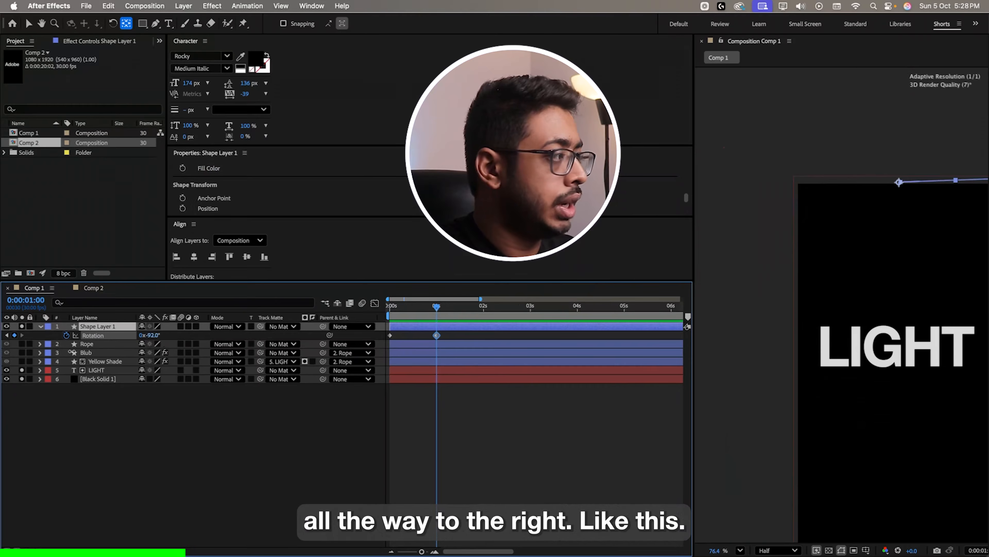
left_click_drag(919, 379, 864, 310)
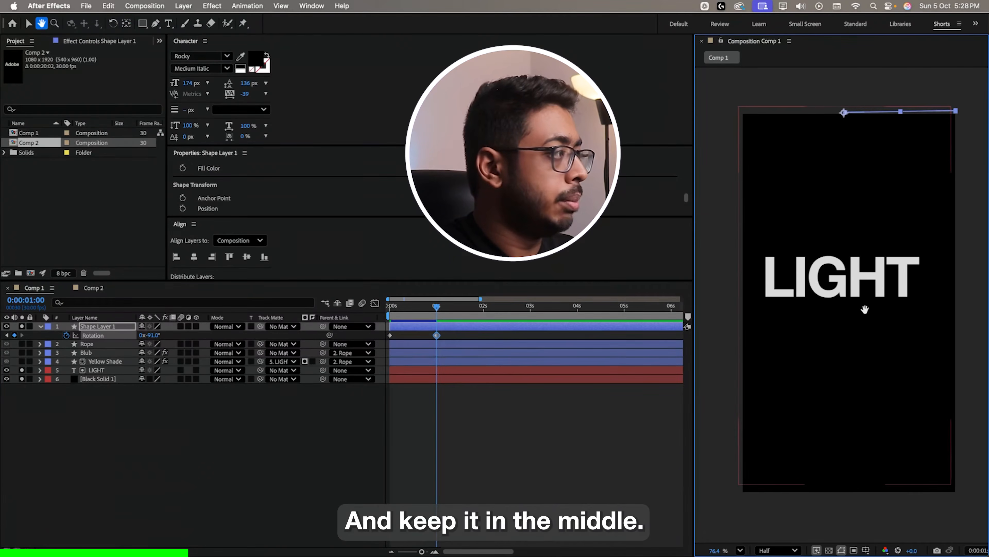
Reveal the Rope layer's Rotation keyframes as a timing reference and keyframe Shape Layer 1's Rotation at about 41° at 0:00:01:26
left_click(108, 345)
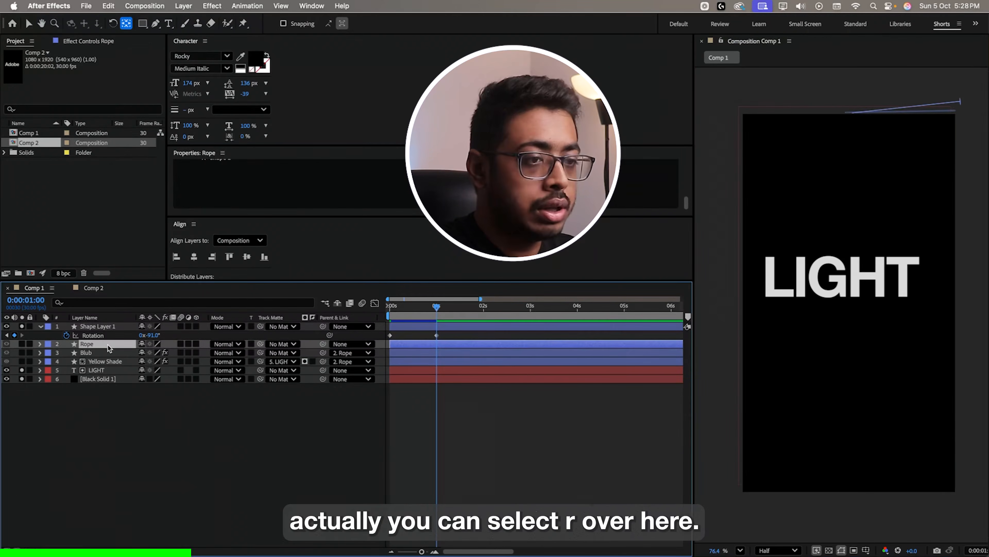
key("r")
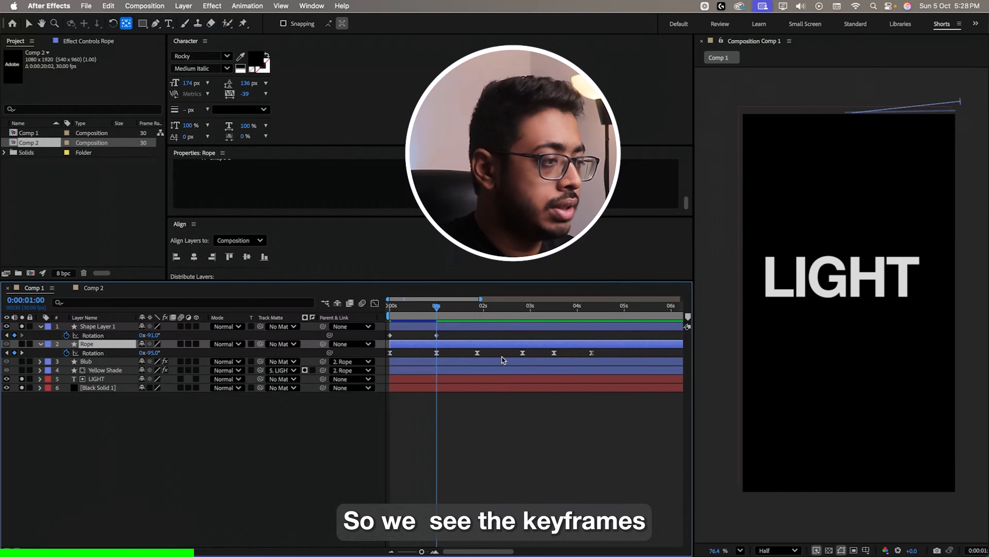
left_click_drag(442, 310, 477, 307)
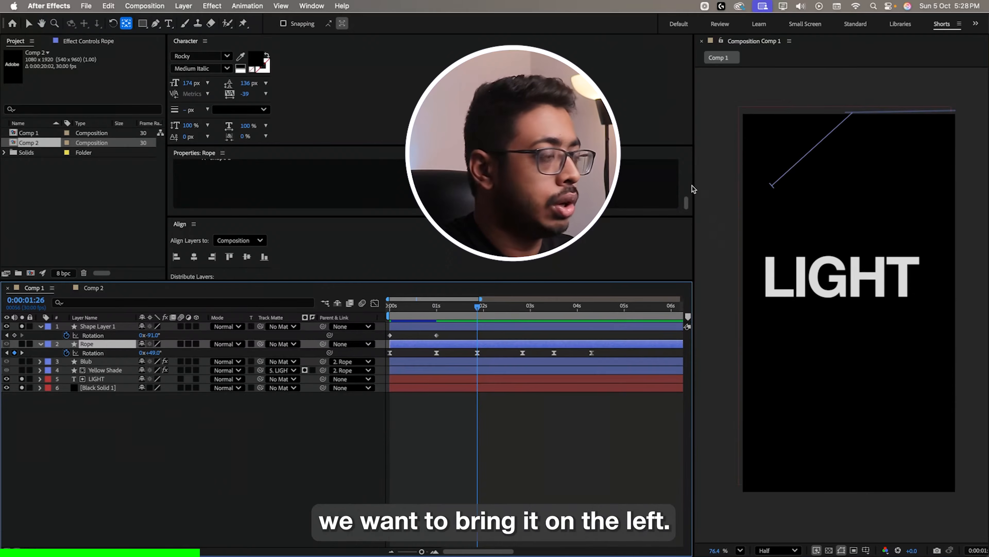
left_click_drag(150, 335, 230, 340)
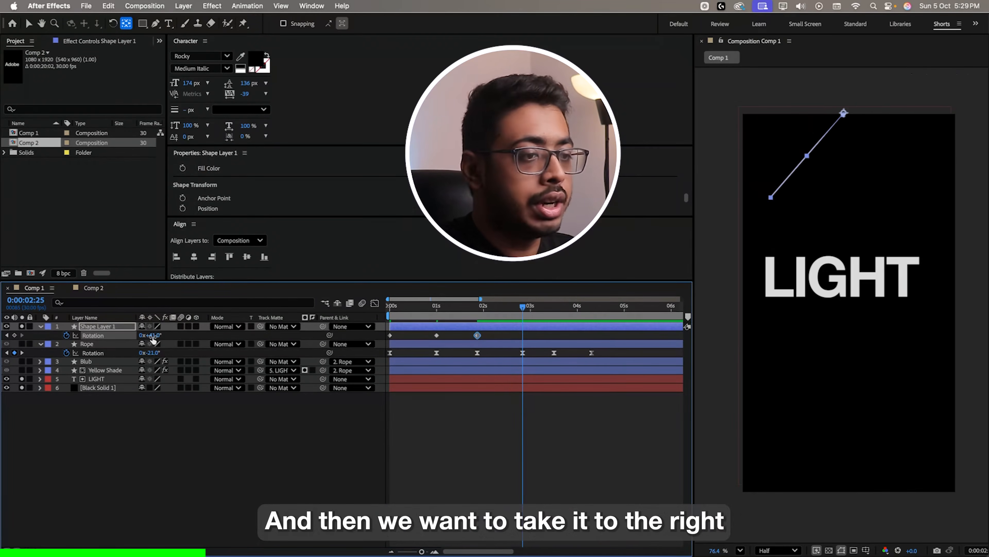
Keyframe Shape Layer 1's Rotation at -35° at 2:25, a smaller positive angle at 3:15, and 0° at 4:09
left_click_drag(153, 339, 140, 340)
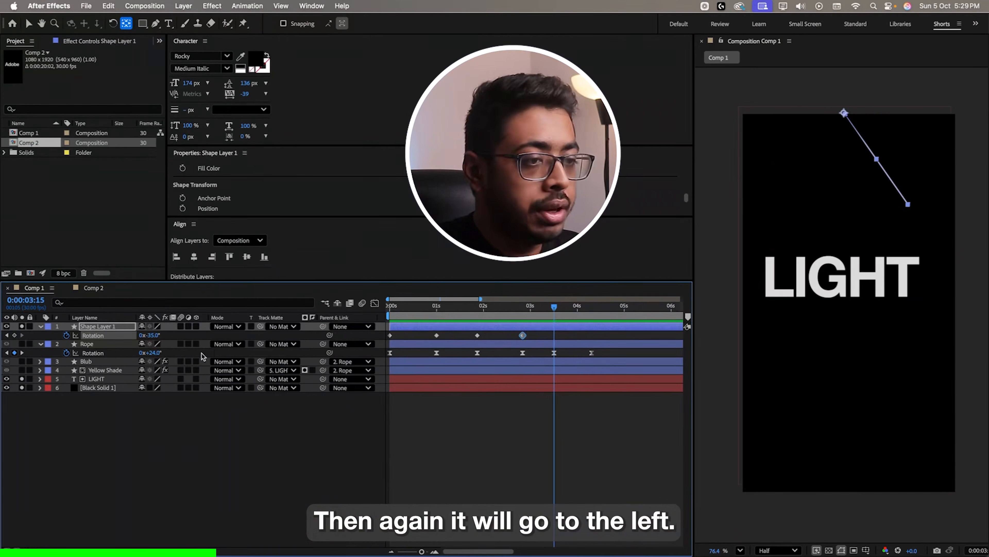
left_click_drag(149, 336, 179, 338)
left_click_drag(559, 315, 591, 316)
left_click_drag(162, 336, 152, 338)
left_click(152, 336)
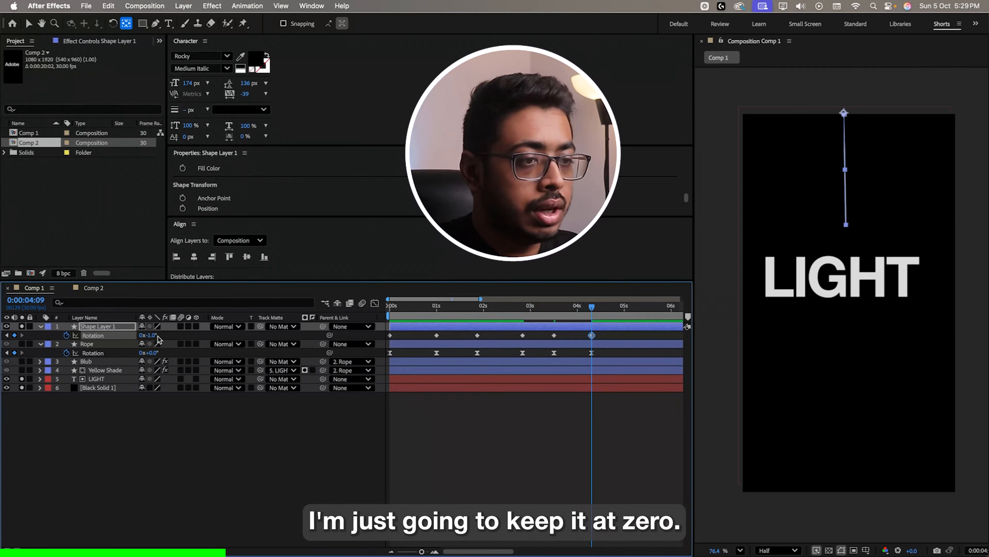
type("0")
key("Return")
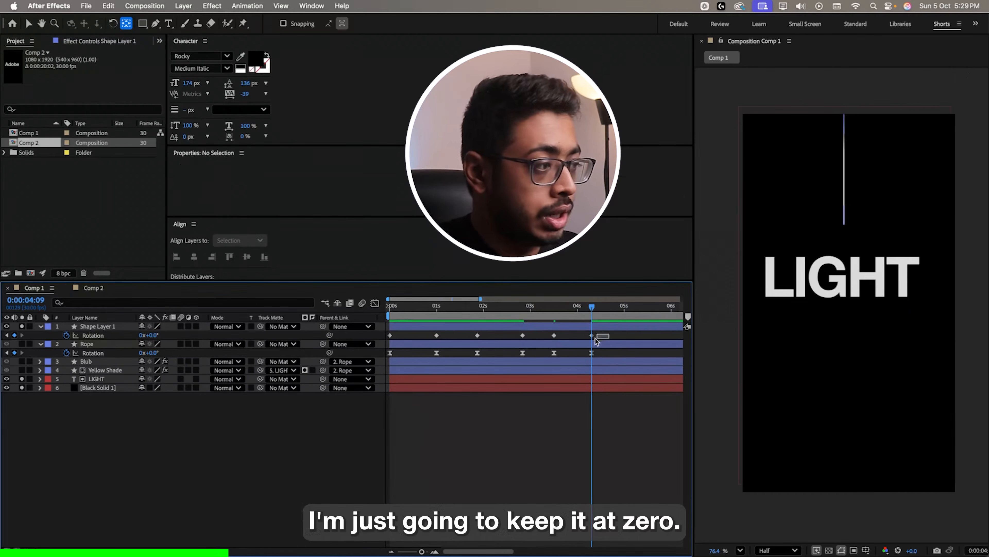
Apply Easy Ease to all of Shape Layer 1's Rotation keyframes and preview the swing
left_click_drag(609, 333, 354, 345)
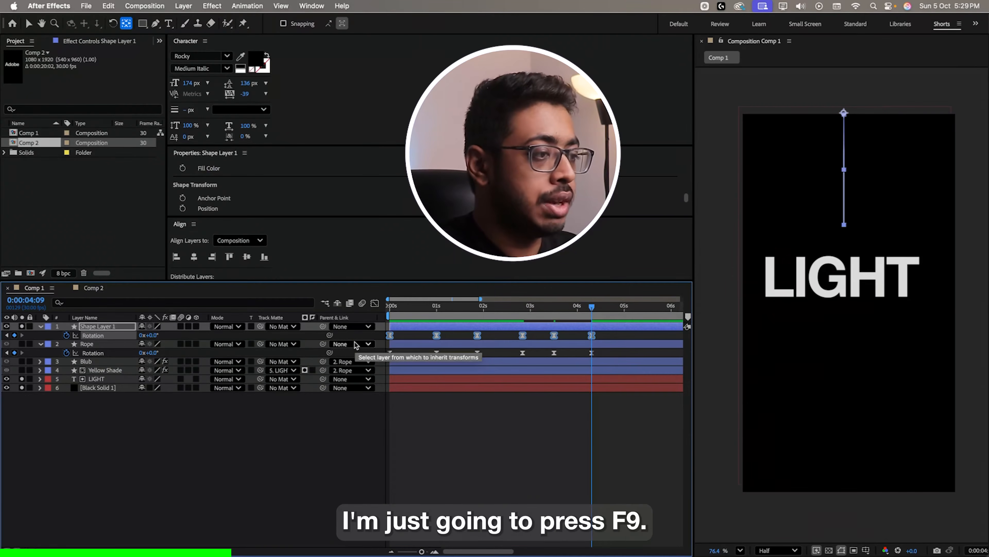
key("F9")
key("space")
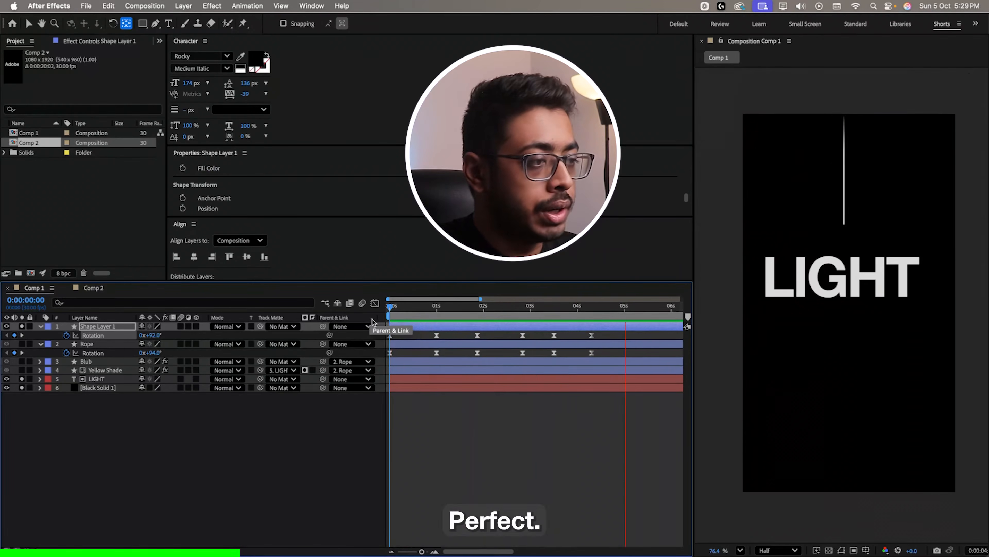
key("space")
Show Shape Layer 1's Rotation curve in the Graph Editor as a value graph
left_click(116, 336)
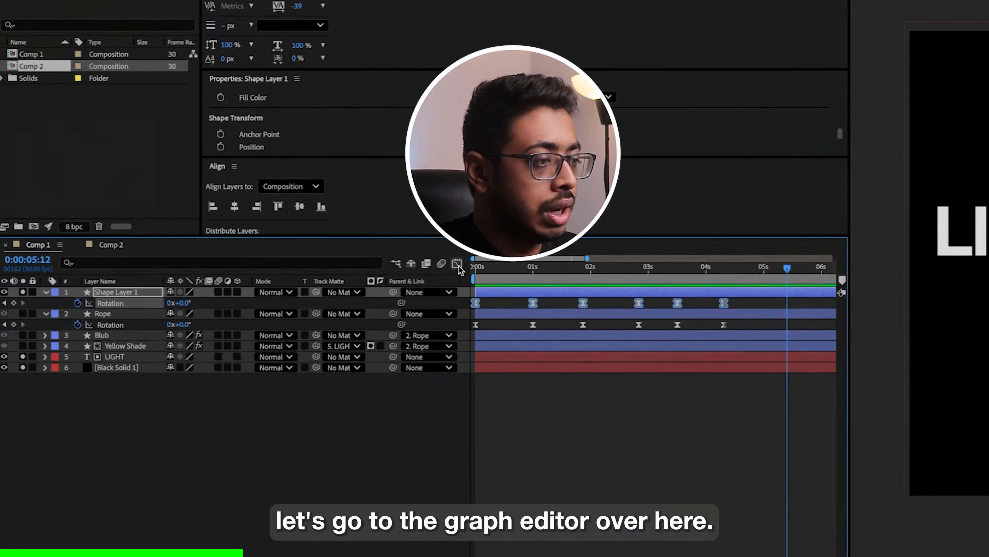
left_click(457, 263)
left_click(531, 553)
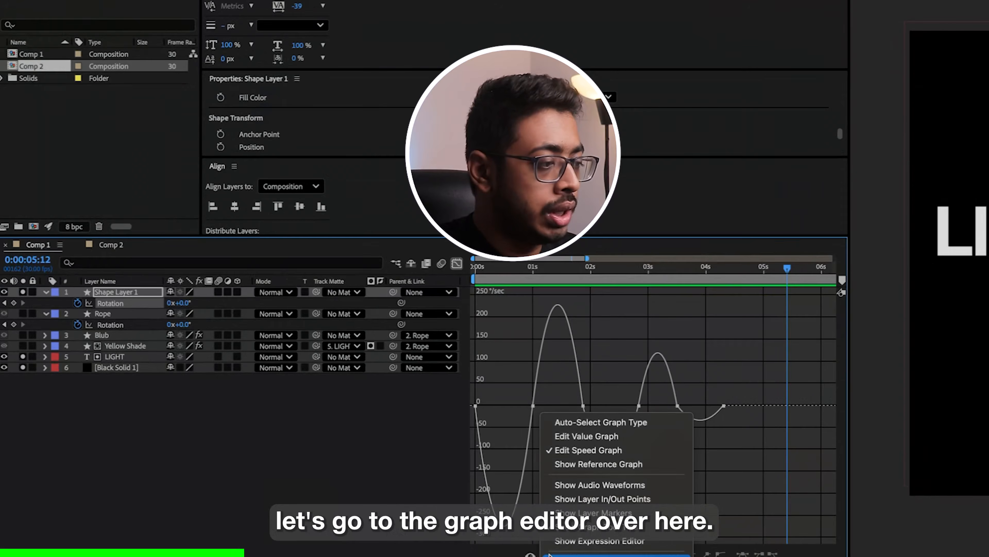
left_click(589, 440)
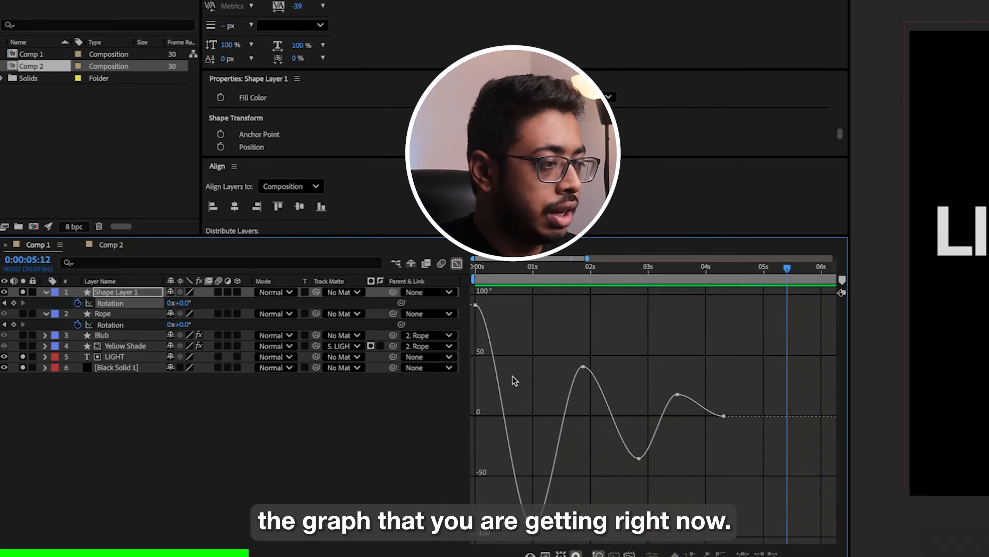
Lengthen the easing handles of the Rotation keyframes in the value graph to smooth the swing's peaks and valleys
left_click(533, 524)
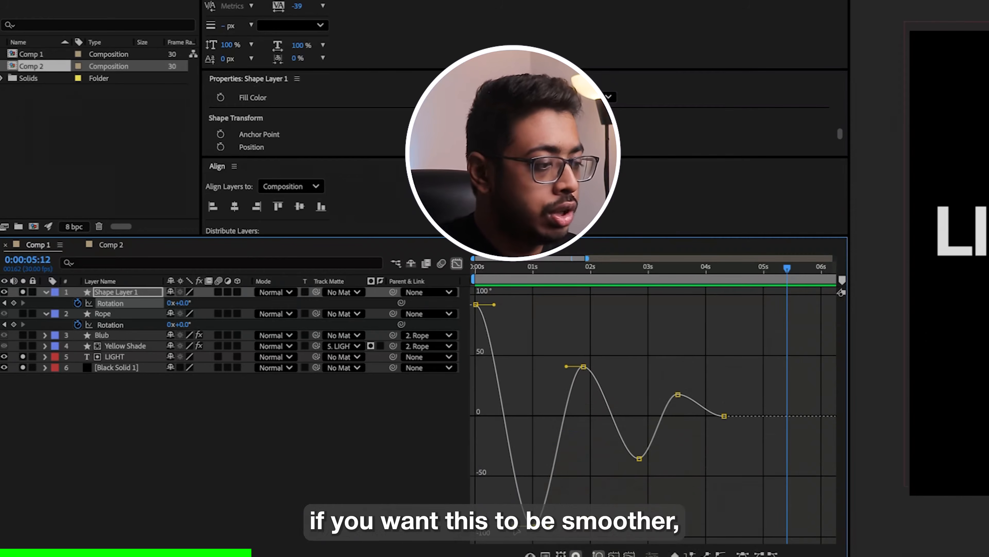
left_click_drag(518, 531, 498, 532)
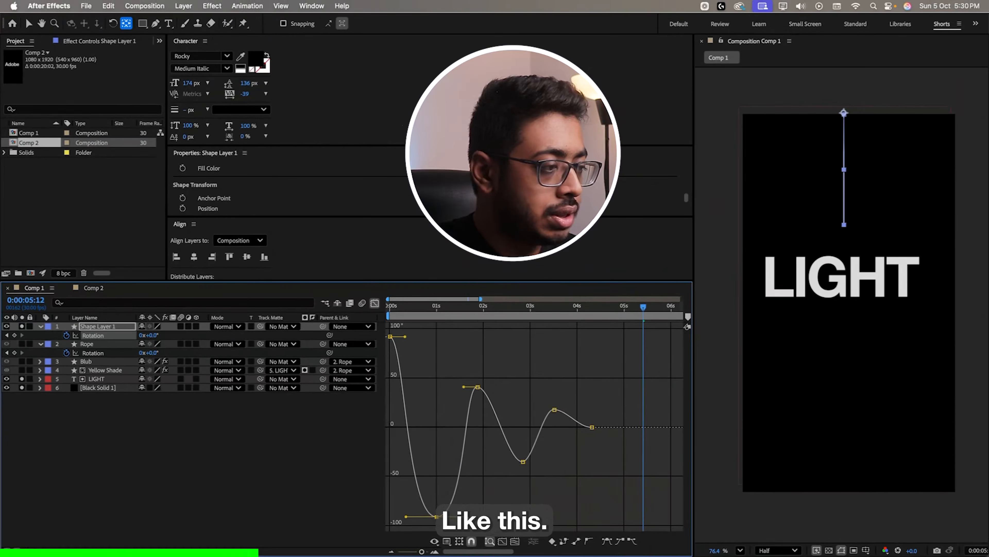
left_click(477, 387)
mouse_move(492, 387)
left_mouse_down()
mouse_move(515, 389)
mouse_move(490, 387)
left_mouse_up()
left_click_drag(463, 387, 450, 388)
left_click(523, 462)
left_click_drag(508, 461, 497, 462)
left_click(555, 409)
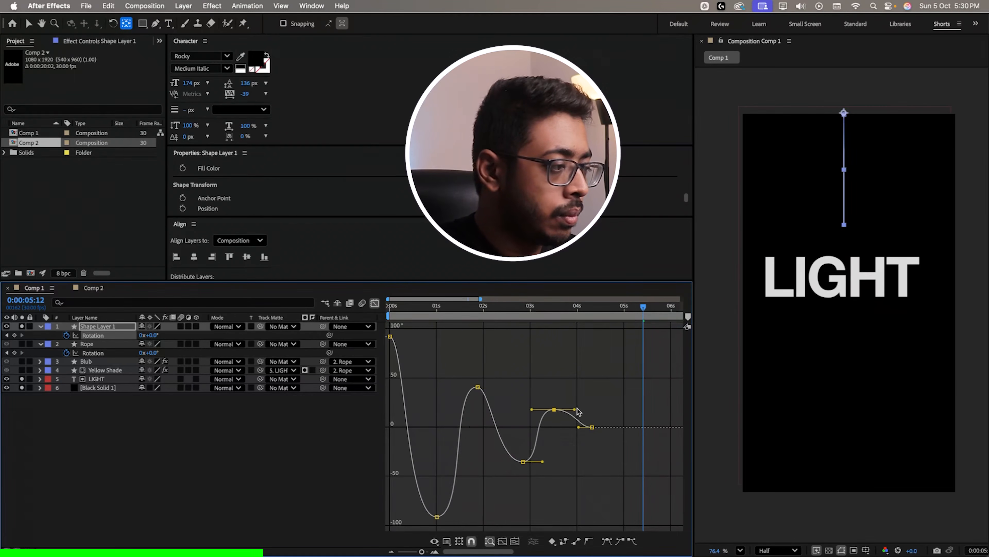
left_click(390, 336)
key("Home")
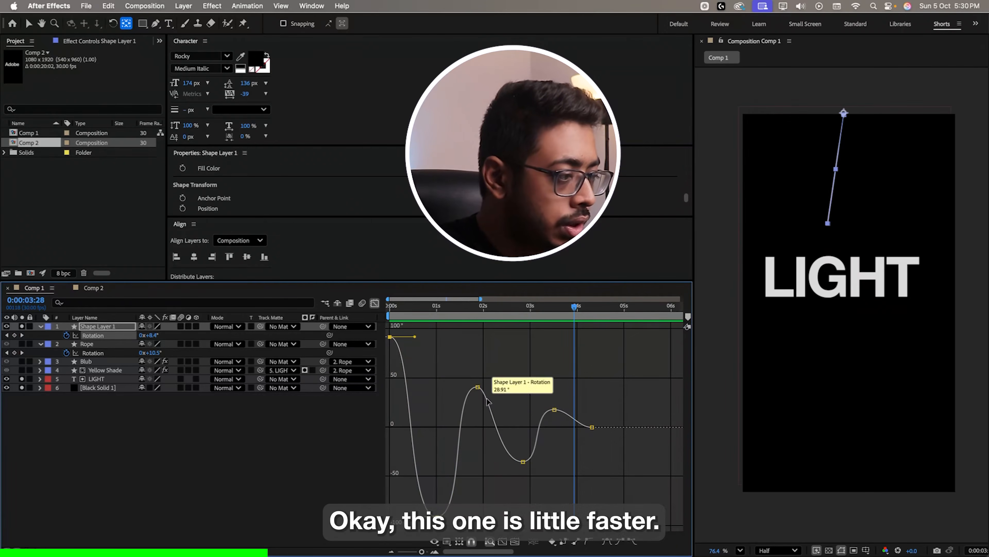
Lengthen the outgoing handle of the 1:26 Rotation keyframe, shift the last two keyframes slightly later, and preview the swing
left_click(487, 401)
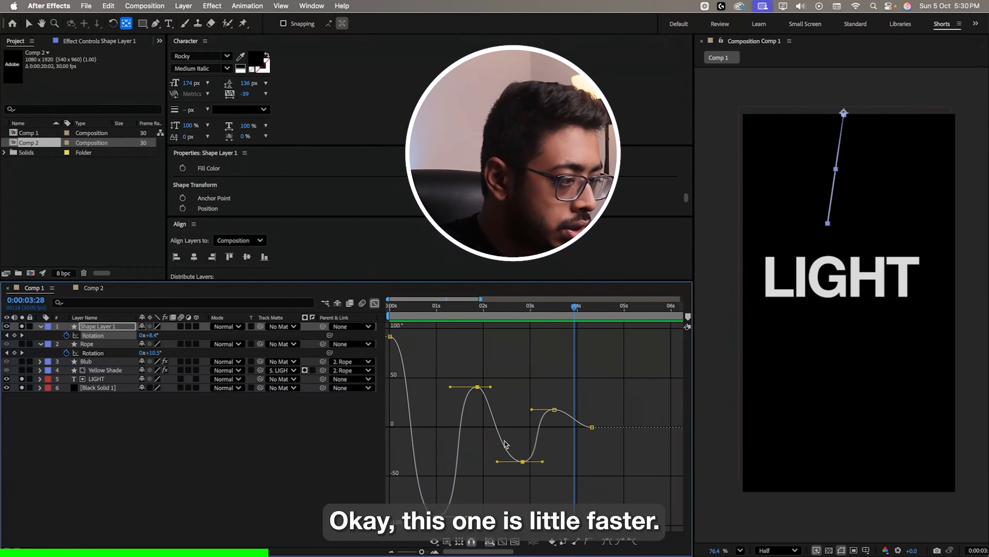
left_click_drag(491, 387, 505, 388)
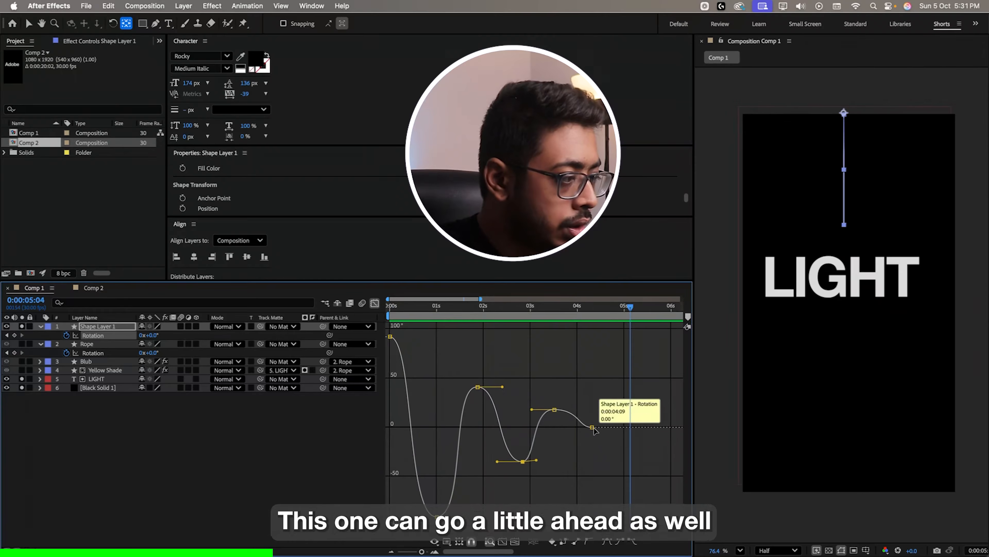
left_click_drag(593, 427, 607, 427)
left_click_drag(554, 410, 560, 409)
left_click(521, 307)
left_click_drag(521, 307, 369, 317)
key("space")
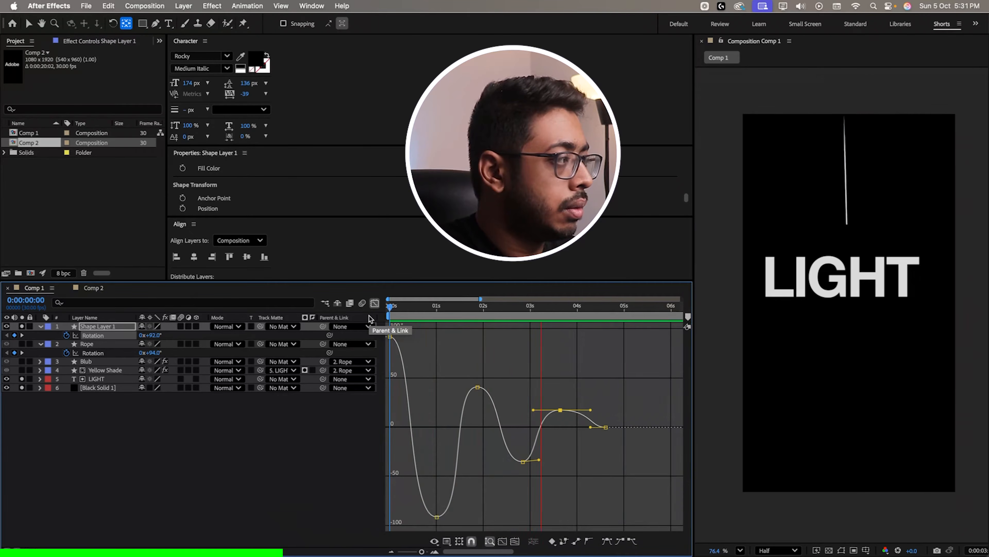
key("space")
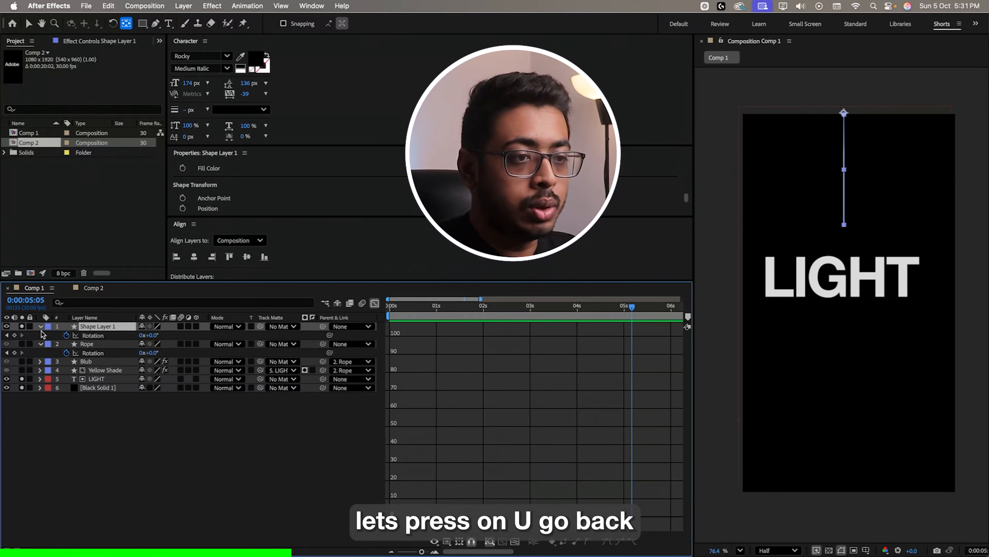
Leave the Graph Editor, expand Shape Layer 1's contents down to Path 1, and set a Path keyframe at 0:00
left_click(41, 327)
left_click(374, 303)
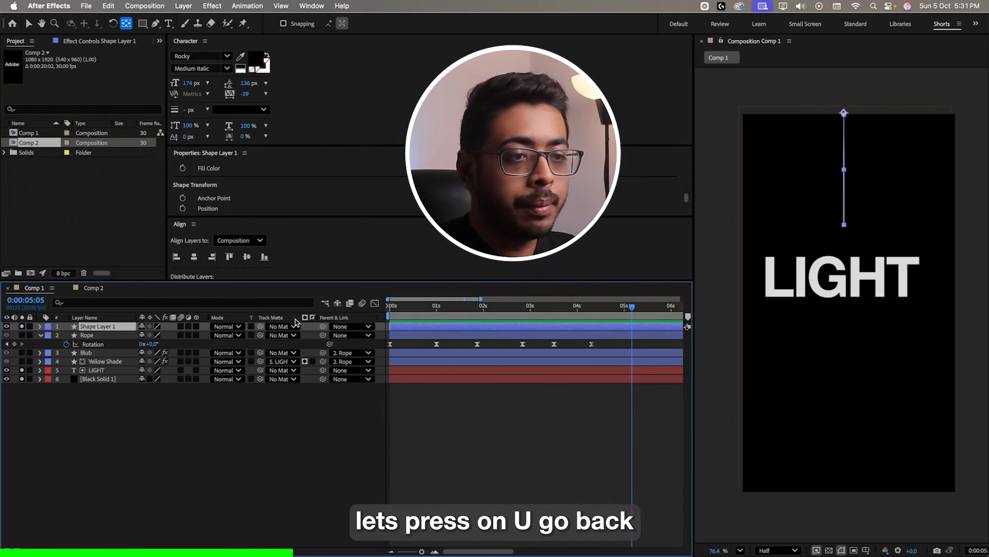
left_click(40, 327)
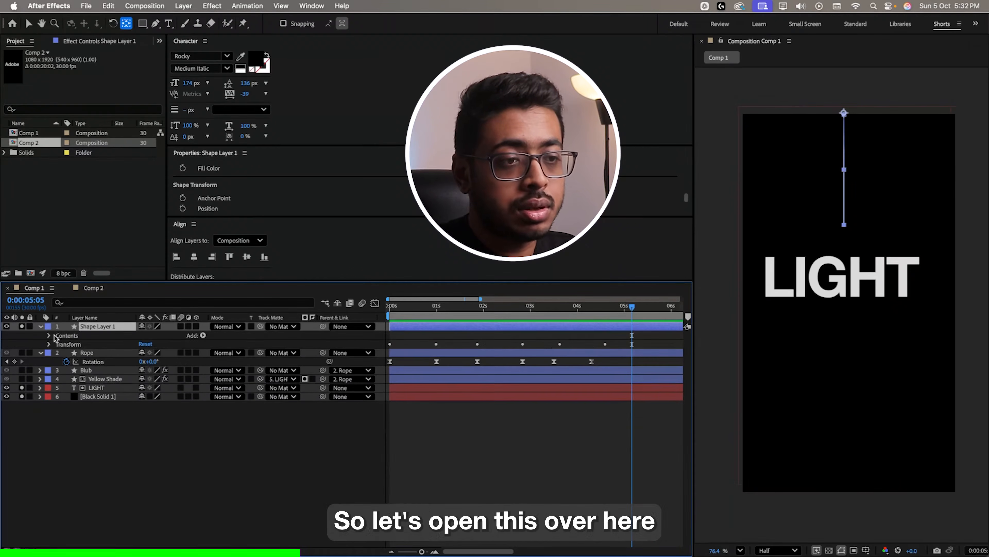
left_click(49, 336)
left_click(59, 344)
left_click(67, 353)
left_click(396, 312)
left_click_drag(396, 314, 389, 312)
left_click(84, 361)
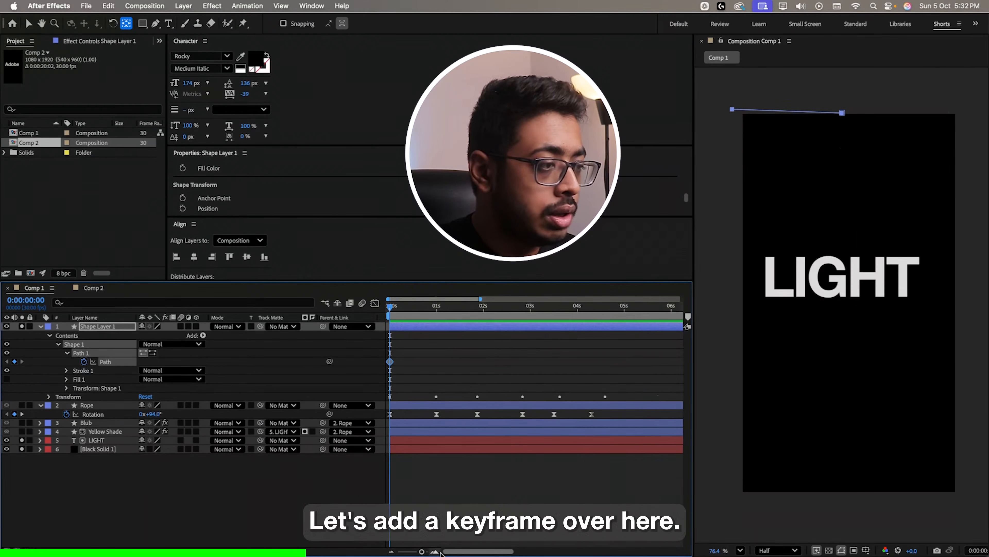
At 0:00:00:14, bend the line into a curve by pulling handles from its lower point with the Convert Vertex tool
key("equal")
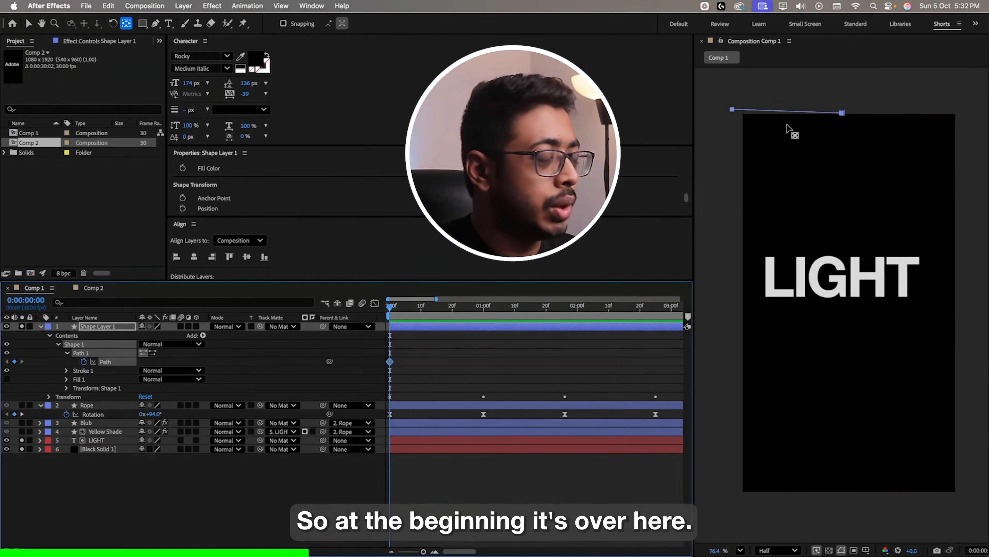
left_click_drag(393, 308, 434, 308)
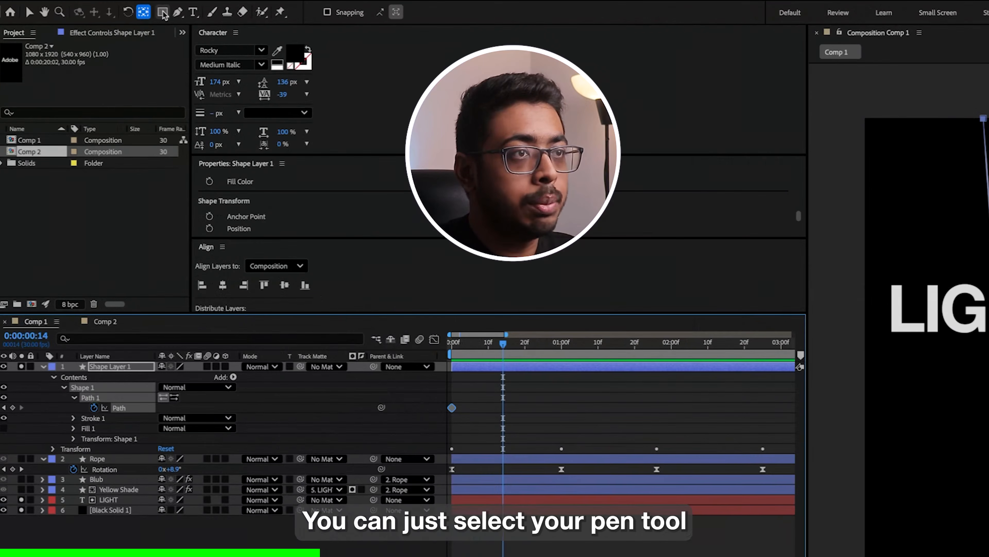
left_click(156, 25)
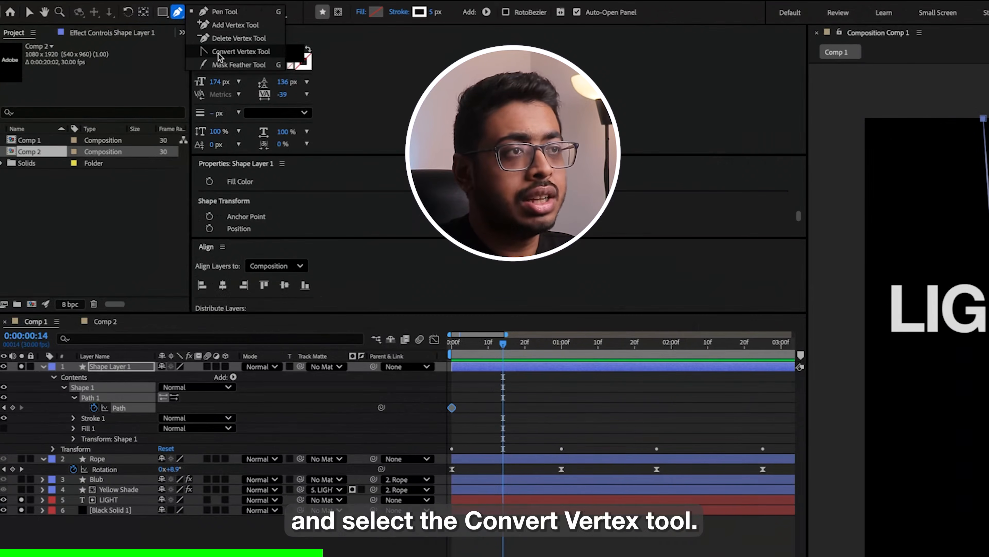
left_click(240, 51)
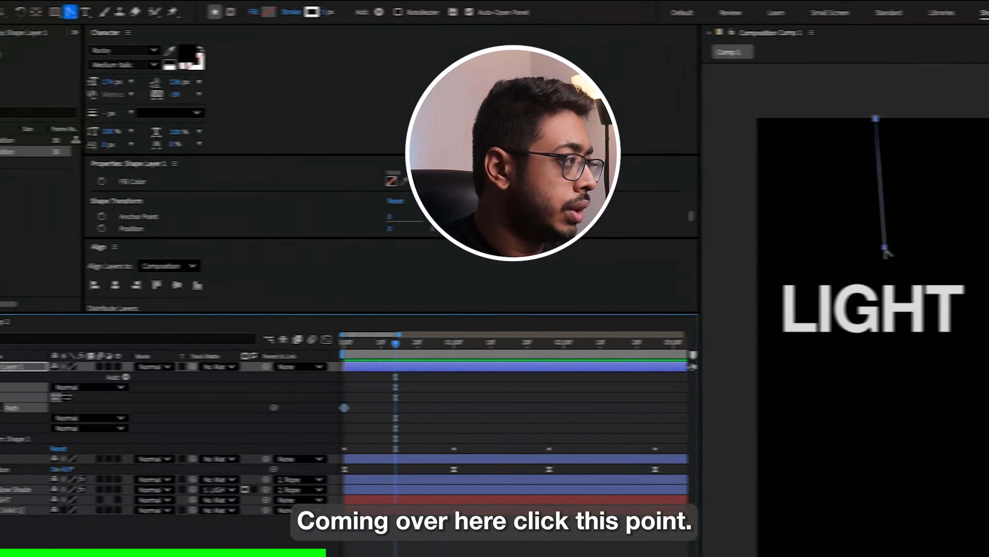
left_click_drag(831, 248, 826, 324)
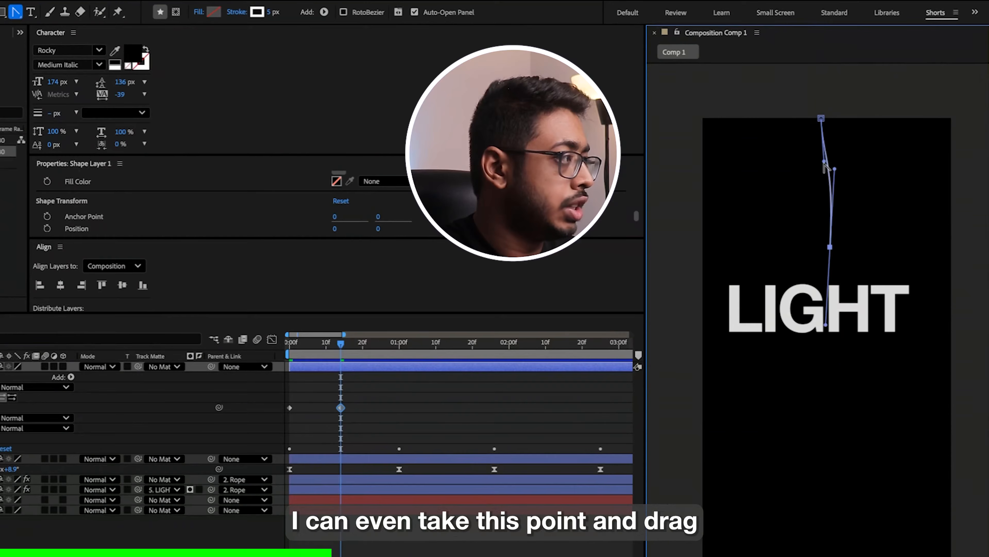
left_click_drag(834, 170, 836, 192)
left_click(125, 548)
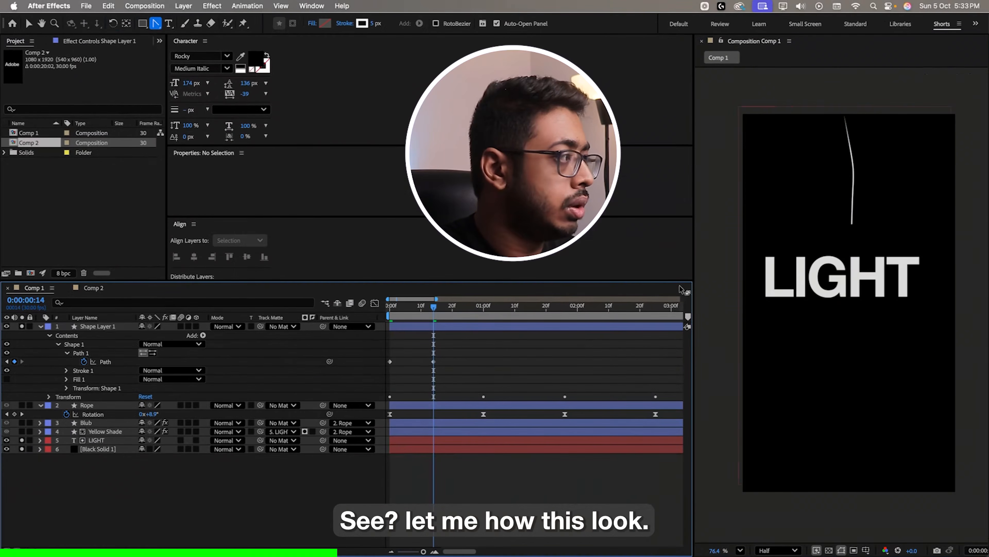
Examine the bent rope up close and add another Path keyframe for Shape Layer 1 at 0:00:01:00
scroll(873, 198, "up", 5)
key("space")
left_click_drag(861, 196, 871, 261)
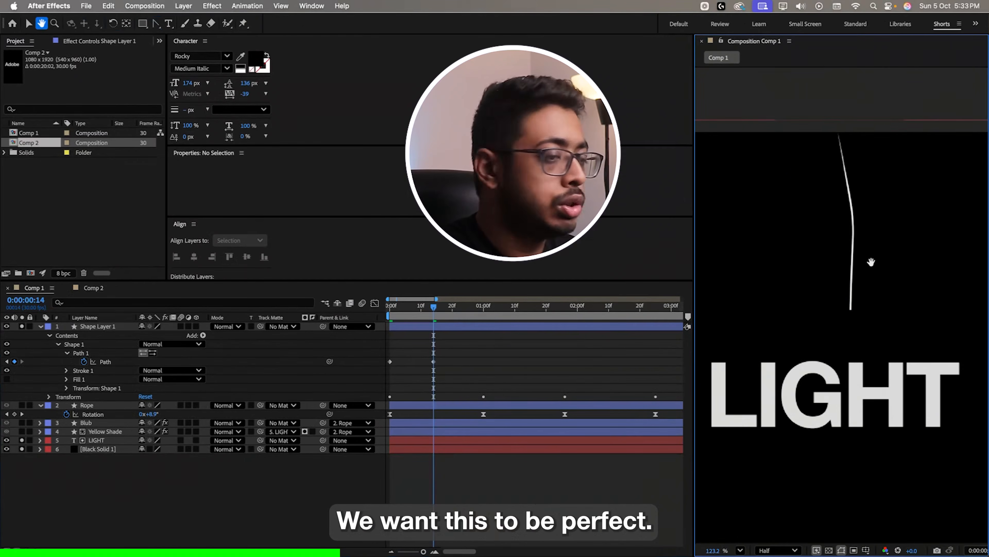
left_click(434, 362)
left_click(404, 315)
left_click_drag(404, 317, 483, 331)
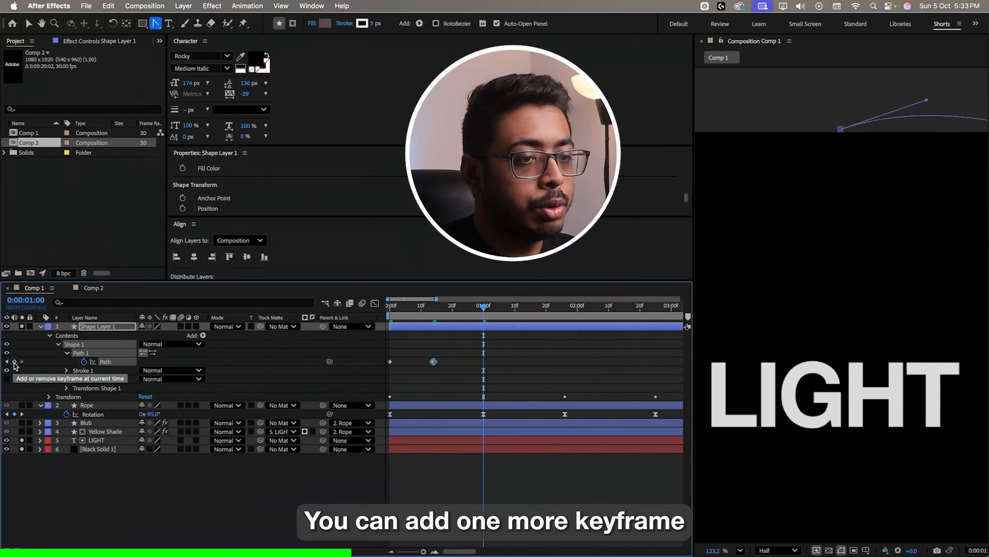
left_click(14, 362)
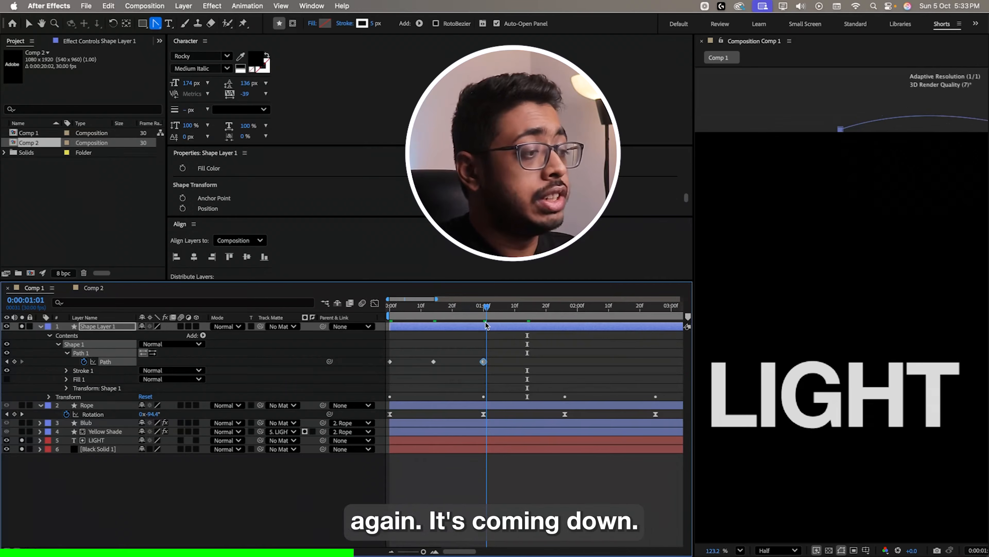
At 0:00:01:13, reverse the bend of Shape Layer 1's line from its lower point, and add a Path keyframe at 0:00:01:26
left_click_drag(486, 327, 513, 327)
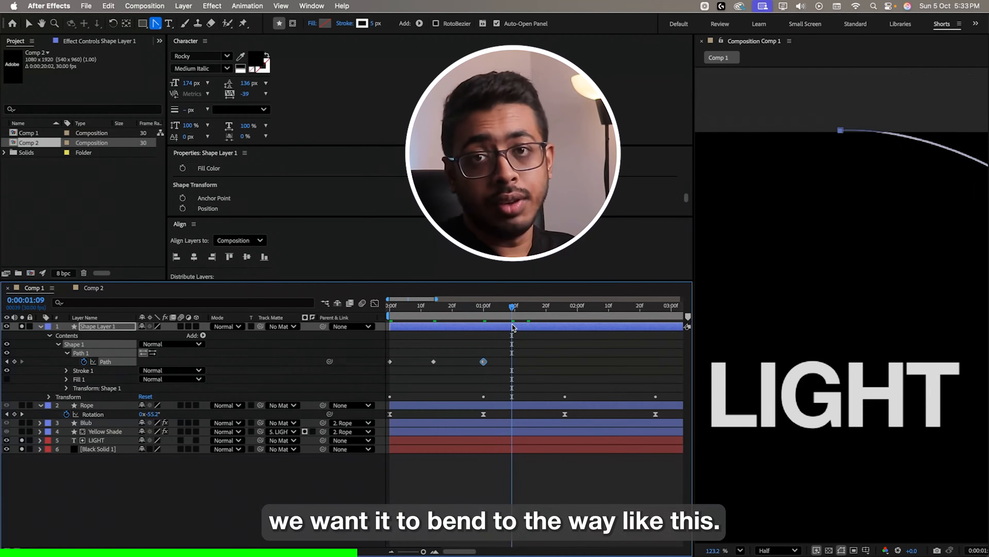
left_click_drag(513, 310, 527, 315)
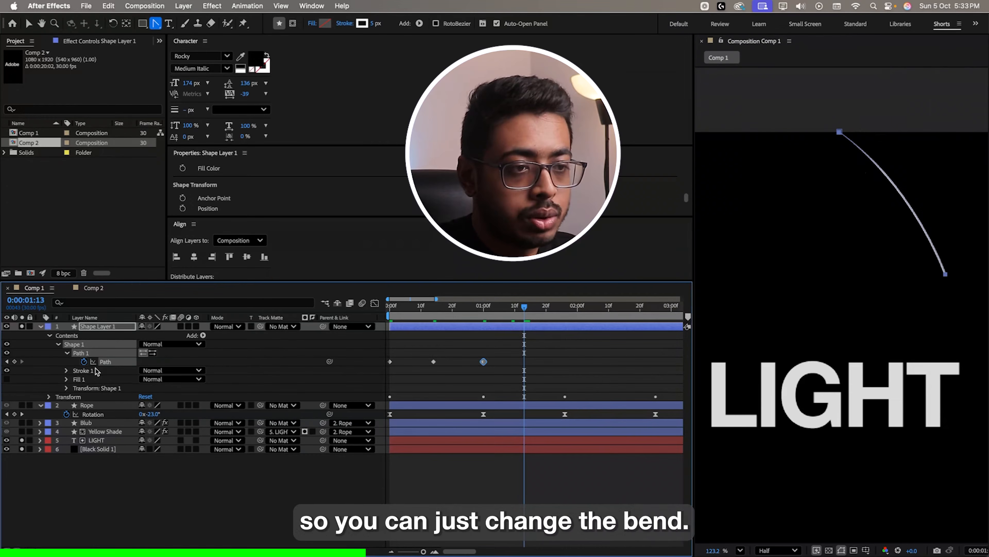
left_click_drag(947, 275, 949, 312)
left_click(562, 317)
left_click_drag(564, 317, 567, 317)
left_click(14, 361)
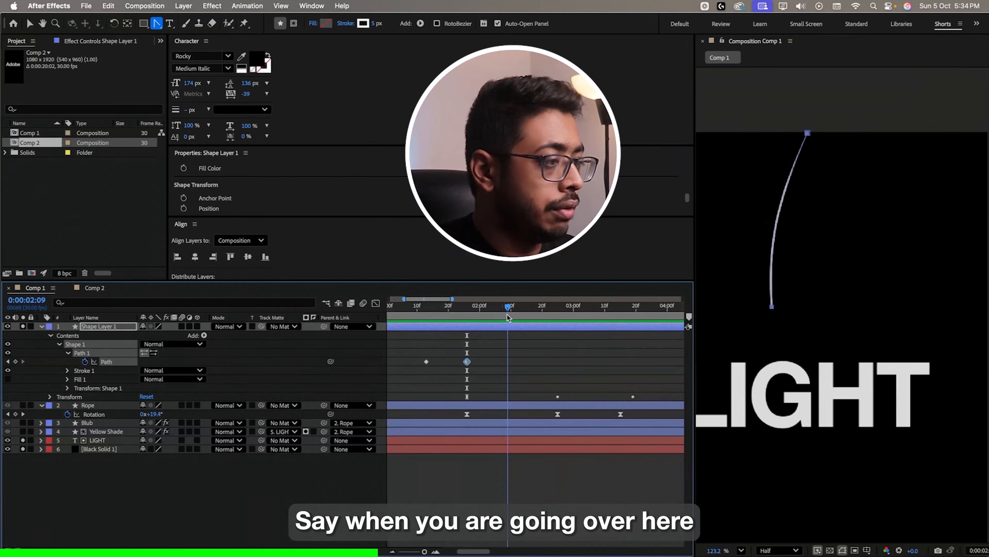
At 0:00:02:10, bend the line to bulge right by pulling handles from its lower point, and add a Path keyframe at 0:00:02:25
left_click_drag(508, 317, 512, 316)
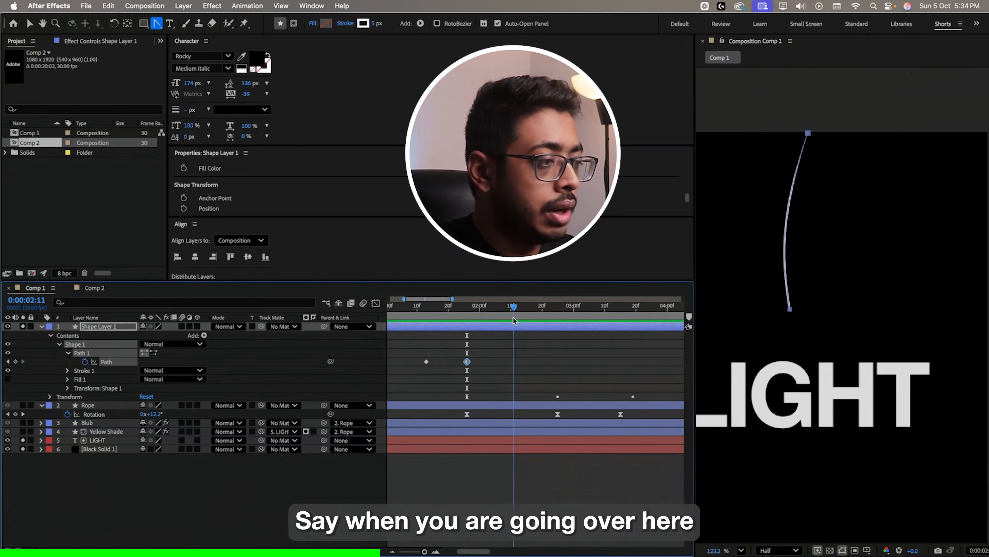
left_click(791, 310)
left_click_drag(791, 311, 760, 370)
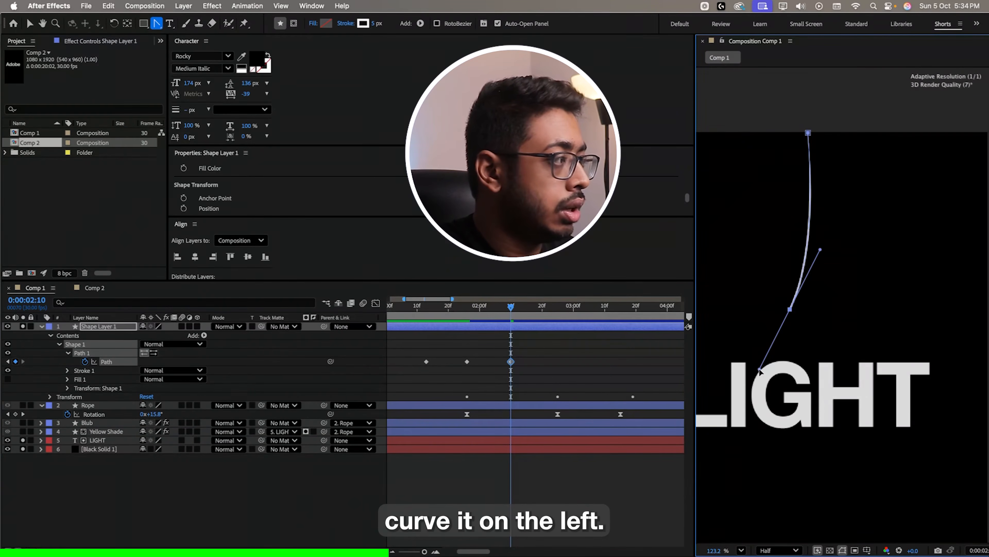
left_click(555, 313)
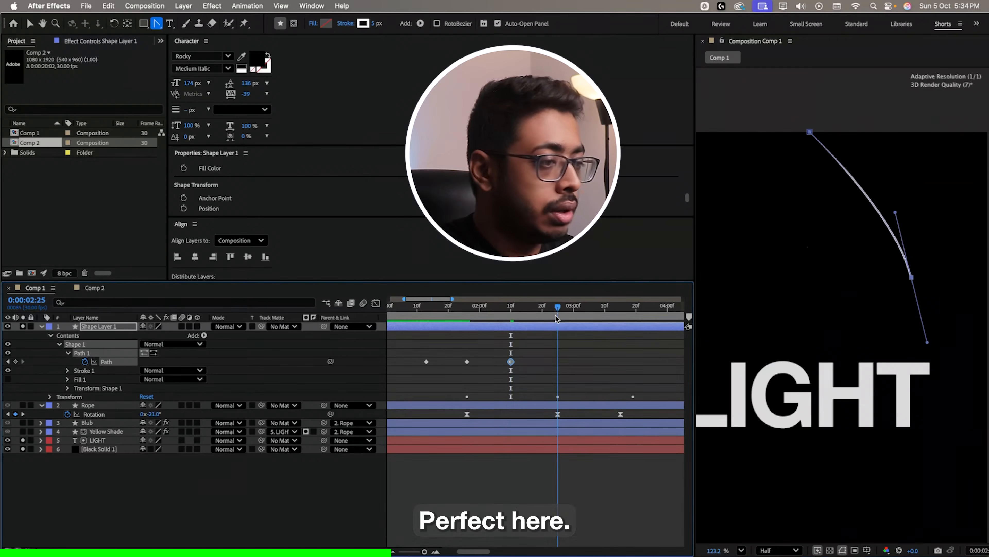
left_click(16, 361)
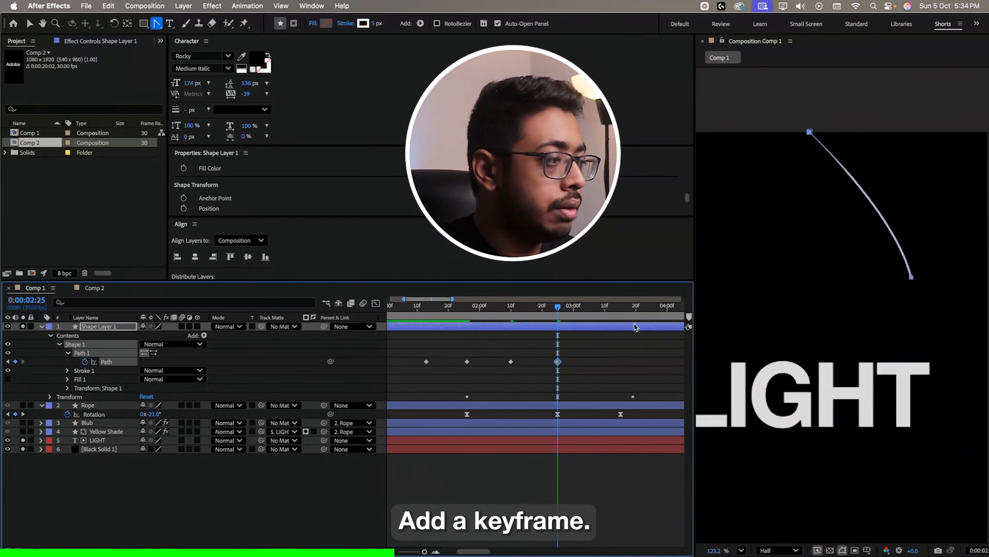
At 0:00:03:06, curve the line to bulge left from its lower point, and add a Path keyframe at 0:00:03:19
left_click(592, 311)
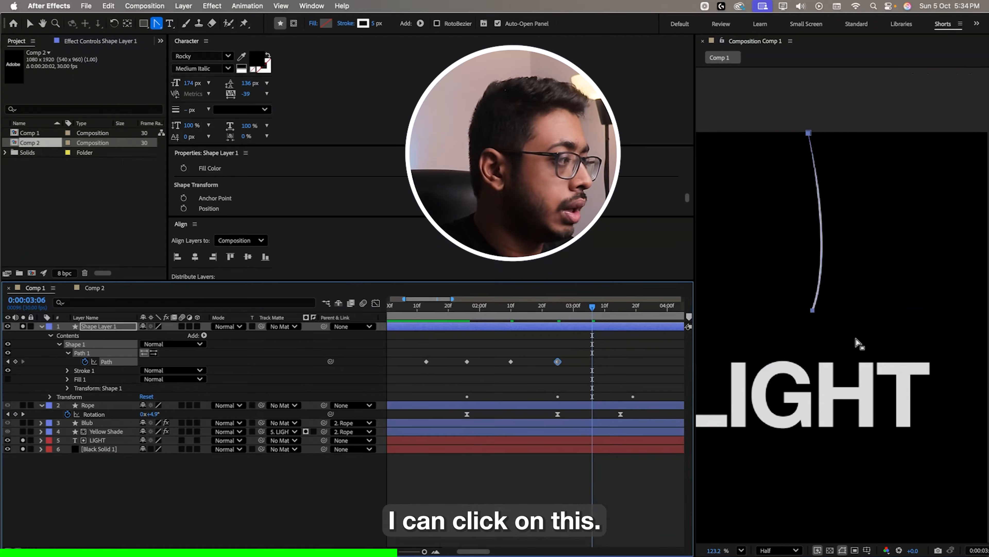
left_click_drag(811, 310, 852, 407)
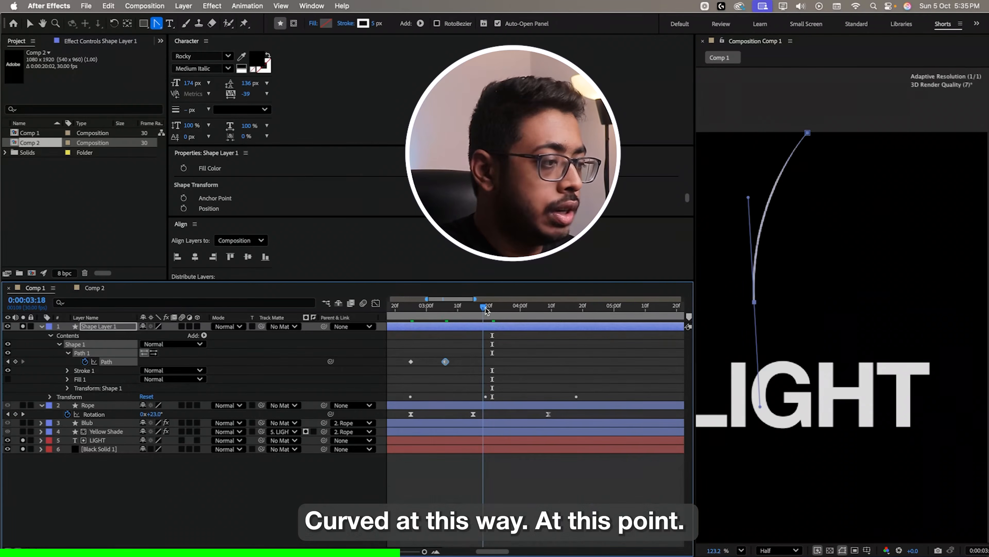
left_click_drag(484, 308, 487, 308)
left_click(15, 362)
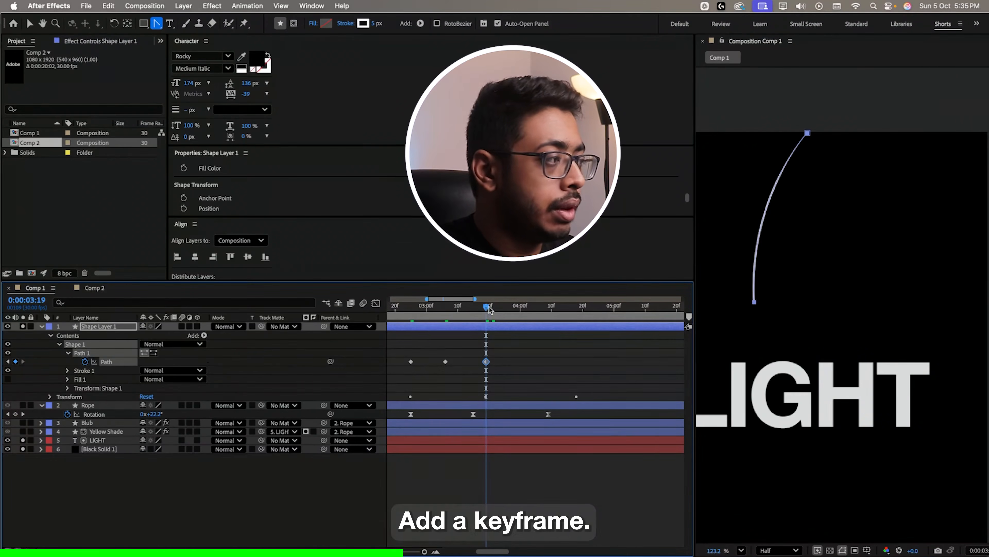
Straighten the line at 0:00:04:01 by converting its lower point to a corner, and check the motion after it
left_click_drag(489, 309, 523, 316)
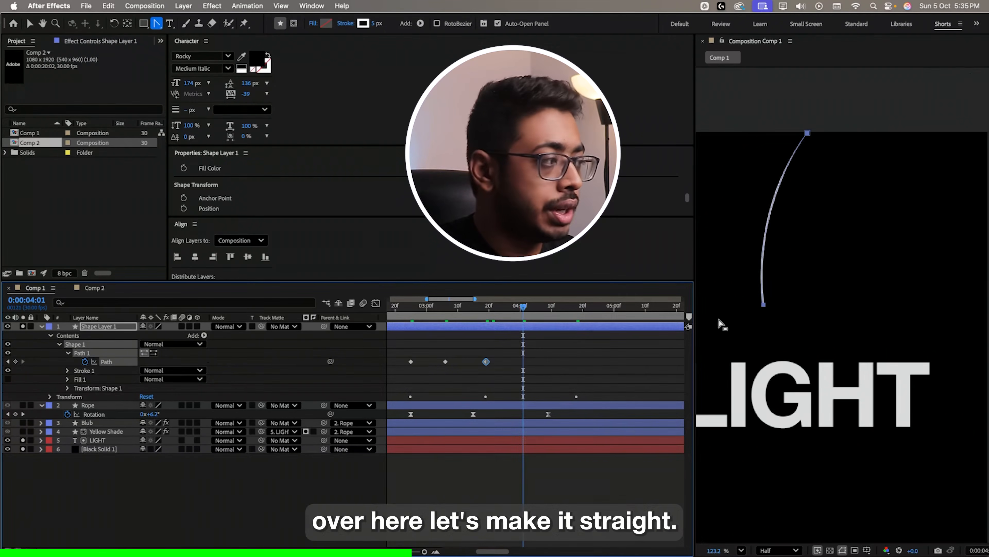
left_click(763, 305)
left_click_drag(524, 313, 570, 316)
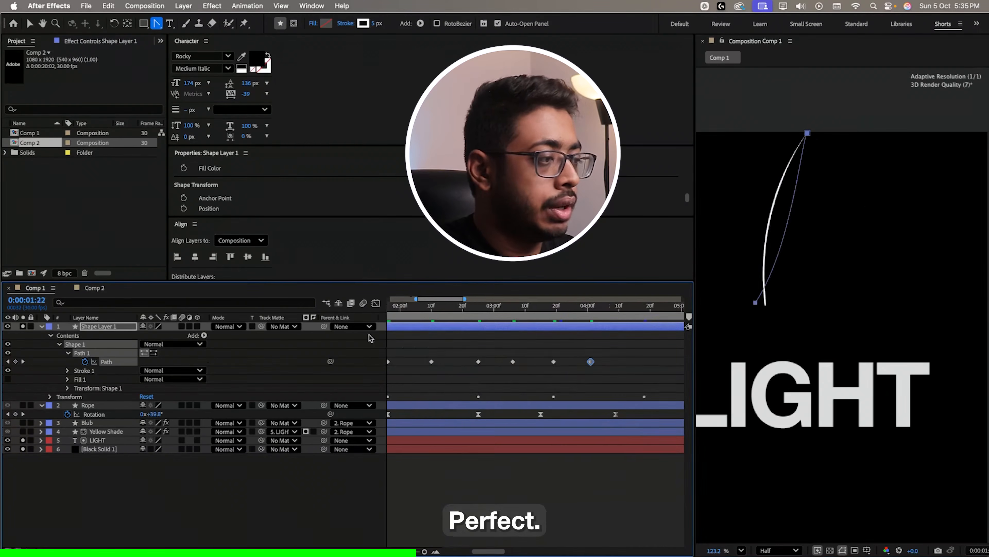
Apply Easy Ease to all of Shape Layer 1's Path keyframes and scrub through the start of the animation
mouse_move(522, 357)
left_mouse_down()
mouse_move(478, 373)
mouse_move(388, 372)
left_mouse_up()
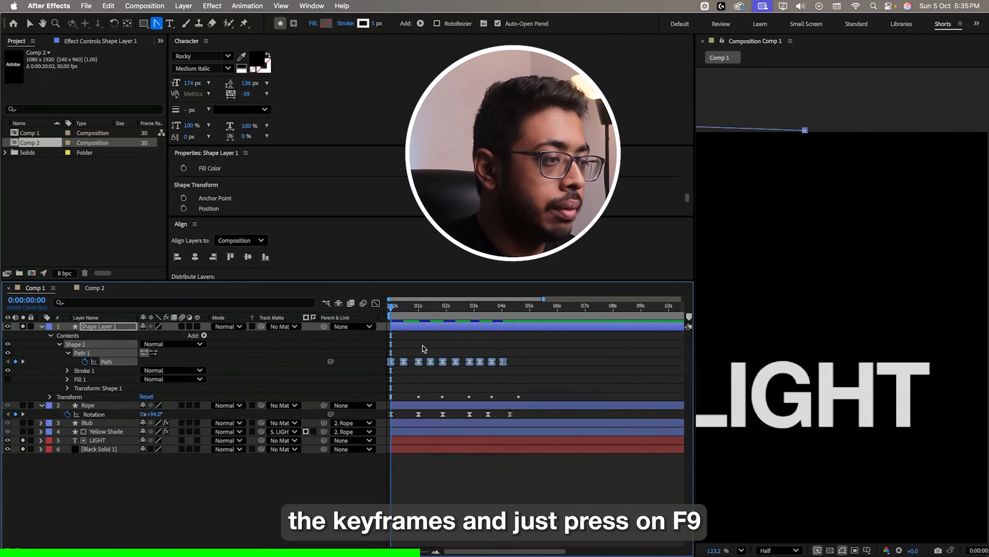
key("F9")
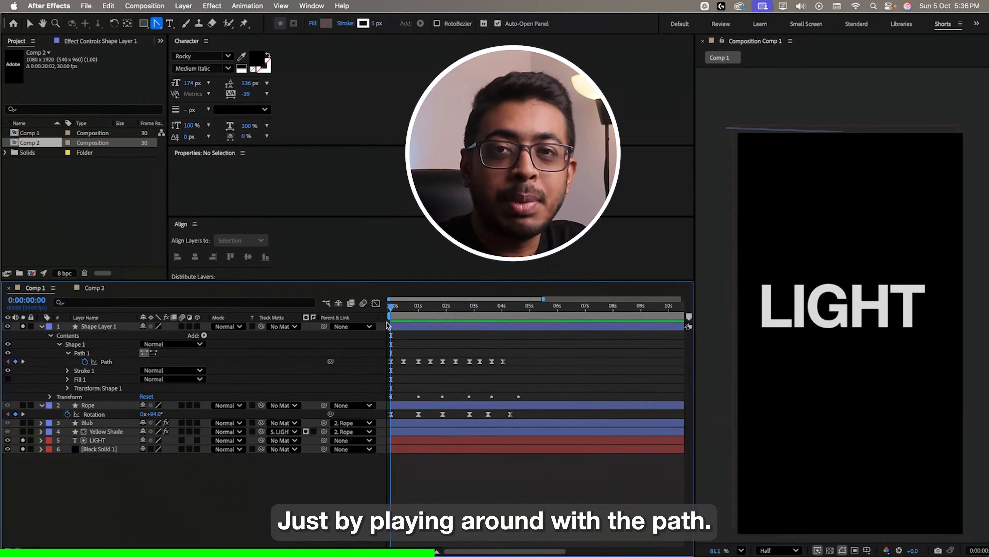
left_click_drag(391, 307, 423, 307)
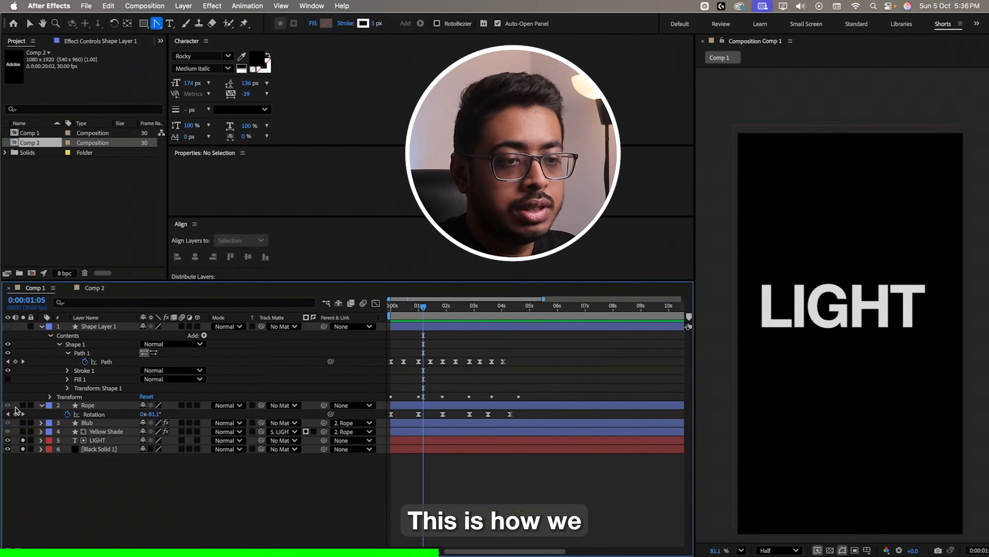
Solo the Rope layer, reveal the keyframed properties, and scrub its swing through to 0:00:04:13
left_click(23, 405)
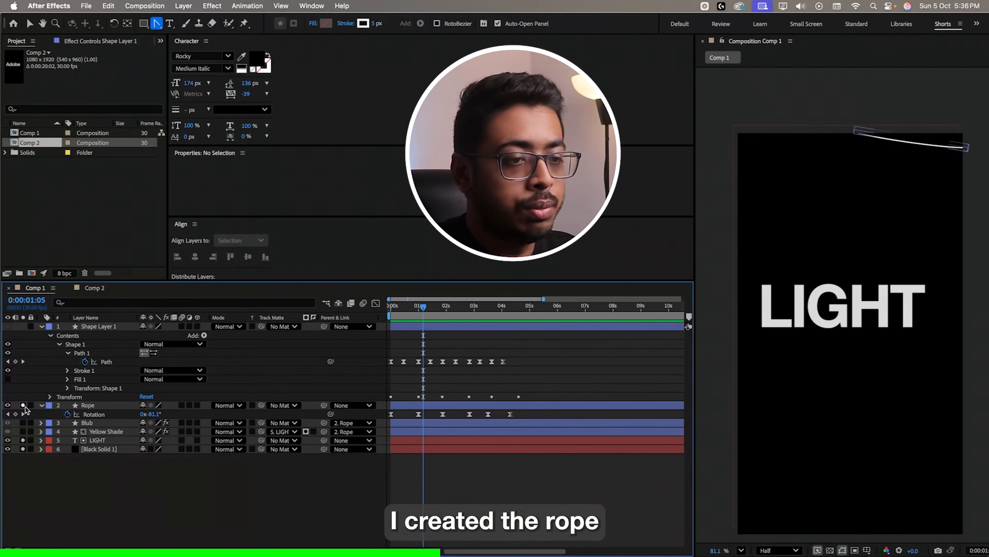
key("u")
left_click(88, 353)
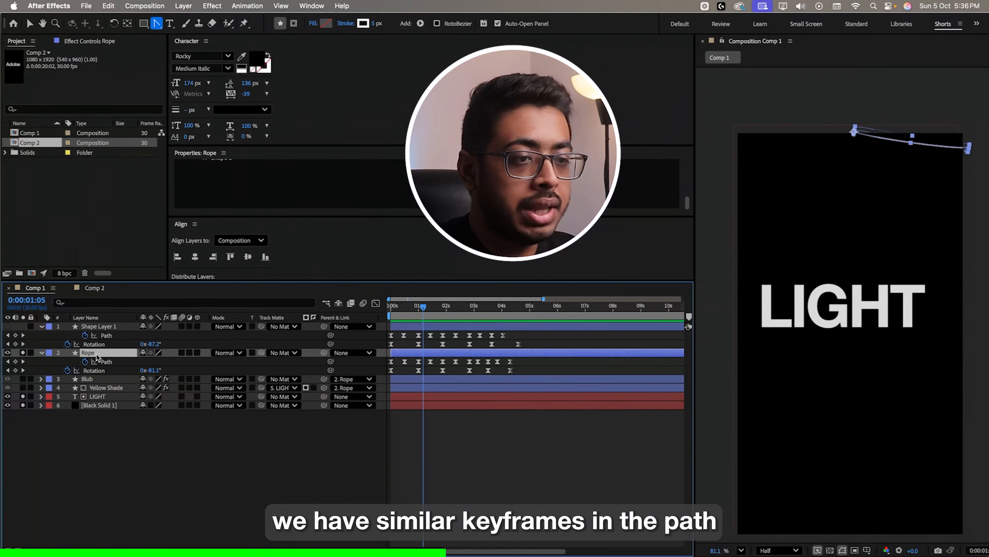
left_click_drag(424, 330, 515, 327)
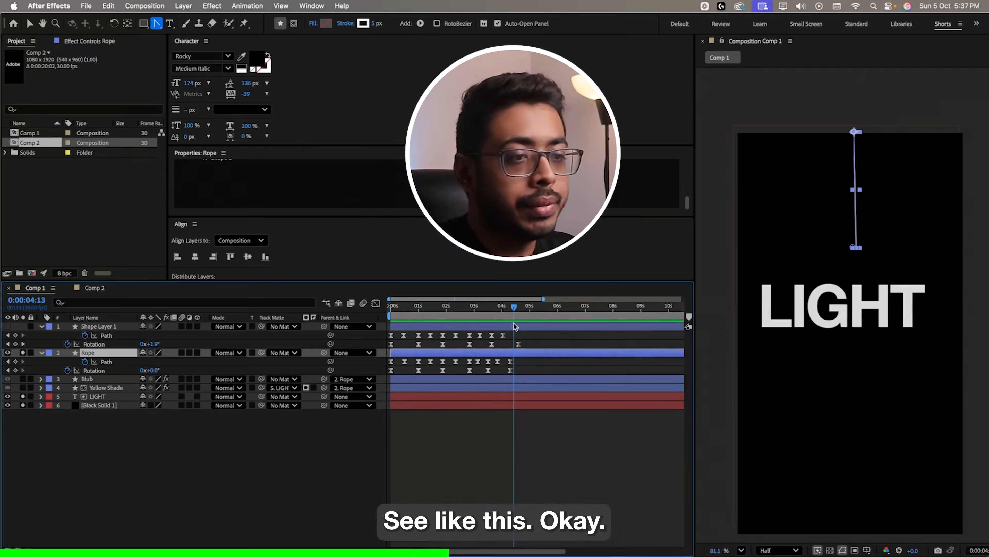
Examine the Rope layer's Shape 1 and Shape 2 up close, toggling Shape 2's visibility to identify the short line at the rope's end
left_click(881, 249)
scroll(881, 248, "up", 2)
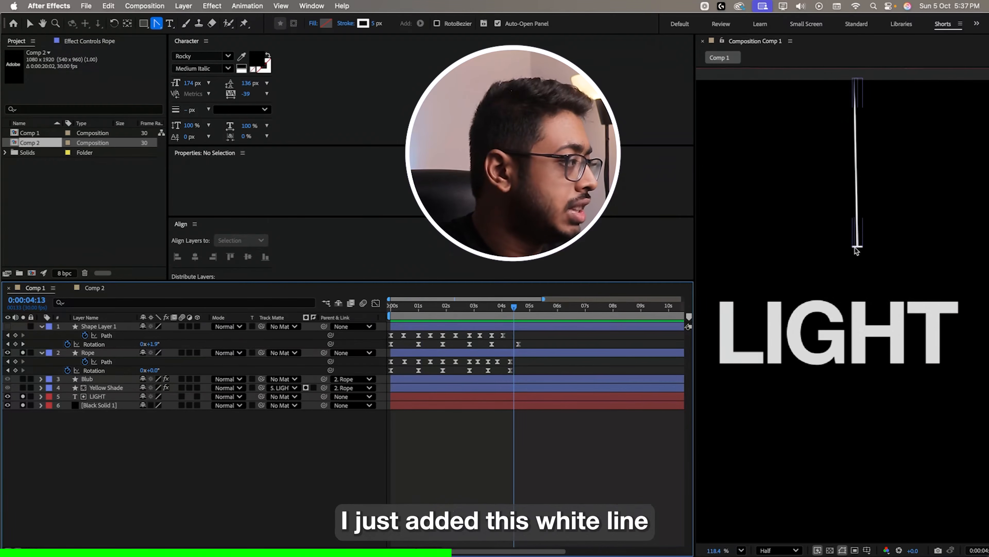
left_click(42, 352)
left_click(42, 352)
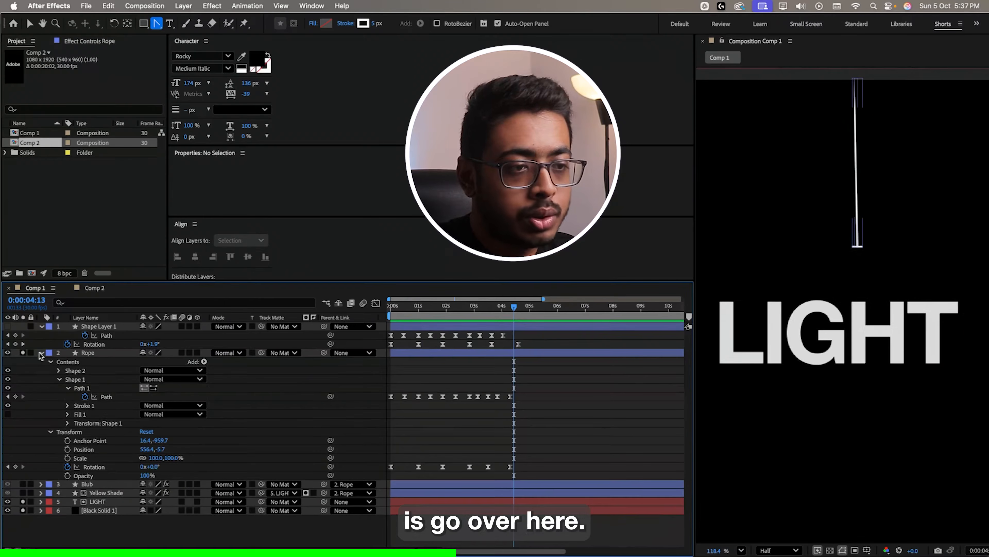
left_click(76, 380)
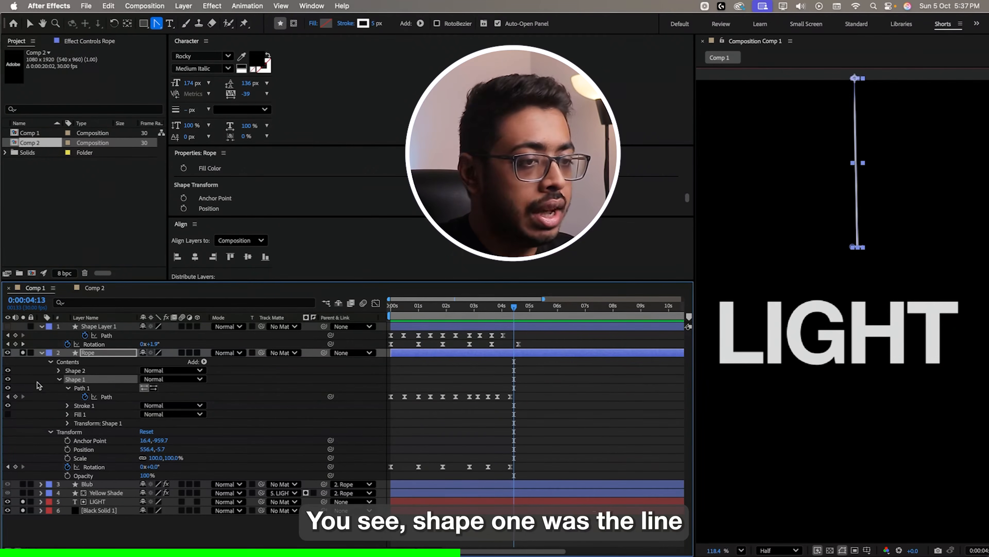
left_click(86, 371)
scroll(837, 256, "up", 3)
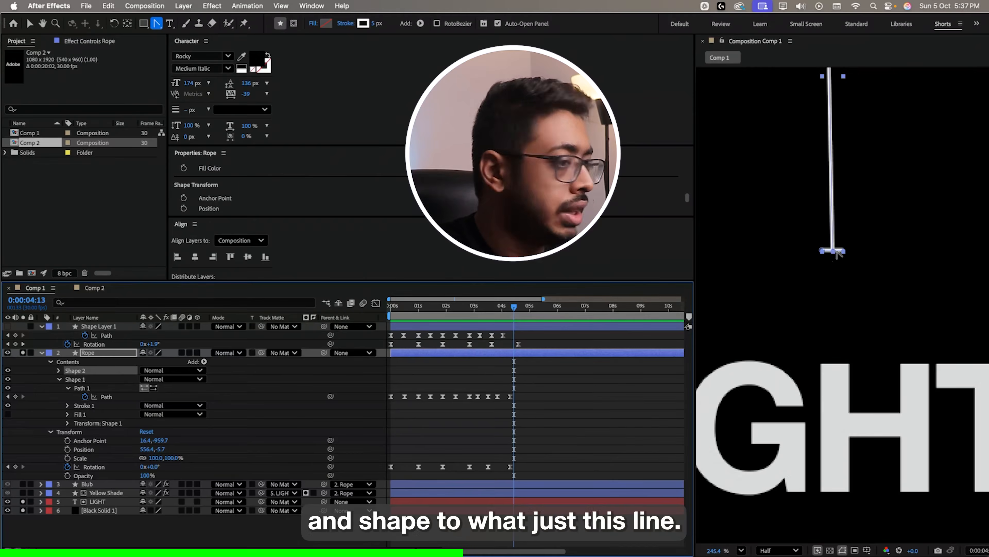
left_click(7, 370)
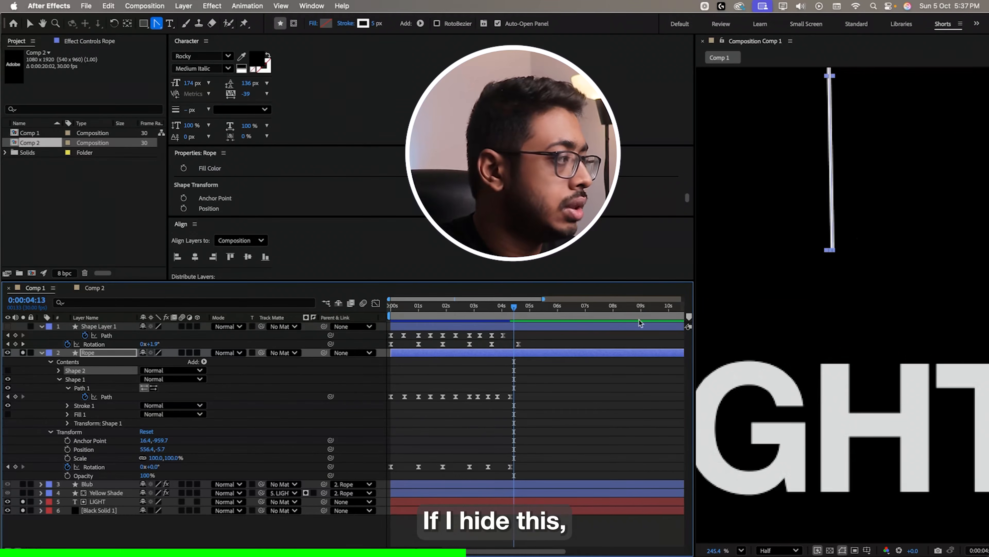
left_click(8, 371)
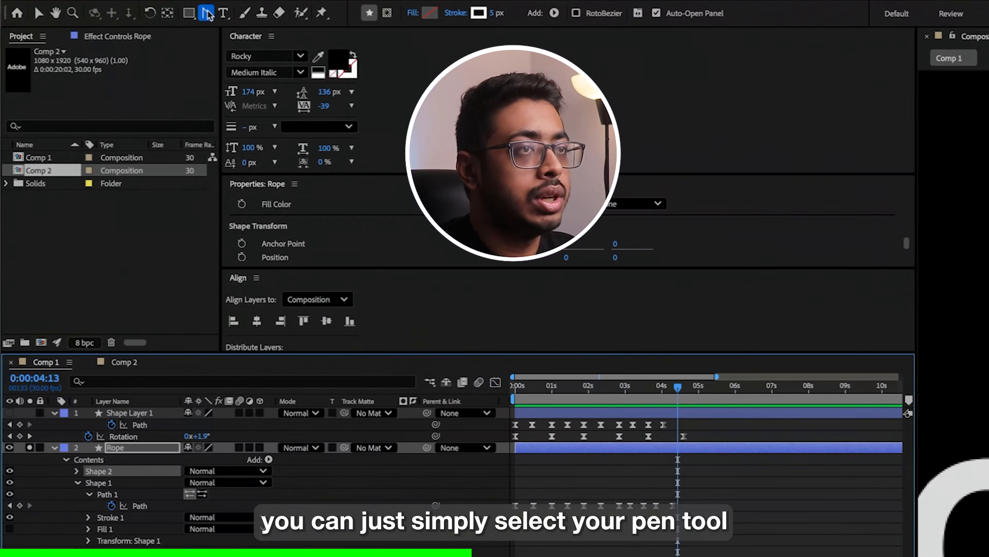
Activate the Pen tool and delete the Shape Layer 1 practice layer
left_click(208, 14)
left_click(266, 14)
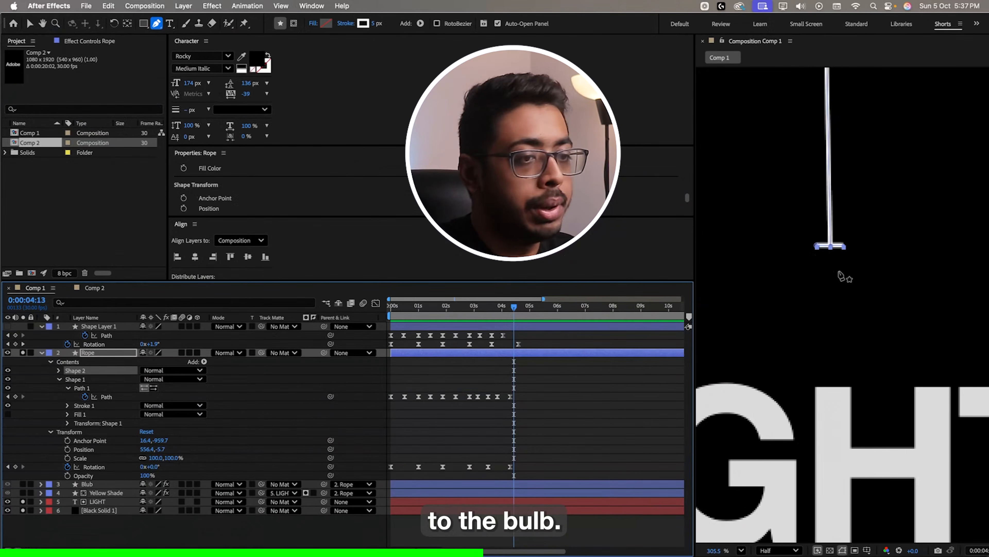
left_click(90, 353)
left_click(97, 328)
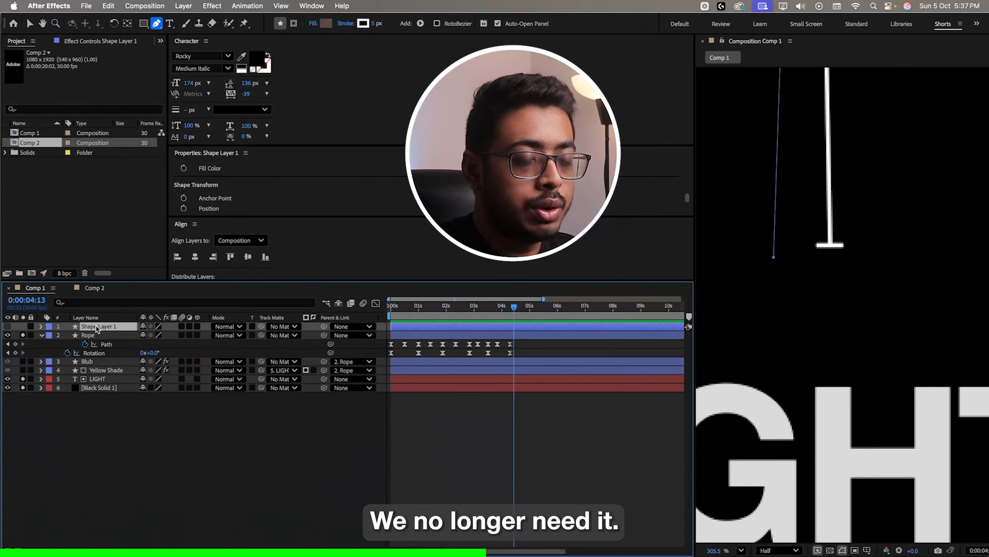
key("Delete")
Draw an angular bulb outline with the Pen tool on the Blub layer, to the right of the existing bulb
left_click(98, 352)
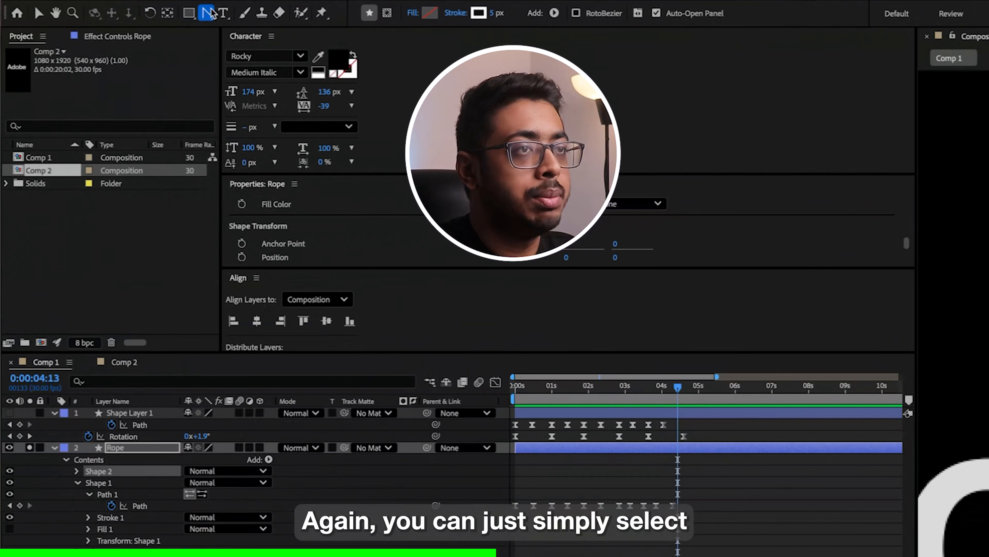
left_click(156, 23)
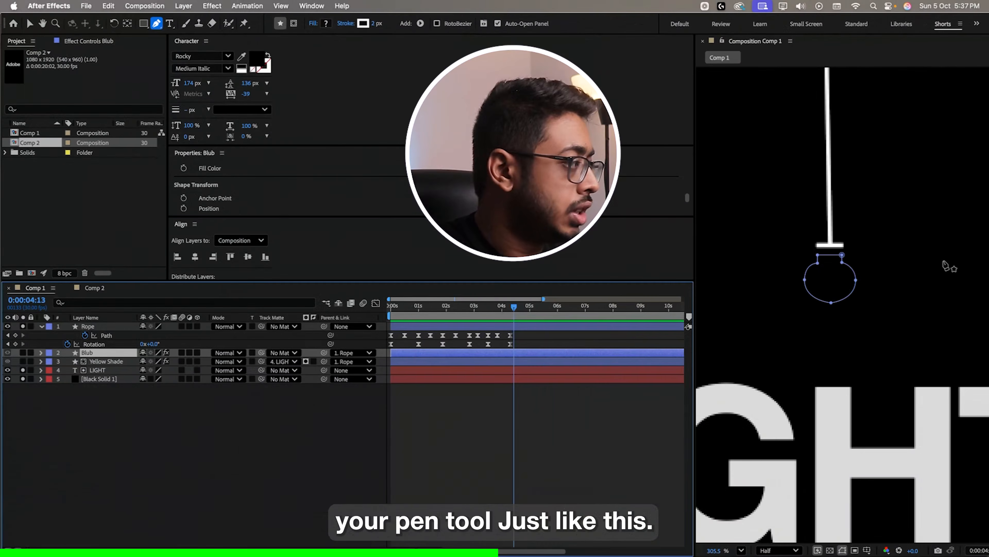
left_click(946, 257)
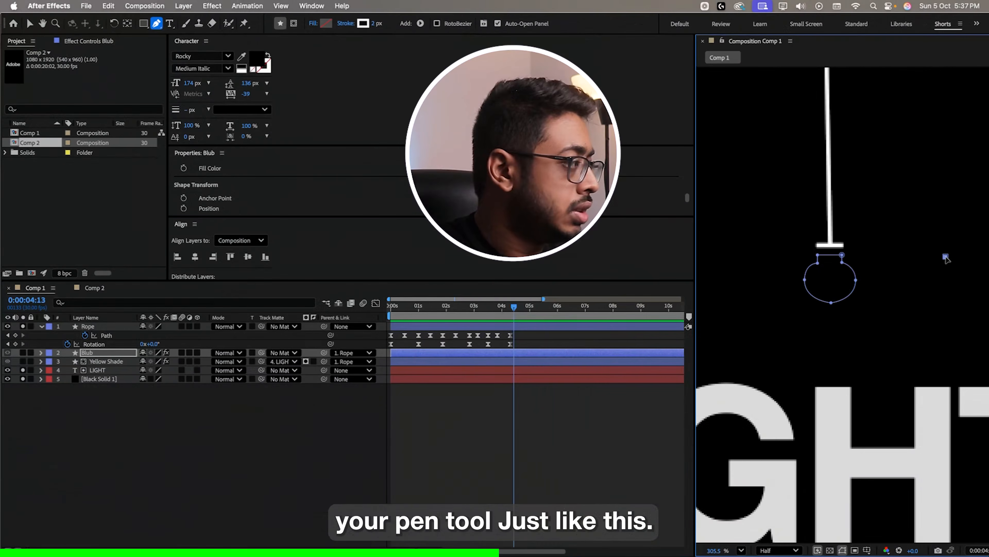
left_click(920, 256)
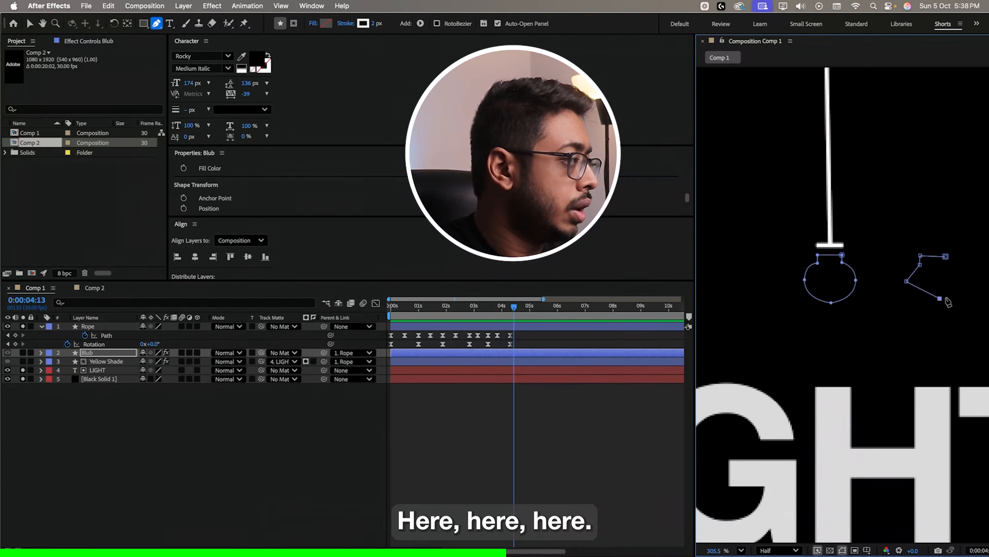
left_click(946, 256)
left_click(906, 282)
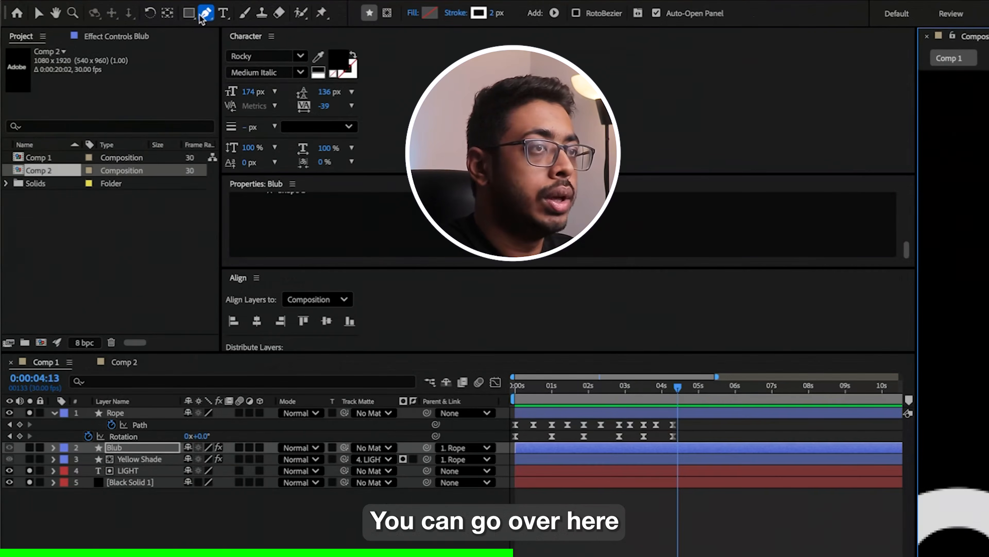
Round the new bulb outline's two side points and bottom point with the Convert Vertex tool
left_click(156, 23)
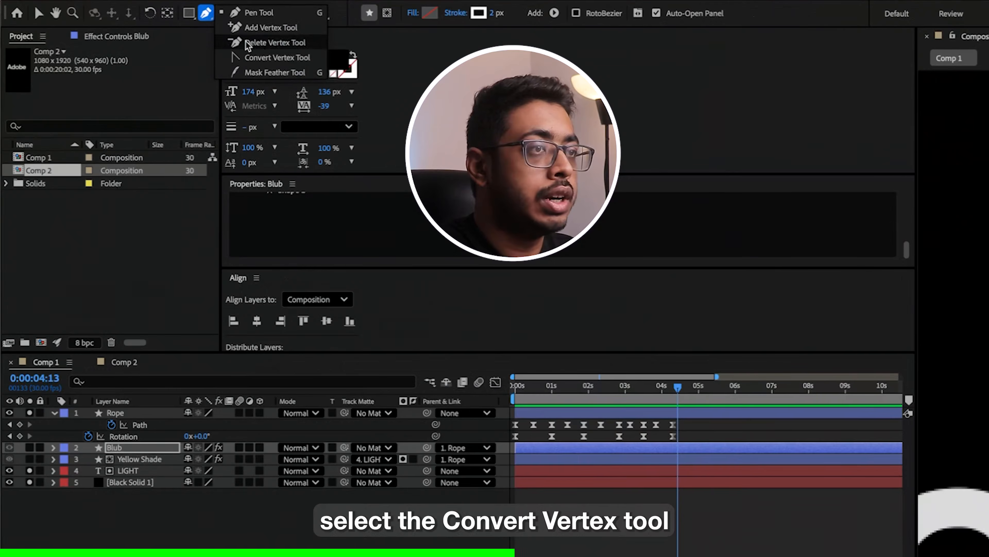
left_click(278, 57)
left_click(880, 353)
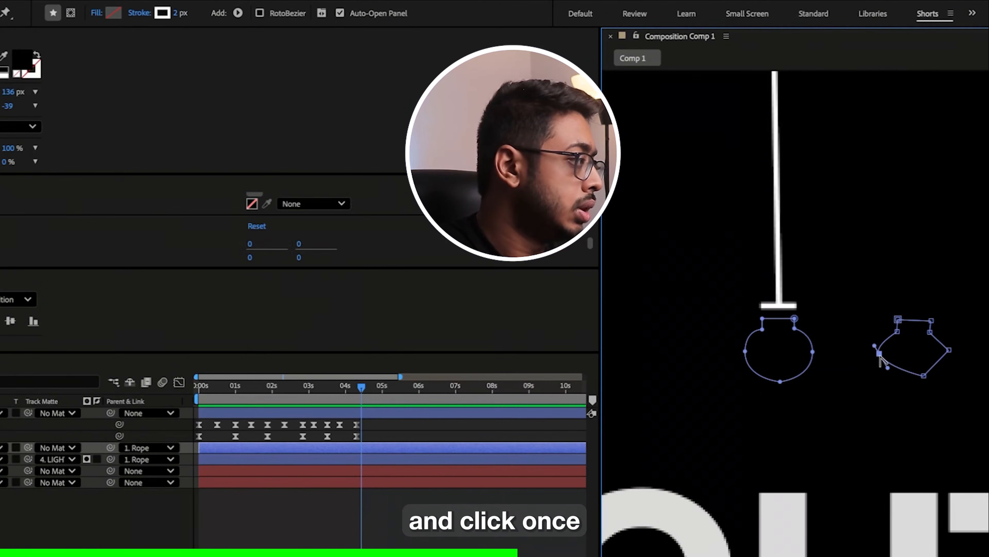
left_click(949, 350)
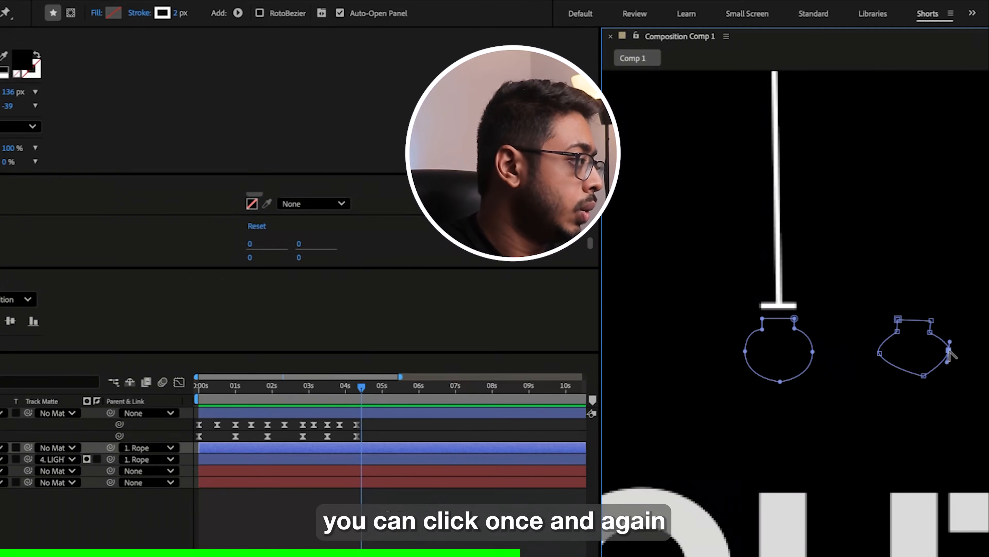
left_click(924, 376)
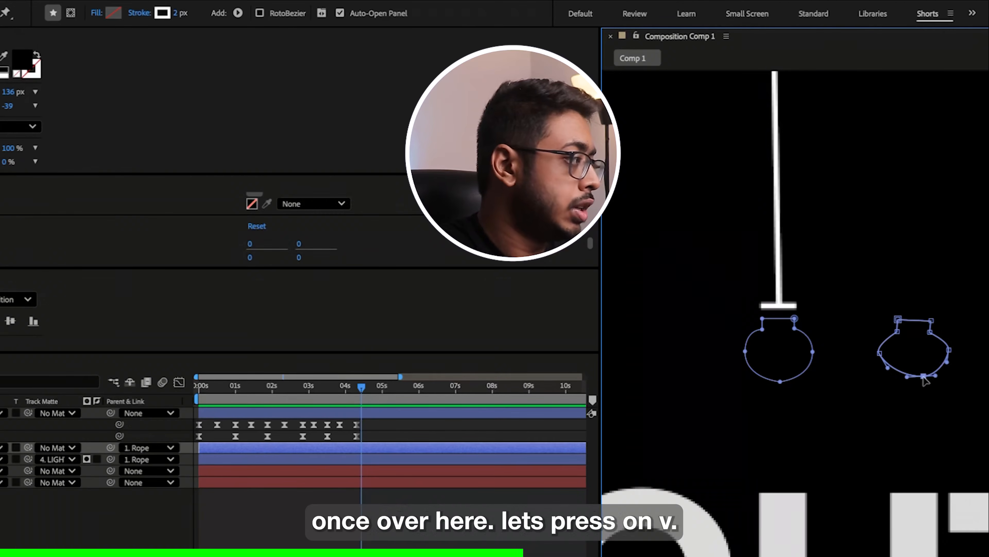
Refine the curves of the new bulb outline's rounded points with the Selection tool and deselect the outline
key("v")
left_click(880, 353)
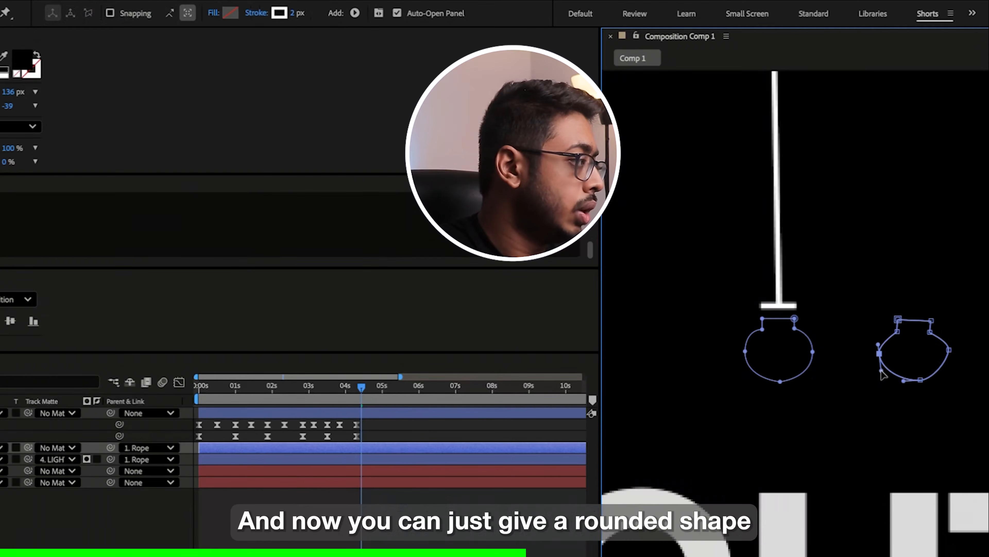
left_click_drag(879, 353, 883, 349)
left_click(933, 333)
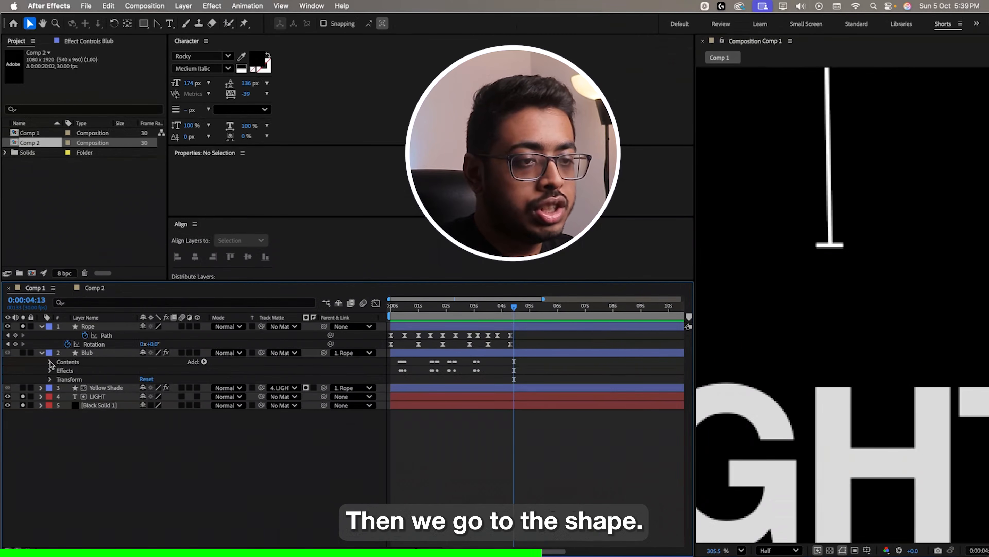
Delete the practice outline Shape 2 from the Blub layer's contents and solo the Blub layer
left_click(51, 361)
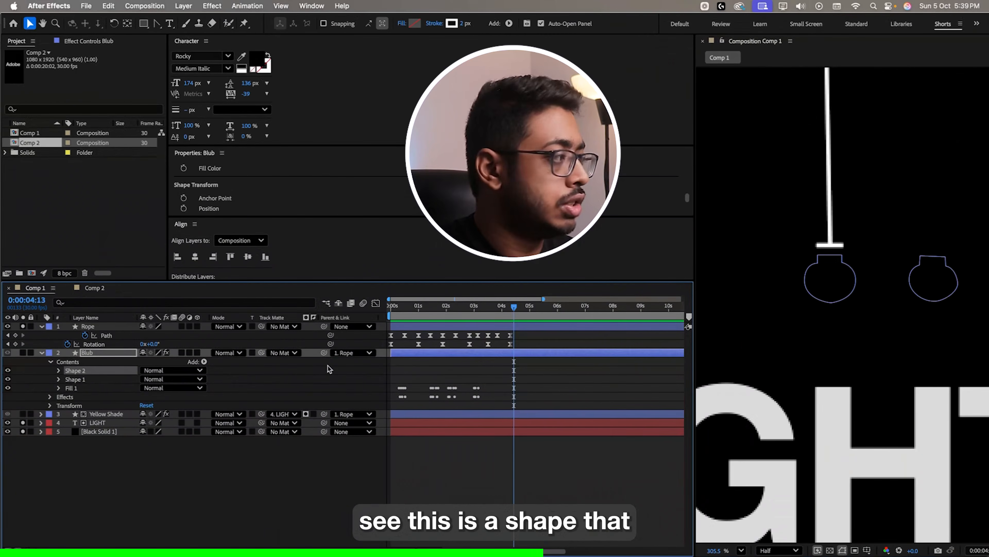
key("Delete")
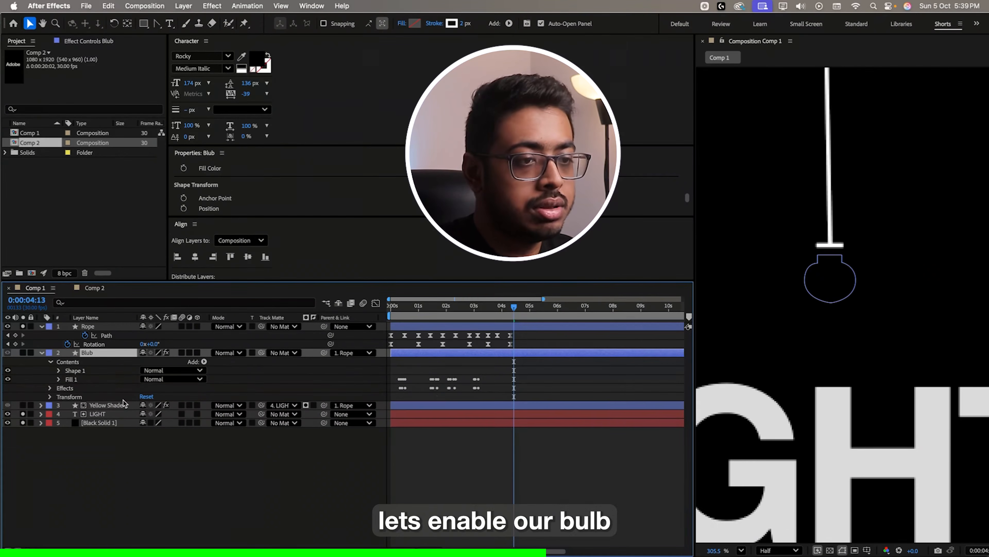
left_click(23, 353)
Return to the start of the composition and parent the Blub layer to the Rope layer
left_click_drag(411, 311, 364, 316)
scroll(921, 266, "down", 3)
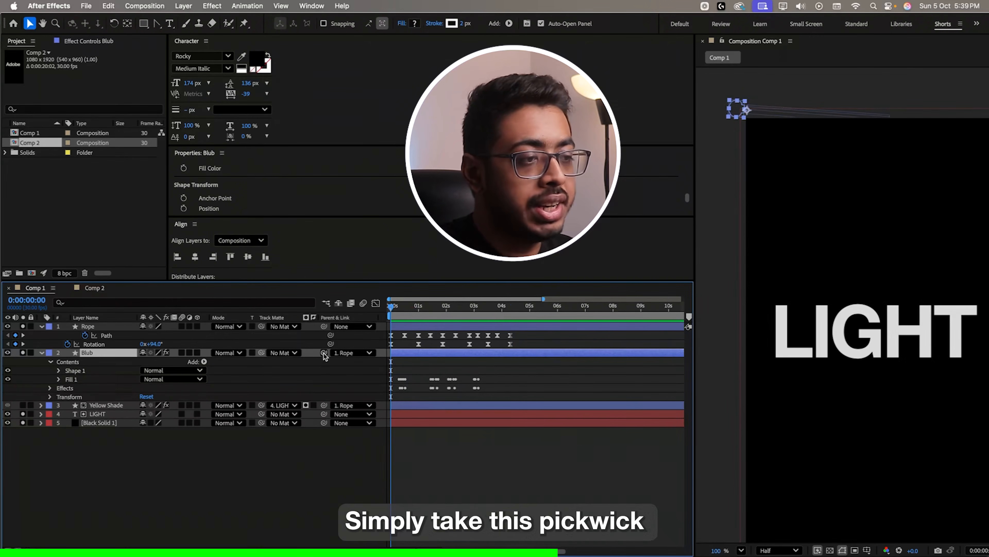
left_click_drag(324, 352, 98, 330)
Scrub and play through the swing to examine when the bulb lights up and how it follows the rope
left_click(394, 308)
left_click_drag(394, 309, 414, 325)
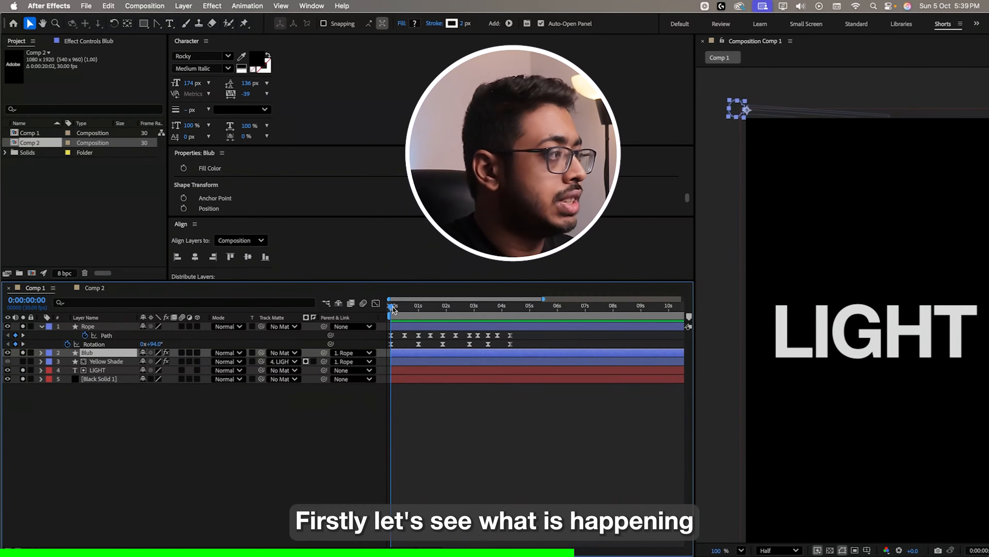
left_click_drag(394, 309, 407, 309)
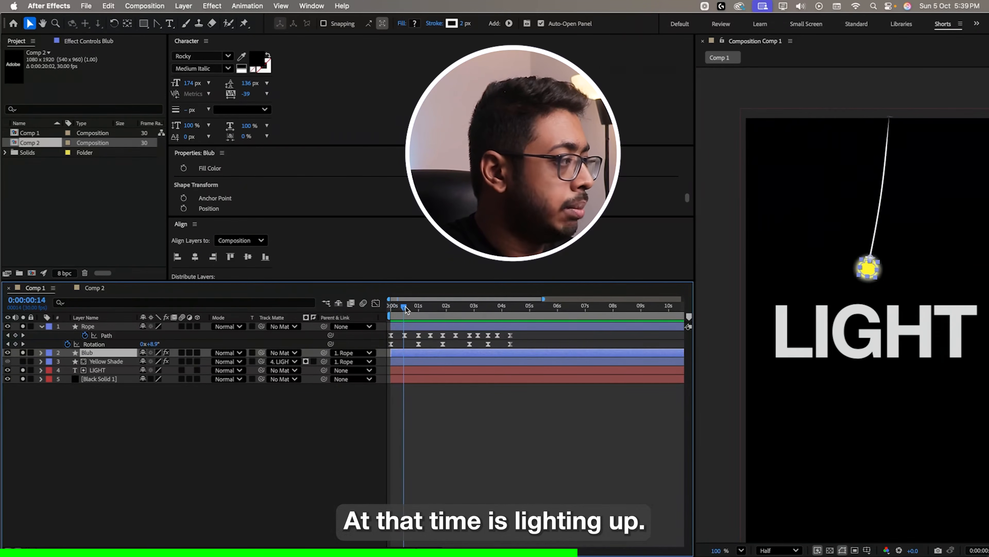
key("space")
left_click_drag(889, 394, 845, 393)
left_click_drag(405, 308, 511, 329)
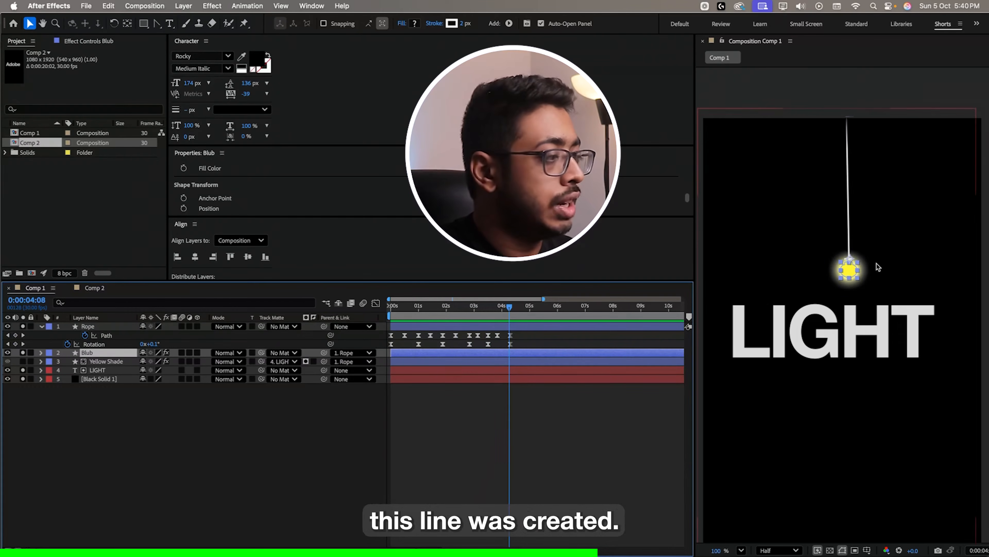
Return to frame 0 and reveal the Color keyframes of Fill 1 in the Blub layer's contents
left_click(403, 308)
left_click_drag(403, 308, 390, 308)
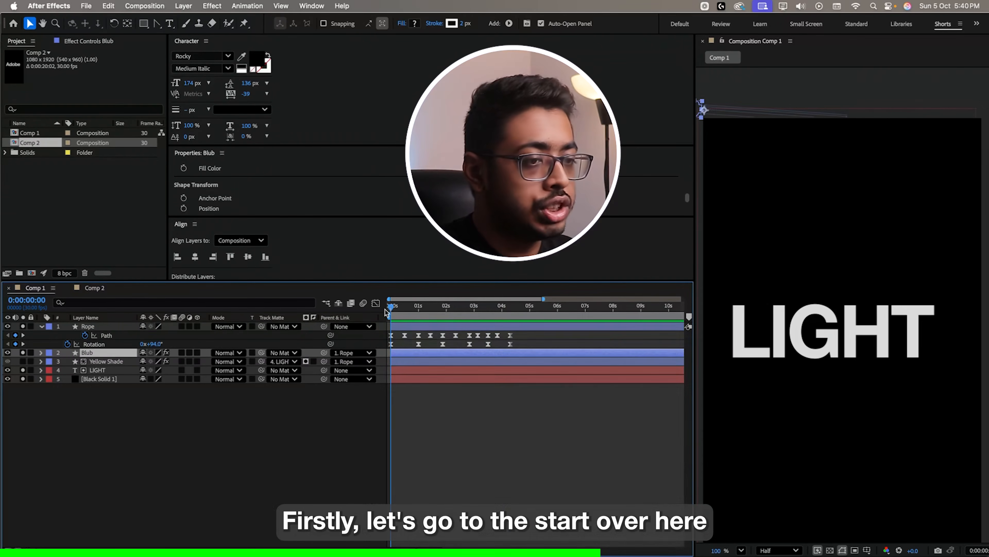
left_click(40, 353)
left_click(47, 362)
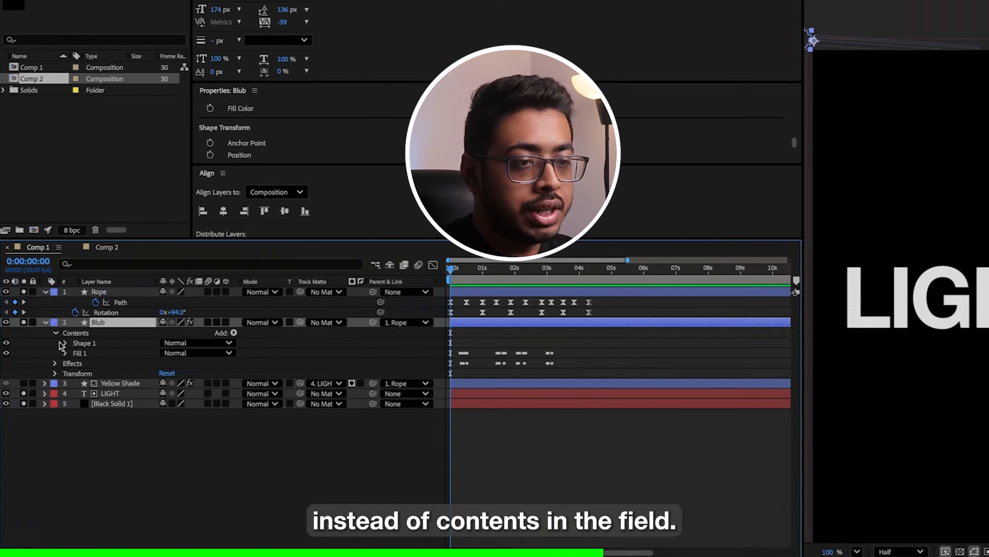
left_click(65, 352)
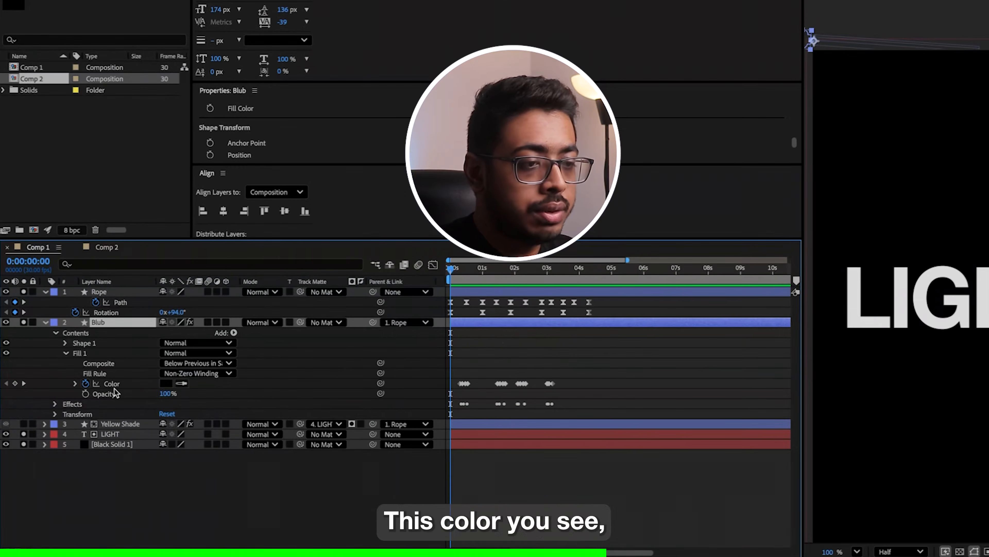
left_click(75, 383)
key("equal")
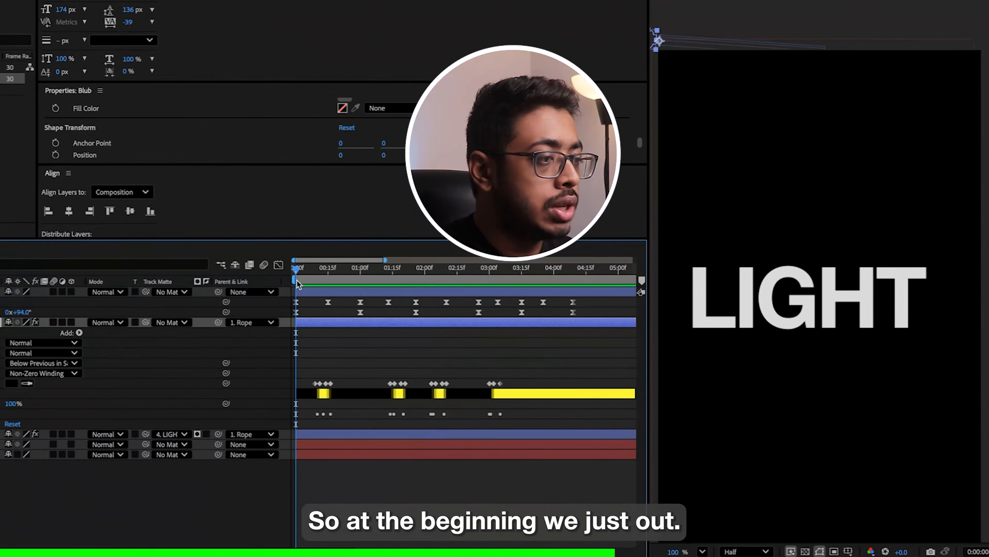
Step through the first group of Color keyframes, from frame 9 to frame 16, to examine the bulb's color changes
left_click_drag(297, 269, 322, 280)
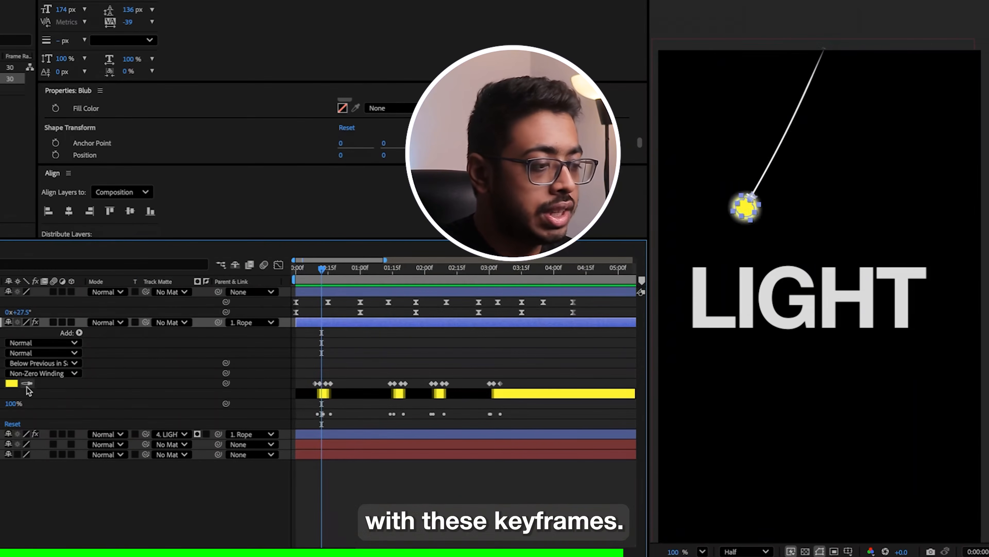
key("equal")
key("equal")
scroll(387, 291, "left", 3)
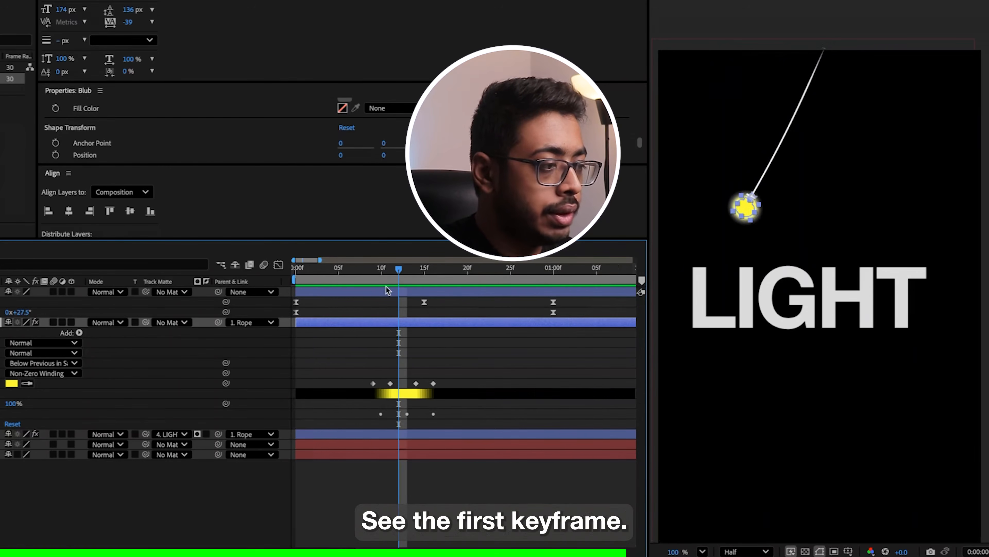
left_click(372, 269)
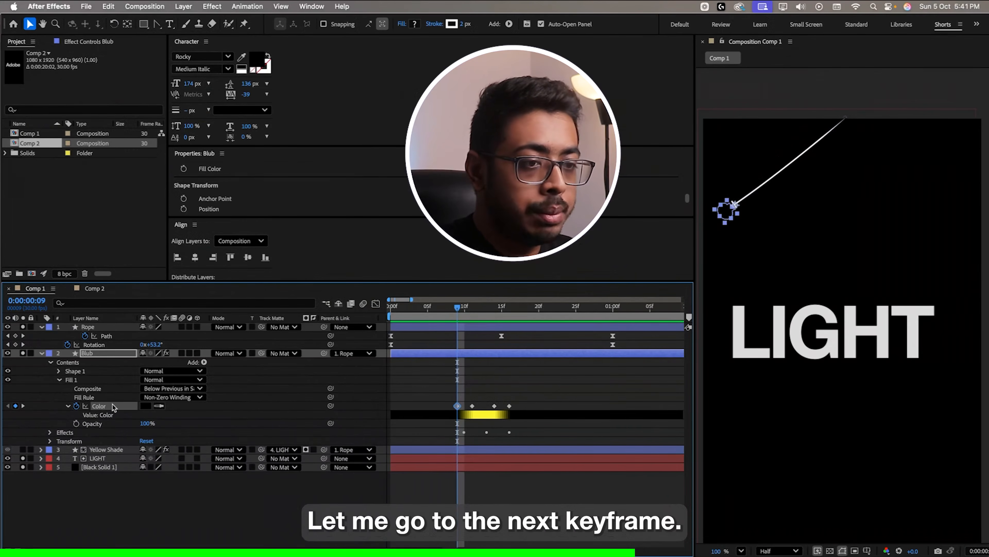
left_click(23, 405)
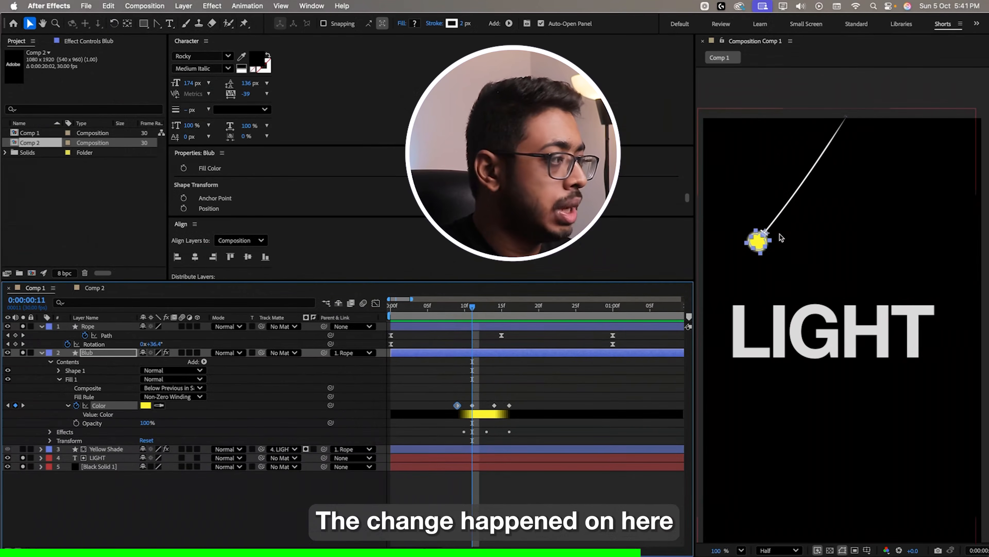
left_click(23, 405)
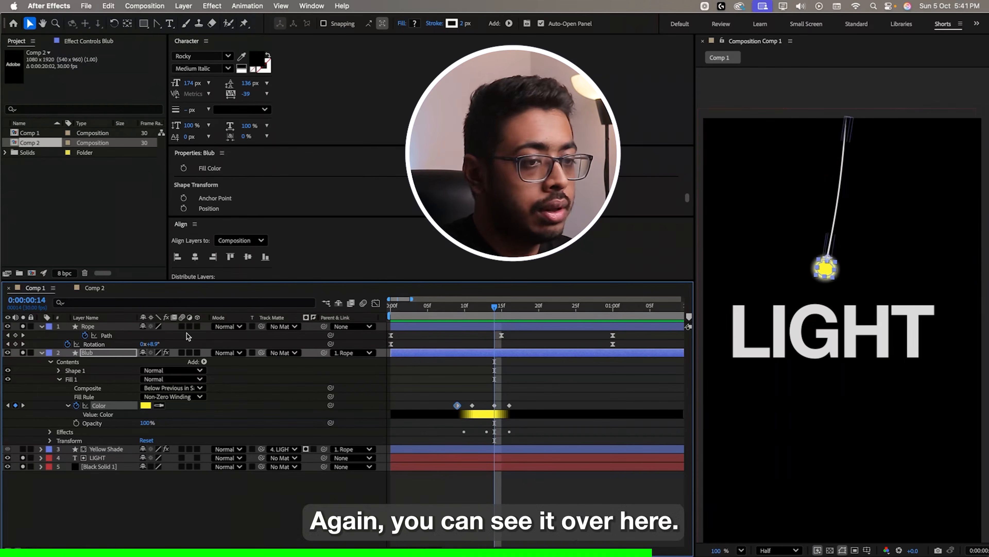
left_click(509, 306)
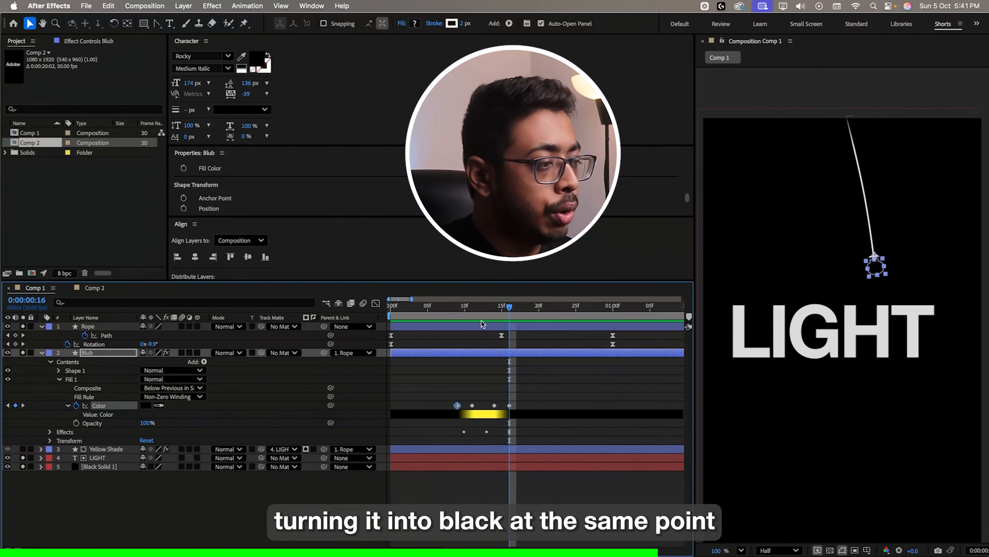
Expand the Blub layer's Glow effect and examine its Glow Radius at frames 10 and 13
left_click(472, 307)
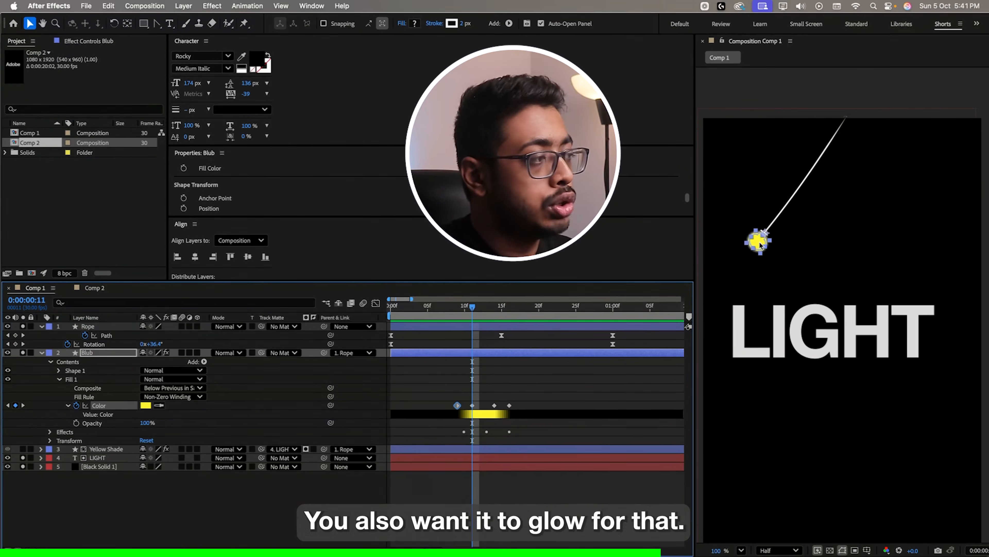
left_click(50, 432)
left_click(57, 440)
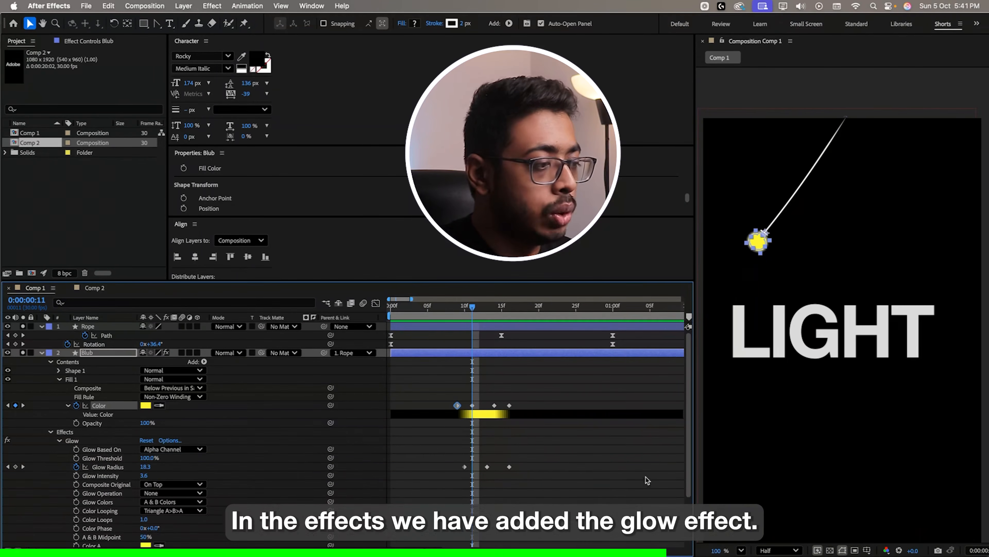
key("Page_Up")
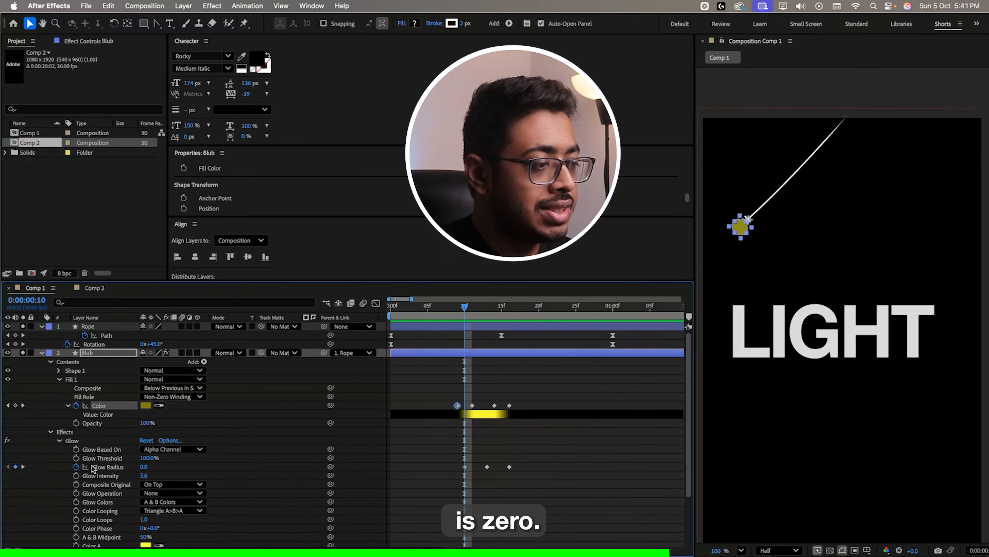
key("Page_Down")
key("Page_Down")
key("Page_Down")
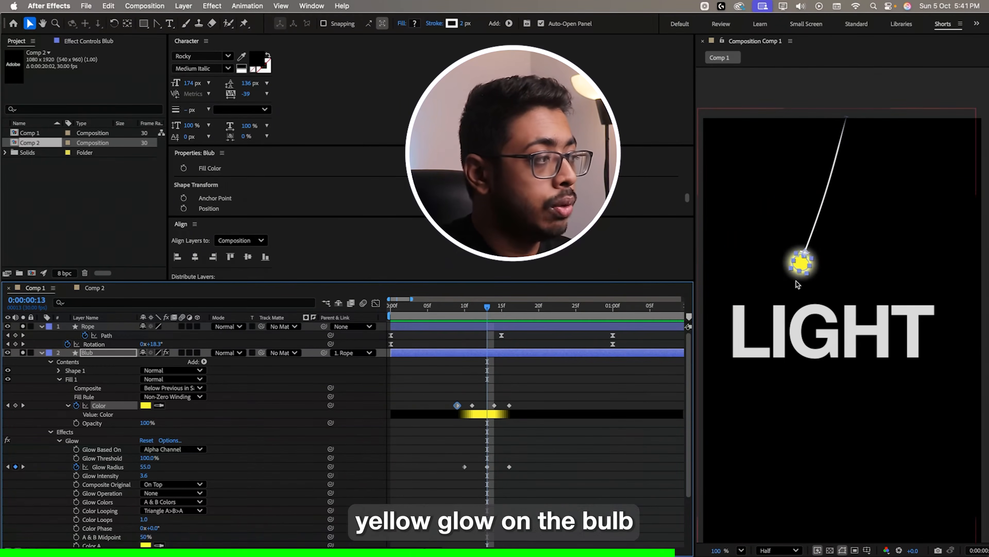
Search for the Glow effect with the Blub layer selected and show the layer's Effect Controls
left_click(98, 353)
key("ctrl+space")
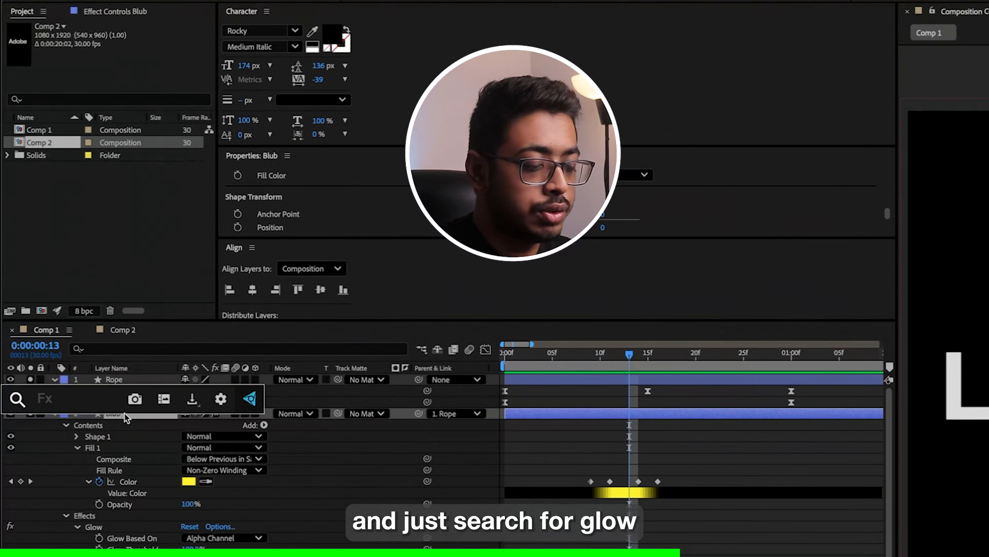
type("glow")
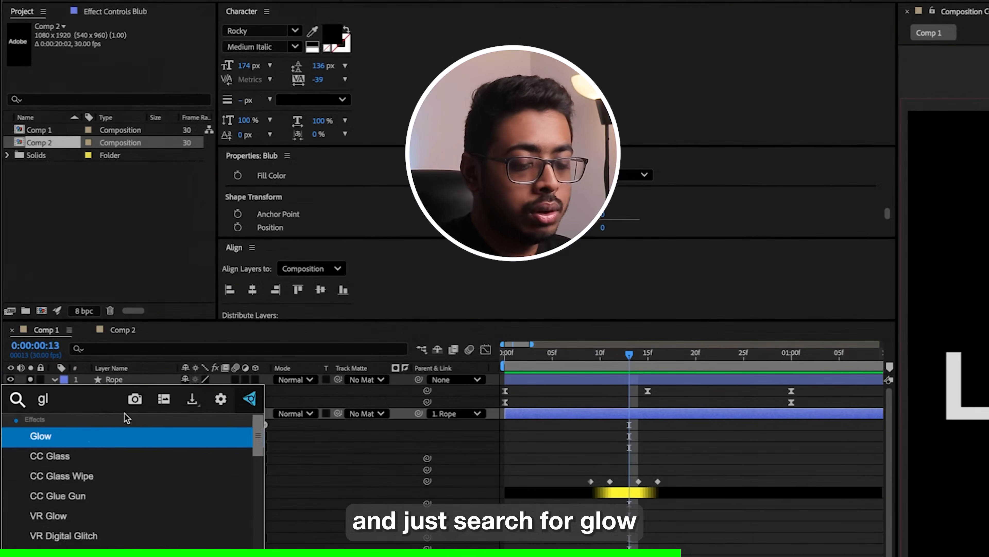
left_click(119, 438)
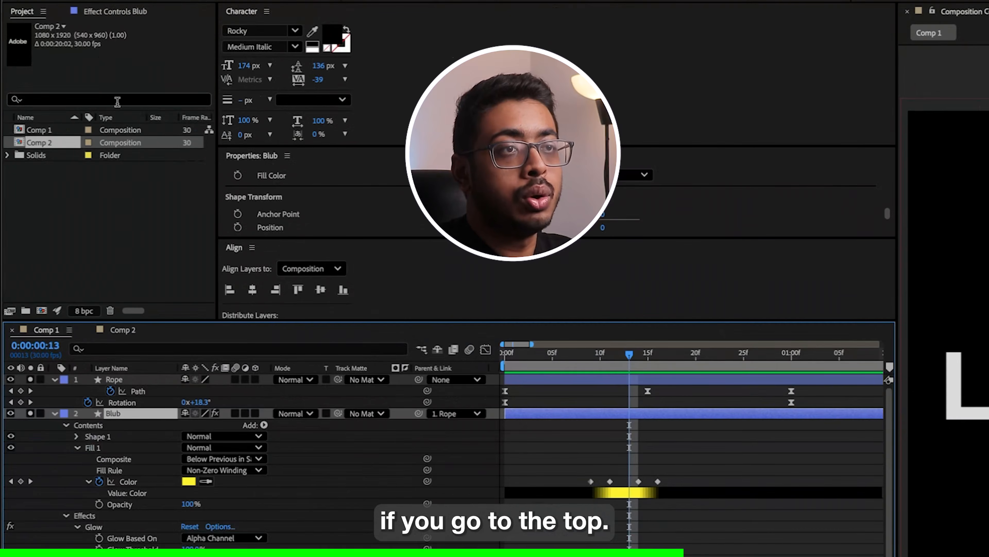
left_click(104, 10)
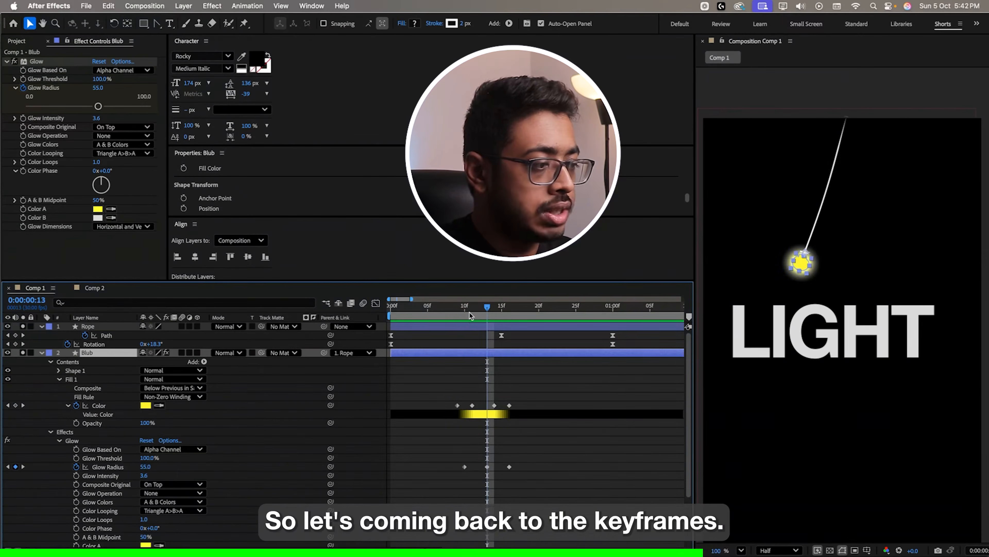
Step through the Glow Radius keyframes at frames 10, 13 and 16 to compare their values
left_click(465, 314)
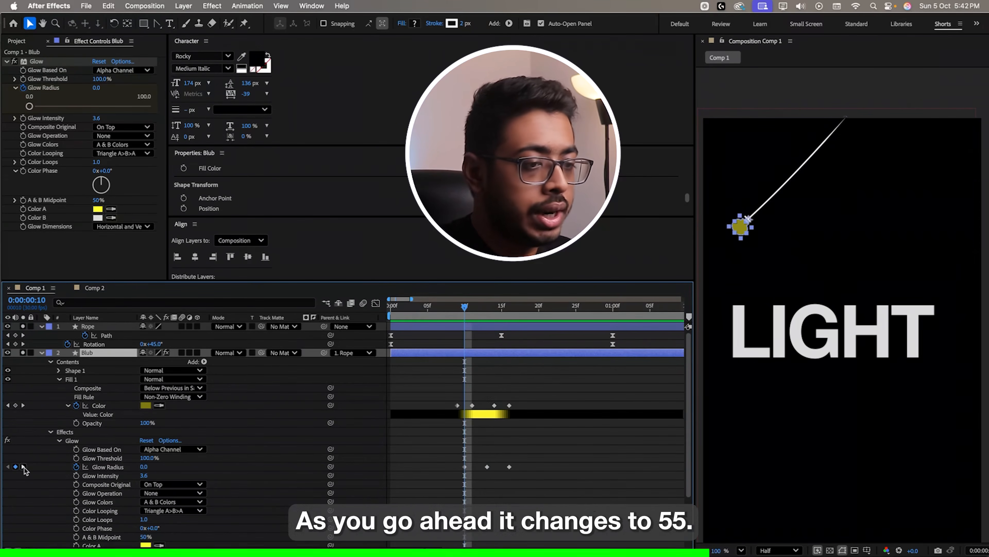
left_click(23, 467)
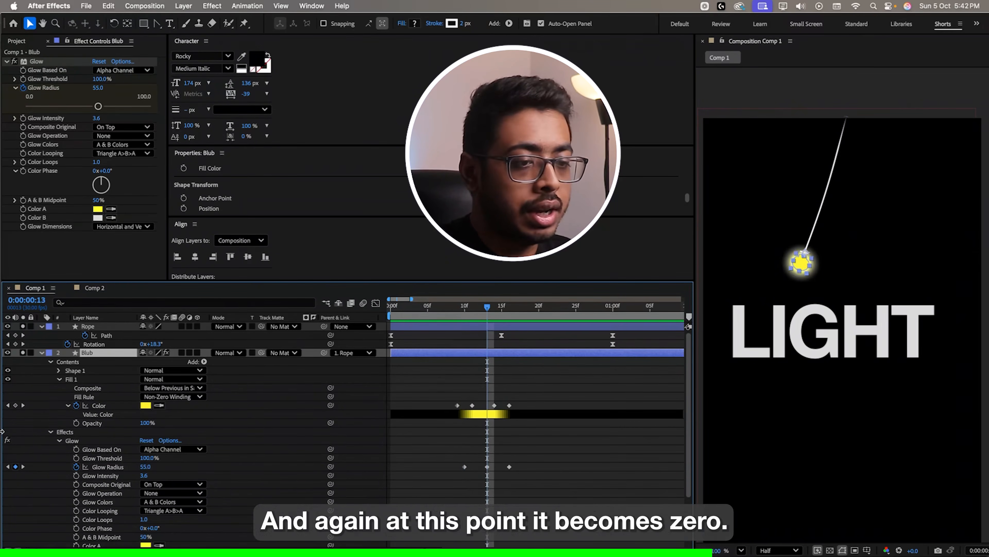
left_click(23, 467)
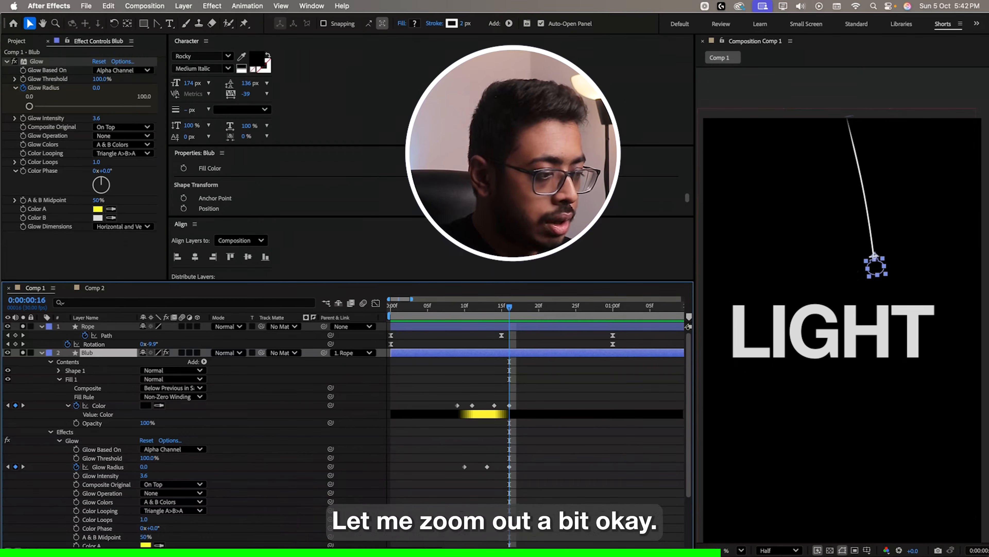
Examine the Color and Glow Radius keyframes of the bulb's second flash, around 0:00:01:16, and scrub through it
key("minus")
left_click_drag(475, 309, 603, 331)
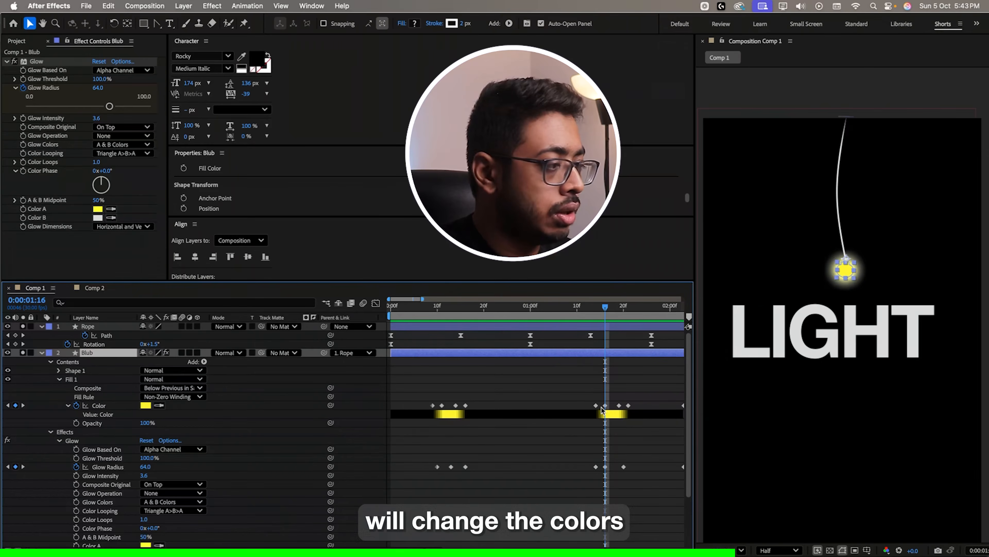
left_click(609, 409)
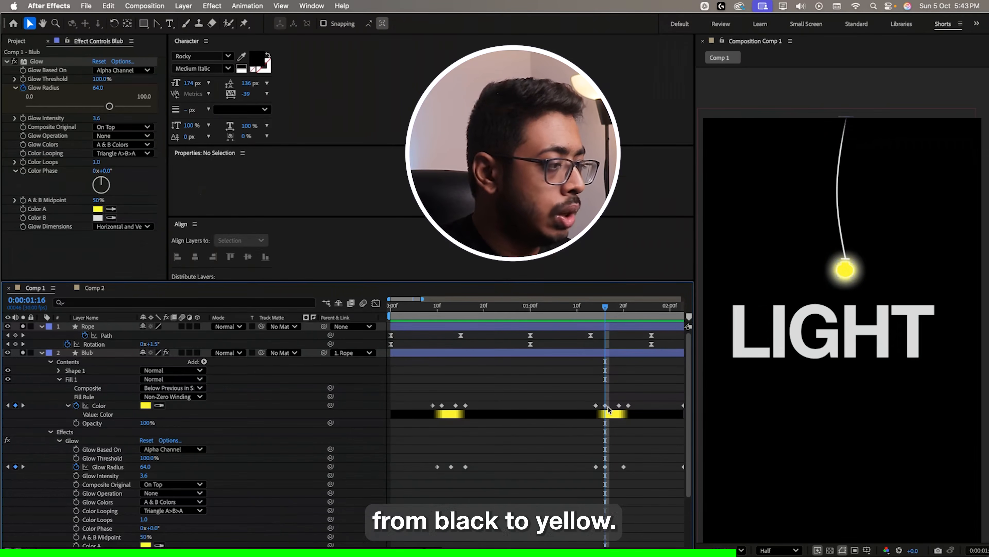
left_click(628, 406)
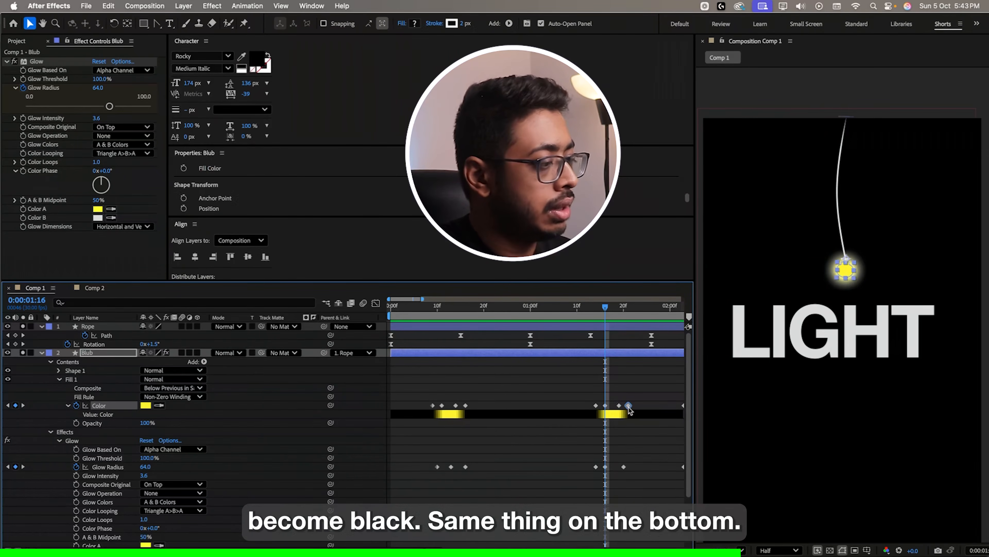
left_click(596, 467)
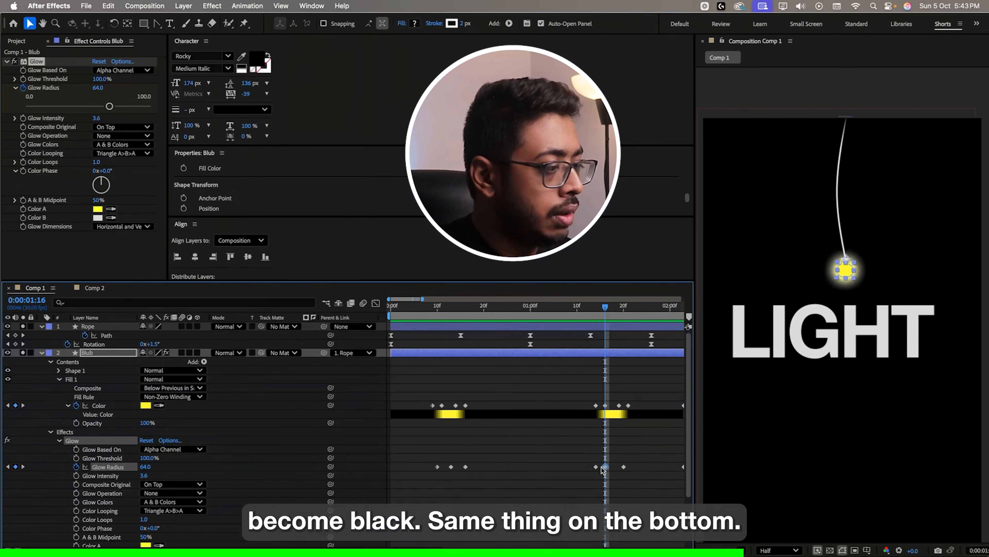
left_click(605, 467)
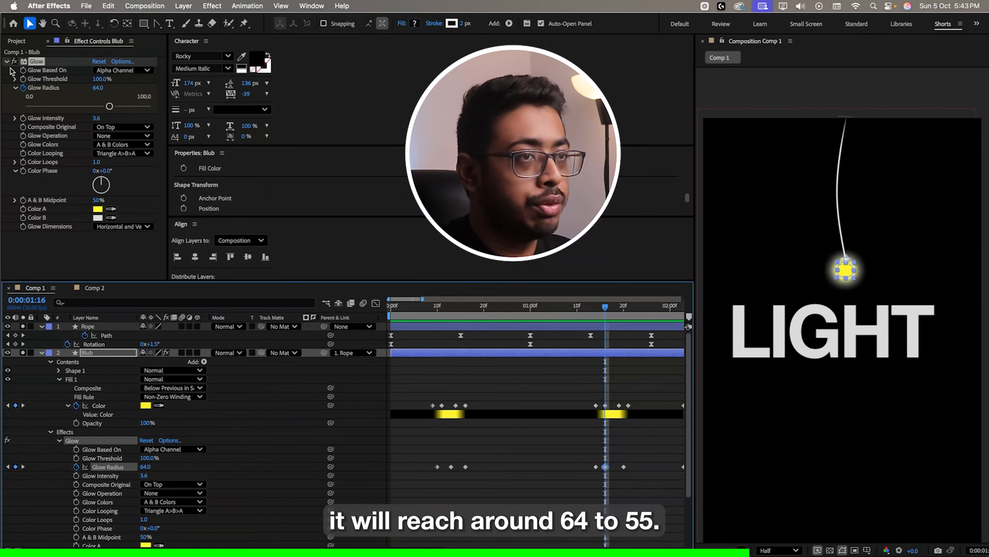
left_click(597, 315)
left_click_drag(599, 316, 637, 314)
left_click(628, 314)
left_click(731, 245)
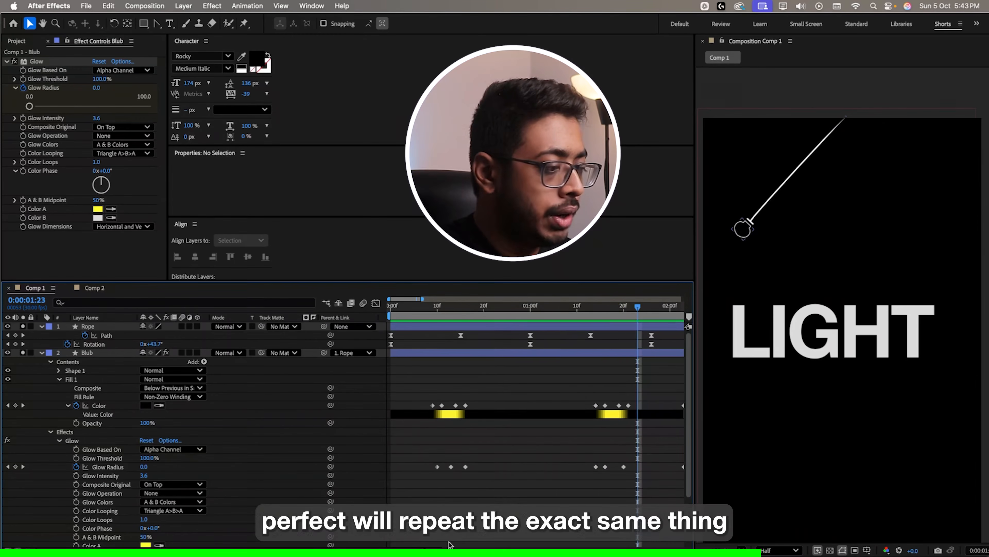
Examine the bulb's remaining Color and Glow Radius keyframes and scrub from 0:00:03:00 to where the bulb comes to rest
scroll(536, 409, "right", 10)
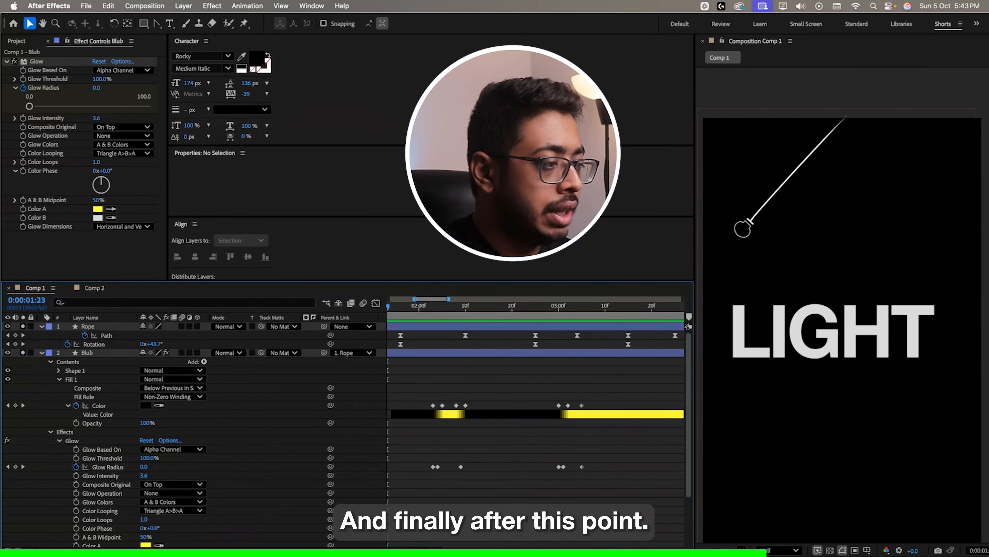
scroll(536, 390, "right", 5)
left_click(458, 311)
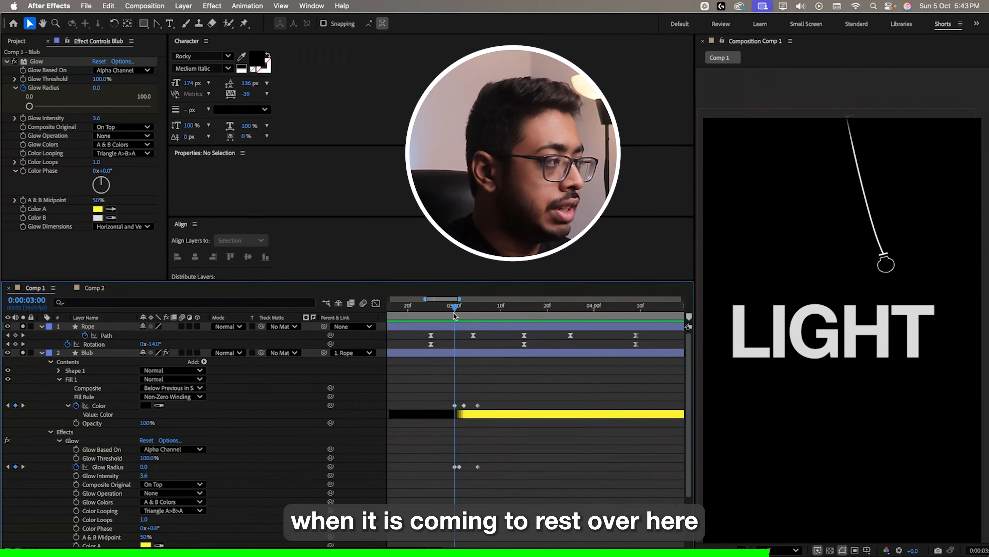
left_click_drag(459, 315, 627, 340)
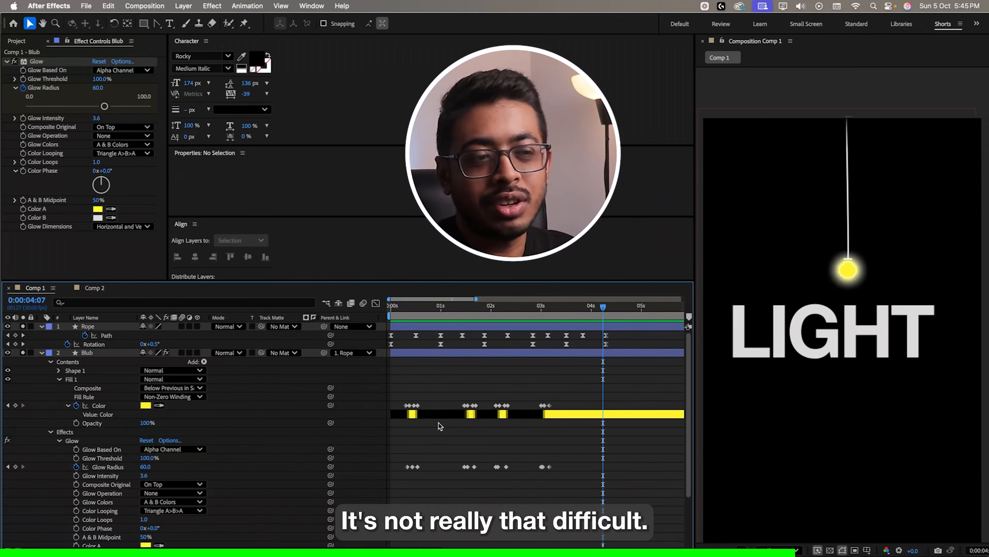
Collapse the expanded properties of the Blub and Rope layers in the timeline
left_click(87, 352)
key("u")
key("u")
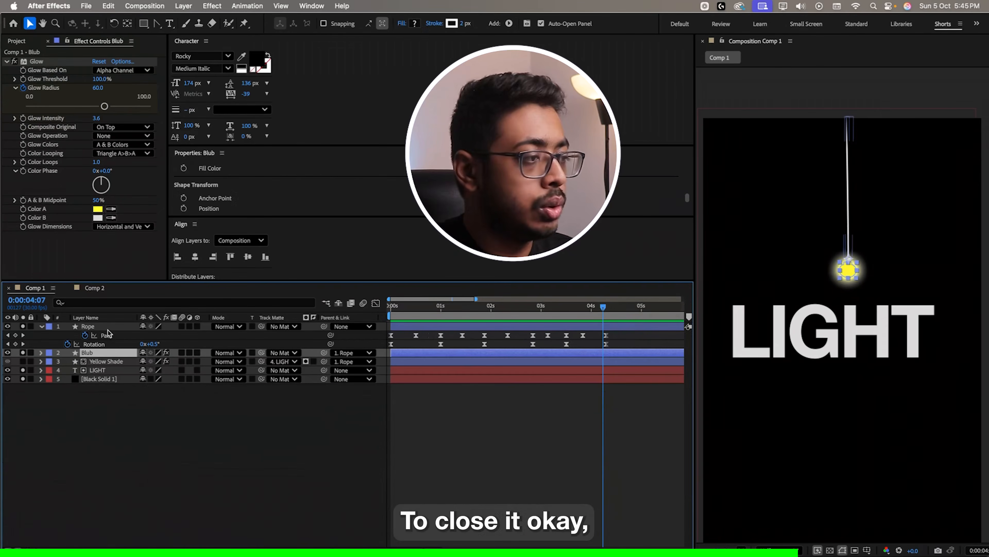
left_click(78, 326)
key("u")
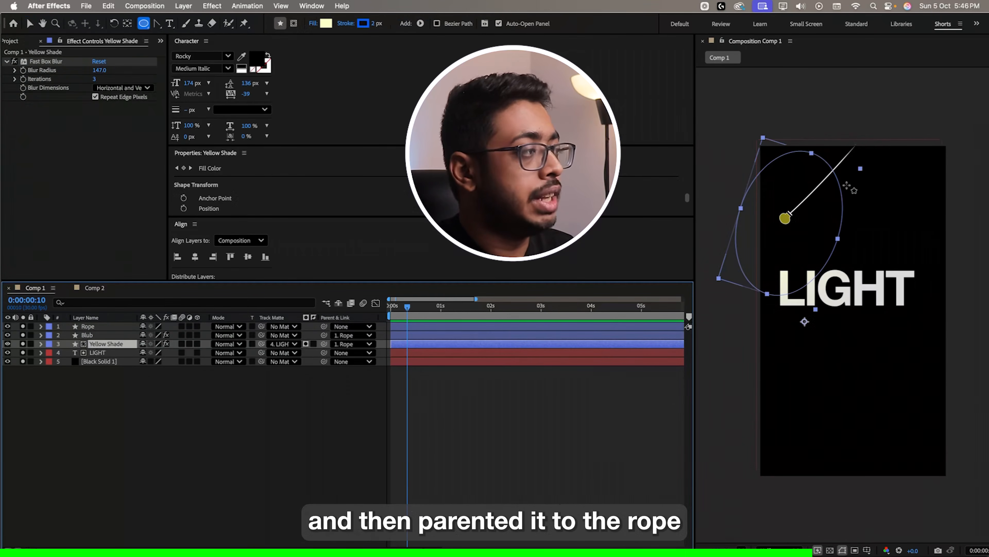
Remove the Yellow Shade layer's track matte and disable its Fast Box Blur to inspect the ellipse in motion, linking its parent to Rope
left_click(282, 343)
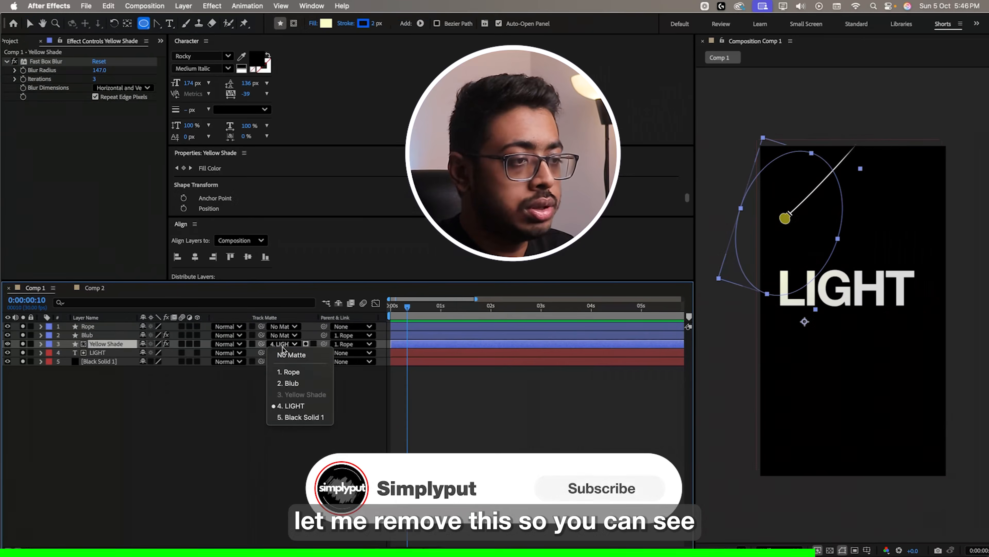
left_click(283, 354)
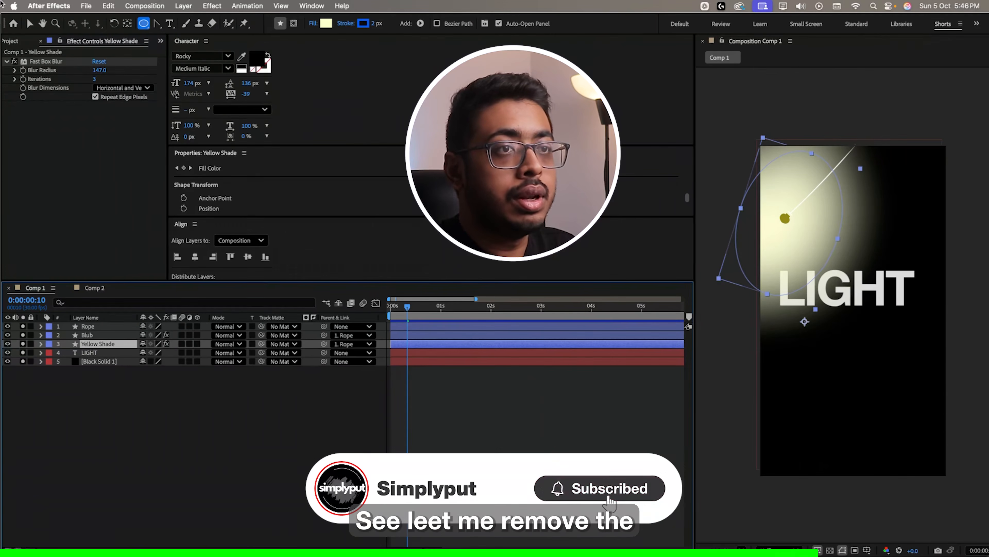
left_click(14, 62)
left_click_drag(407, 306, 559, 330)
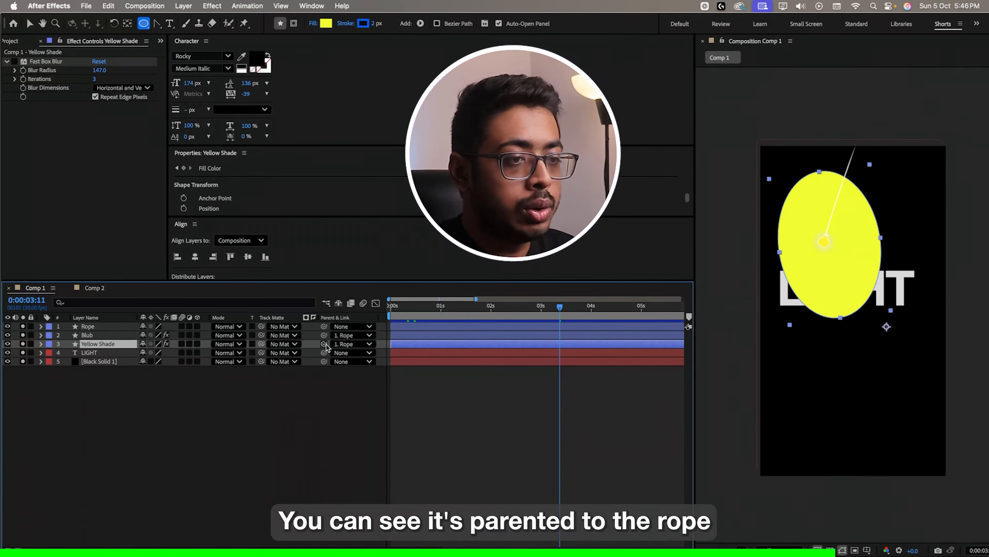
left_click_drag(323, 344, 125, 329)
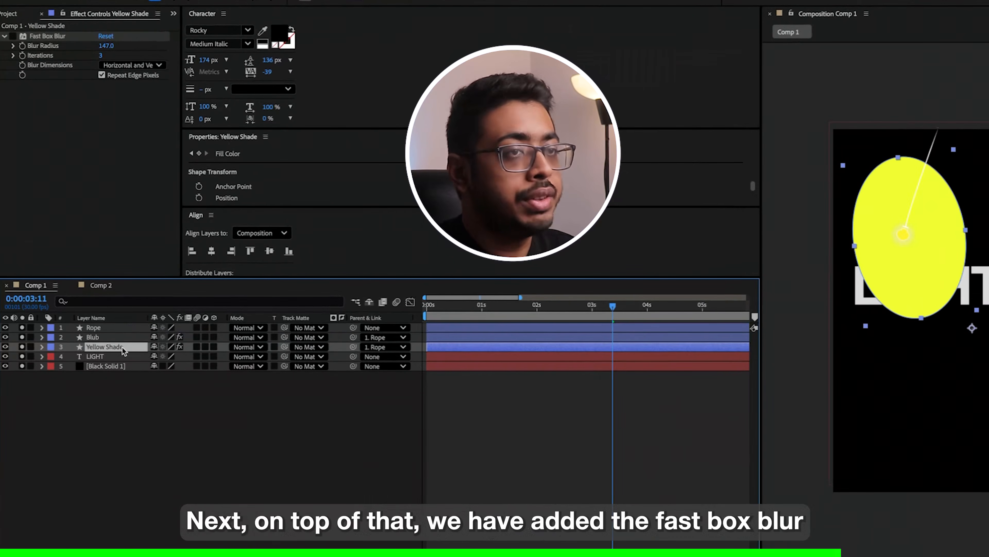
Re-enable the Fast Box Blur on the Yellow Shade layer and set its Blur Radius to 150
left_click(12, 36)
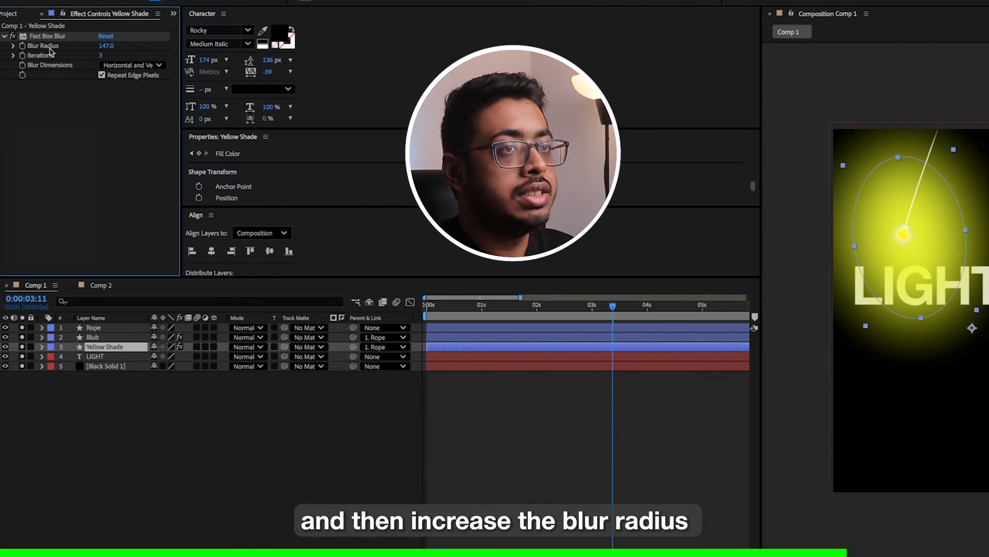
left_click(108, 46)
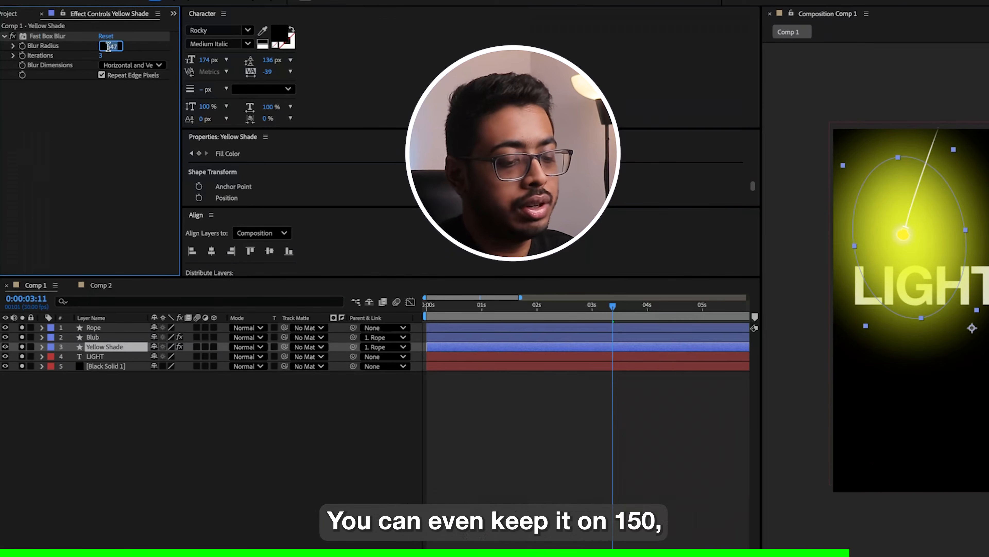
type("150")
key("Return")
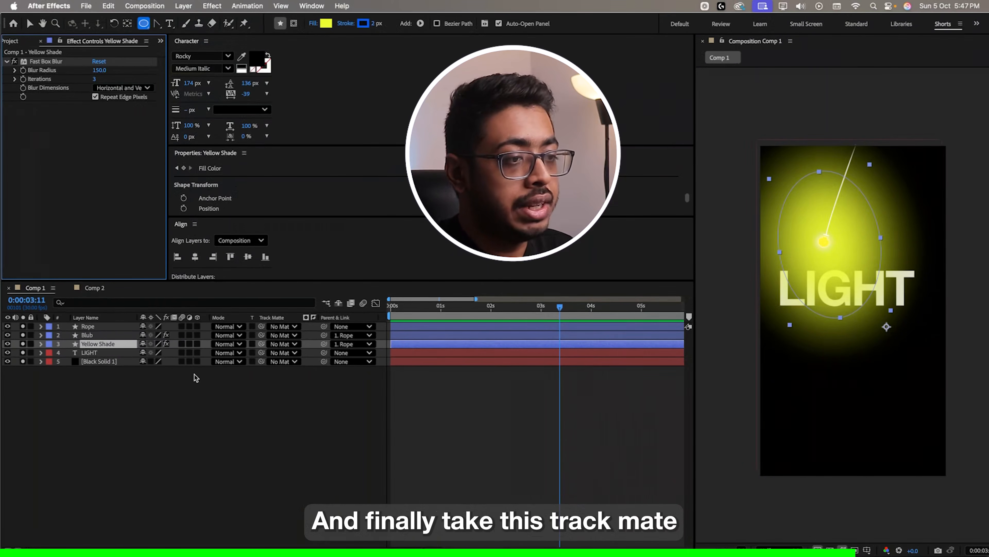
Set the LIGHT text layer as Yellow Shade's track matte and make the LIGHT layer visible again
left_click_drag(261, 344, 106, 353)
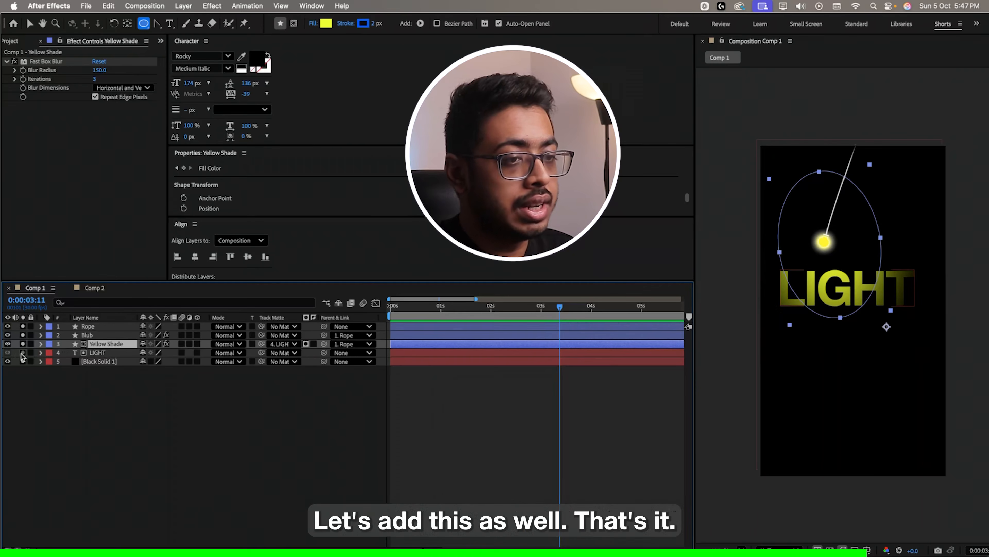
left_click(8, 352)
Go to frame 9 and expand the Yellow Shade layer's Ellipse 1 Fill 1 down to its Color keyframes
left_click_drag(394, 312, 405, 317)
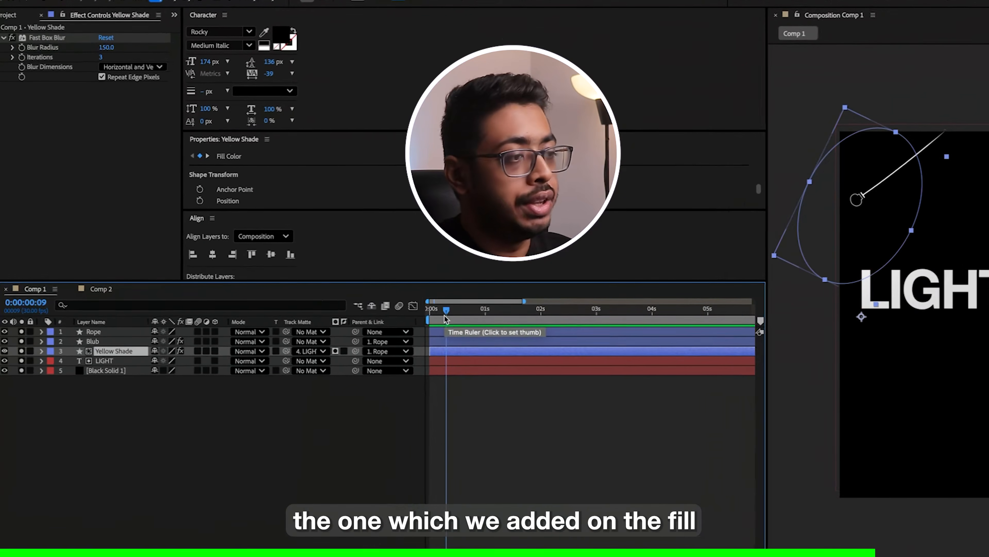
left_click(41, 351)
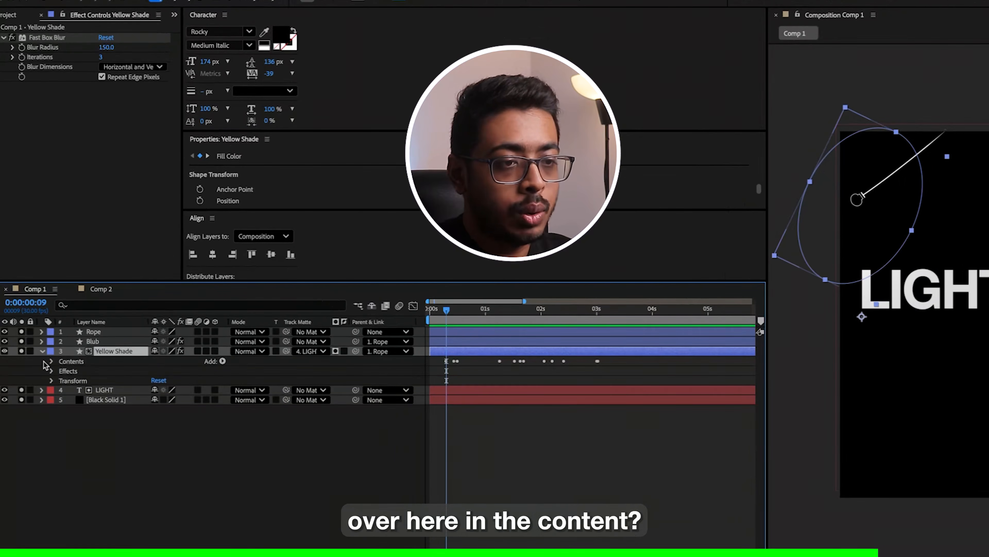
left_click(52, 361)
left_click(62, 370)
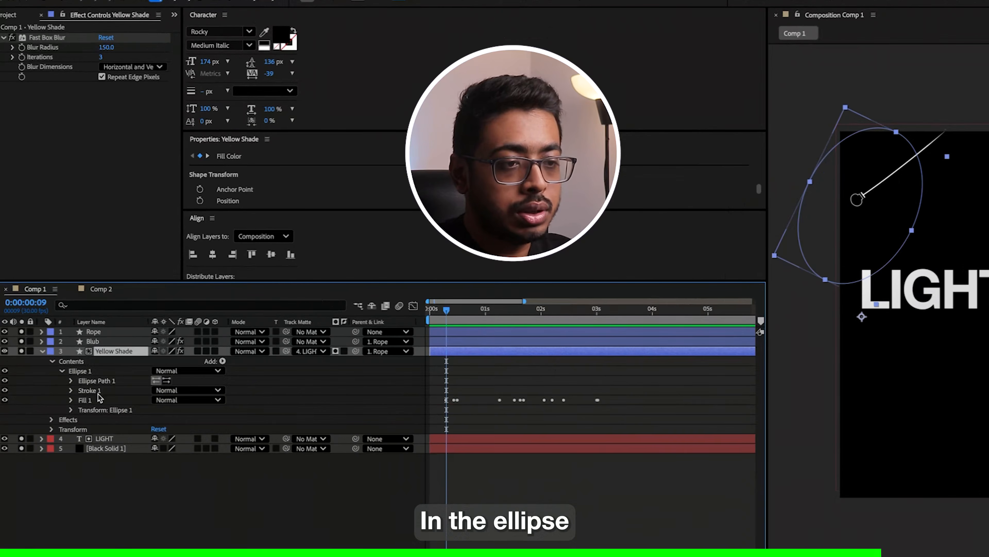
left_click(70, 400)
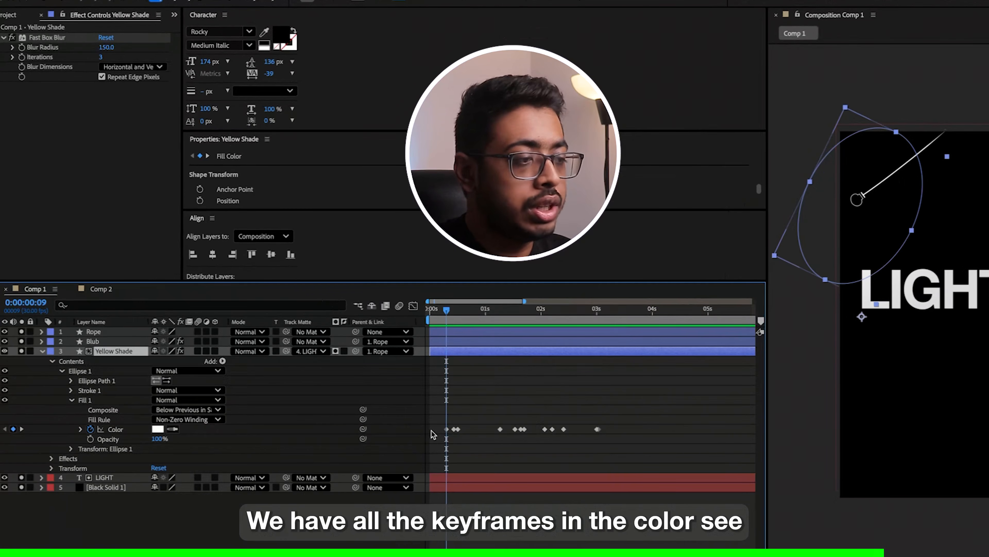
left_click(79, 429)
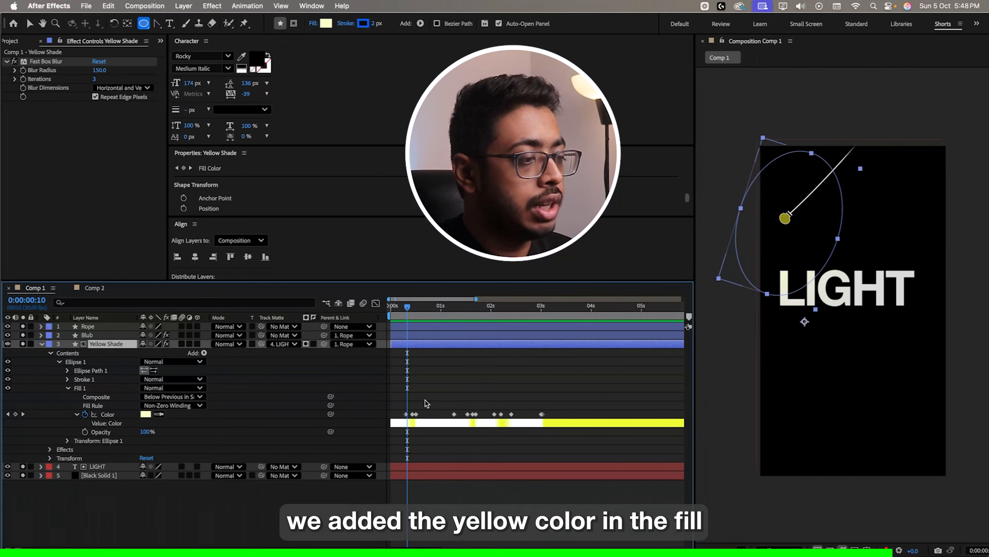
Examine Yellow Shade's fill Color keyframes at frames 9 and 13 and at 0:00:01:16 and 0:00:01:19
key("equal")
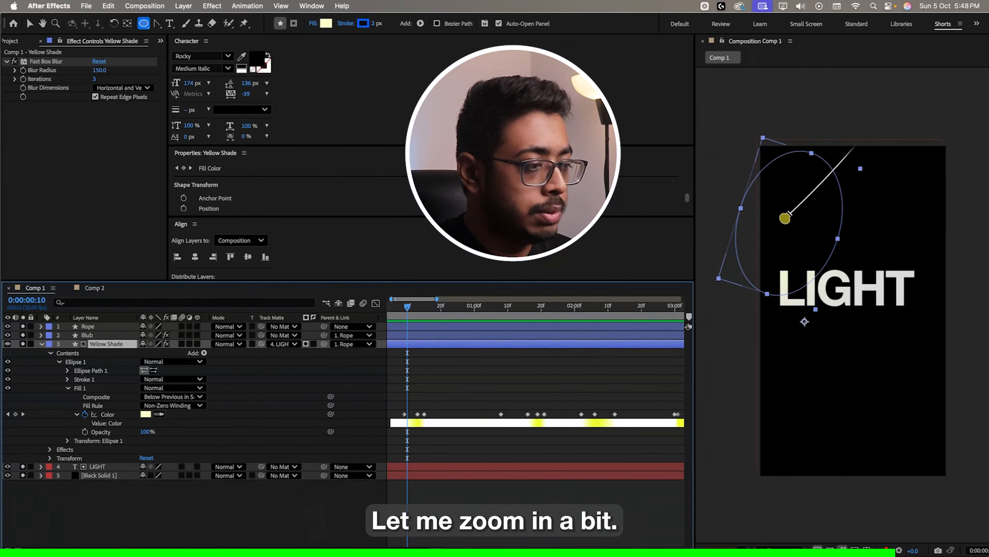
left_click_drag(408, 307, 405, 308)
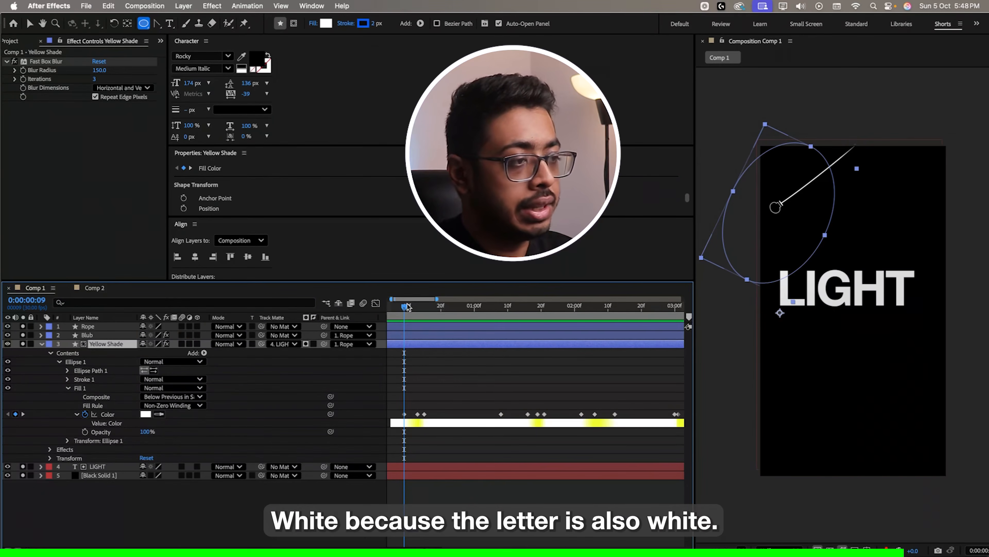
left_click_drag(406, 307, 417, 310)
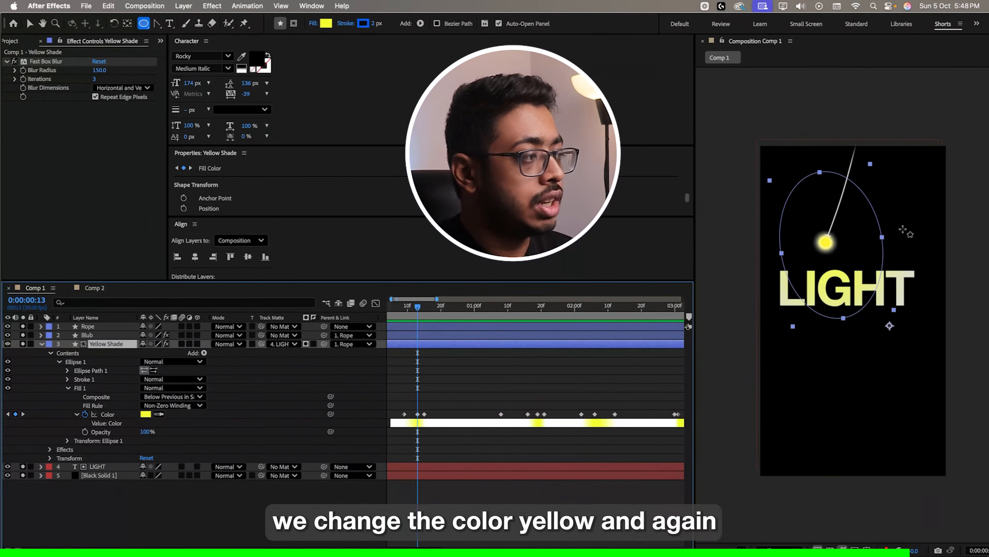
left_click_drag(417, 310, 535, 329)
left_click(528, 414)
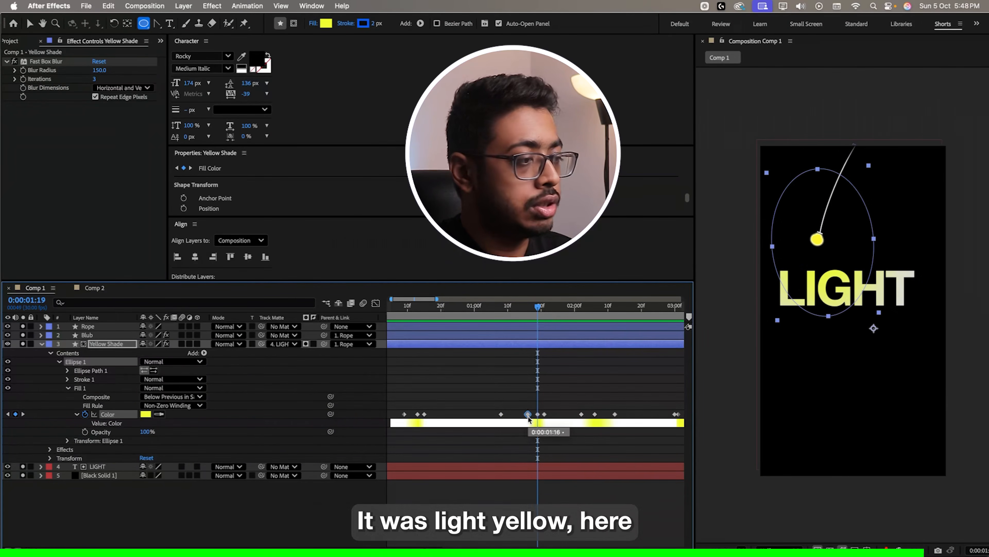
left_click(538, 414)
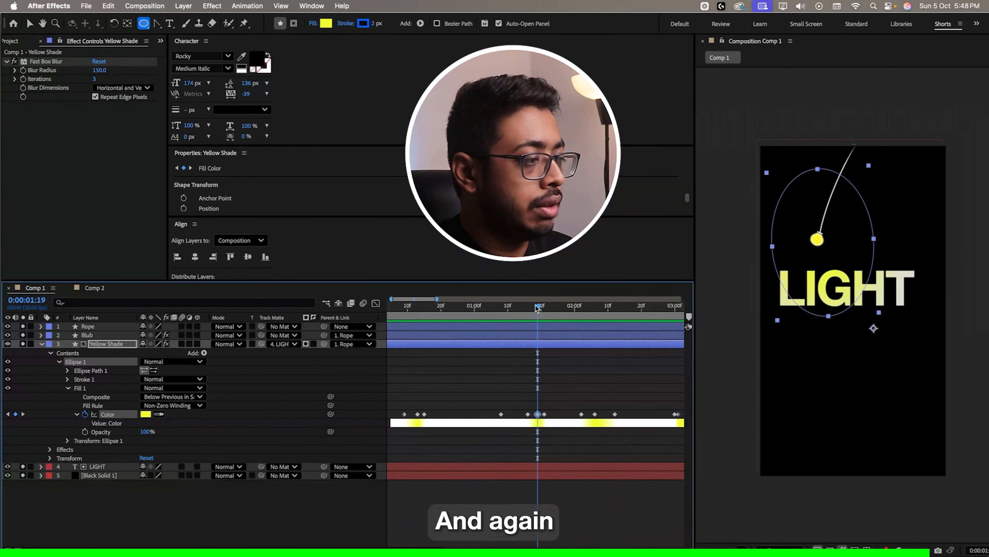
Compare Yellow Shade's final Color keyframes at 0:00:03:00 and 0:00:03:01, and play the end of the swing
left_click_drag(538, 308, 622, 323)
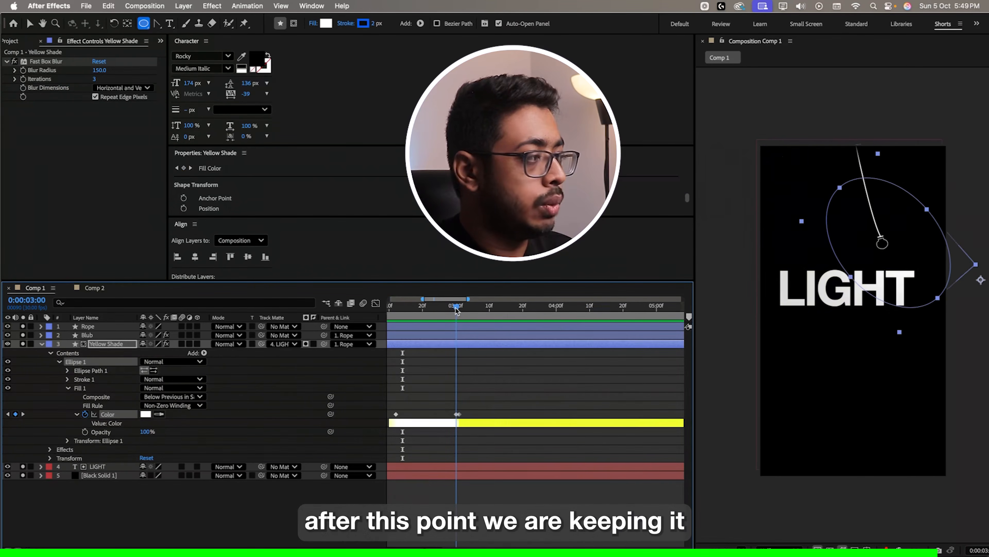
mouse_move(456, 310)
left_mouse_down()
mouse_move(507, 320)
mouse_move(459, 322)
left_mouse_up()
key("space")
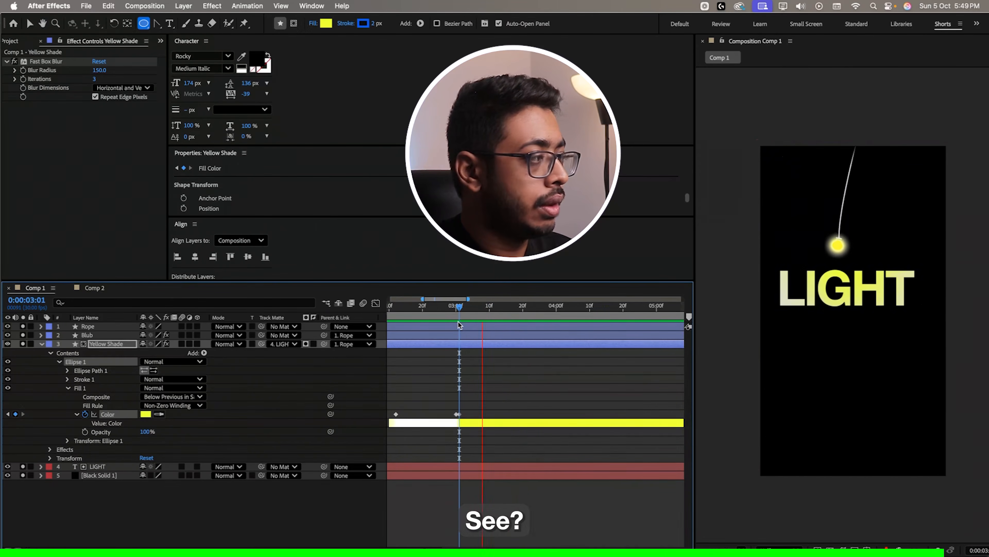
key("space")
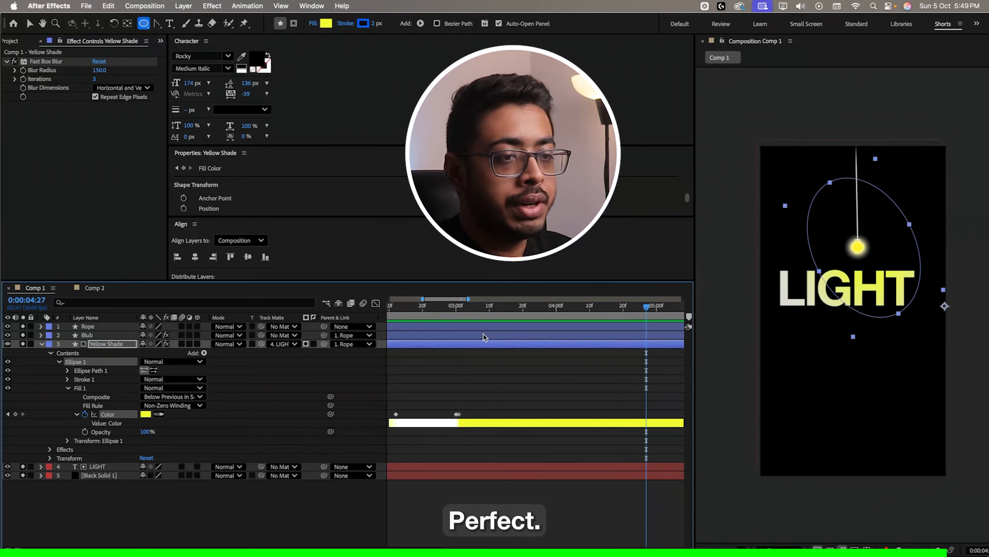
Collapse the Yellow Shade layer's properties and play the finished first variation from 0:00:00:00
left_click(118, 346)
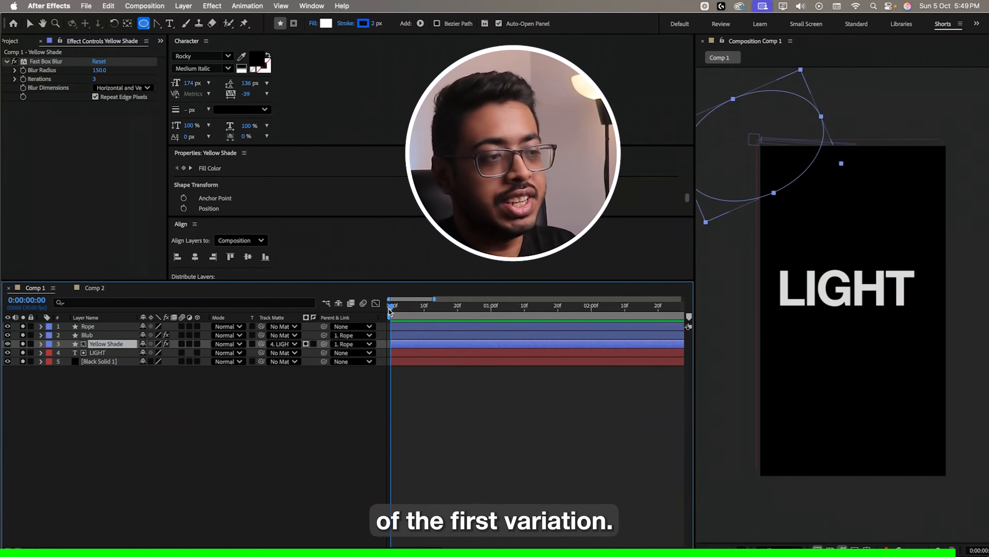
key("space")
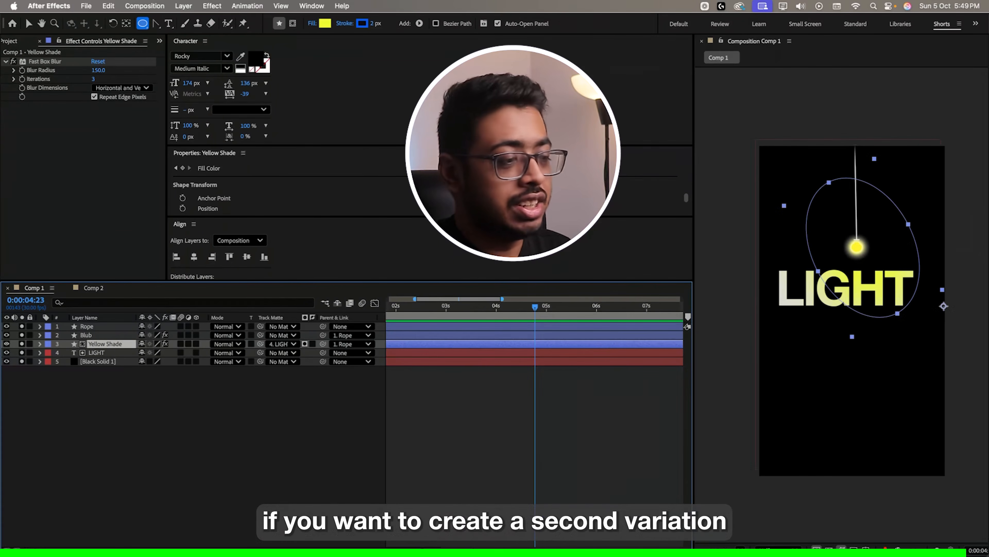
Hide the LIGHT layer for a revealing effect and preview this second variation from 0:00:00:00
scroll(648, 380, "left", 5)
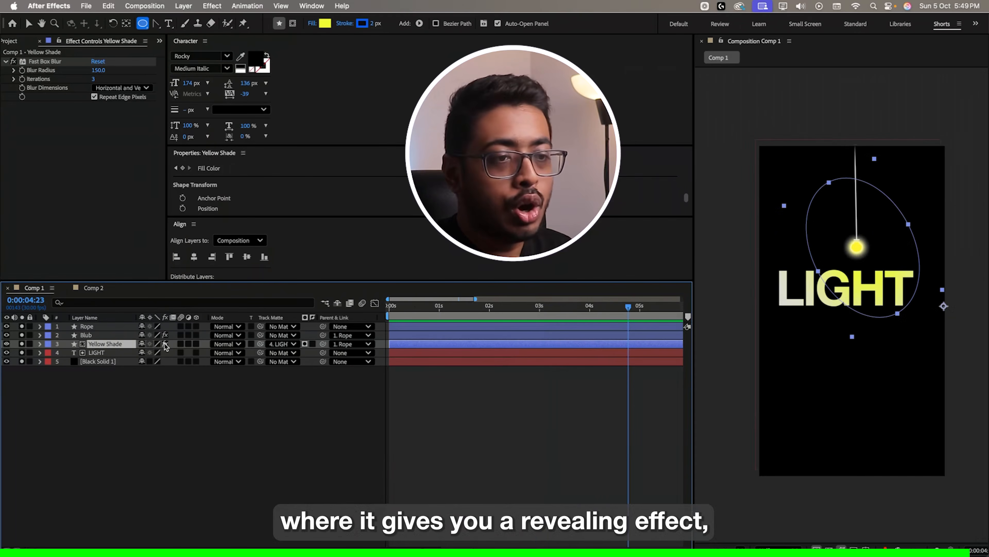
left_click(6, 353)
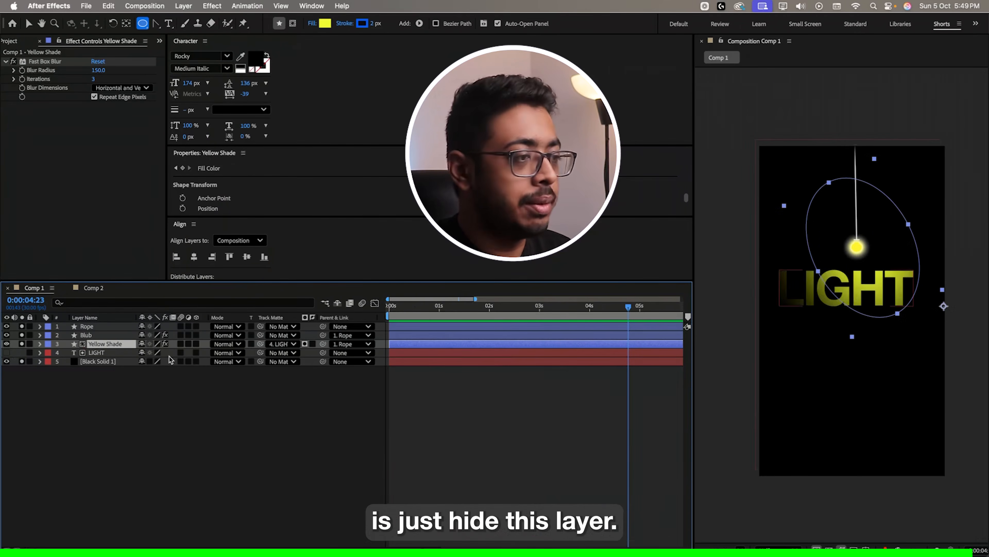
left_click(390, 318)
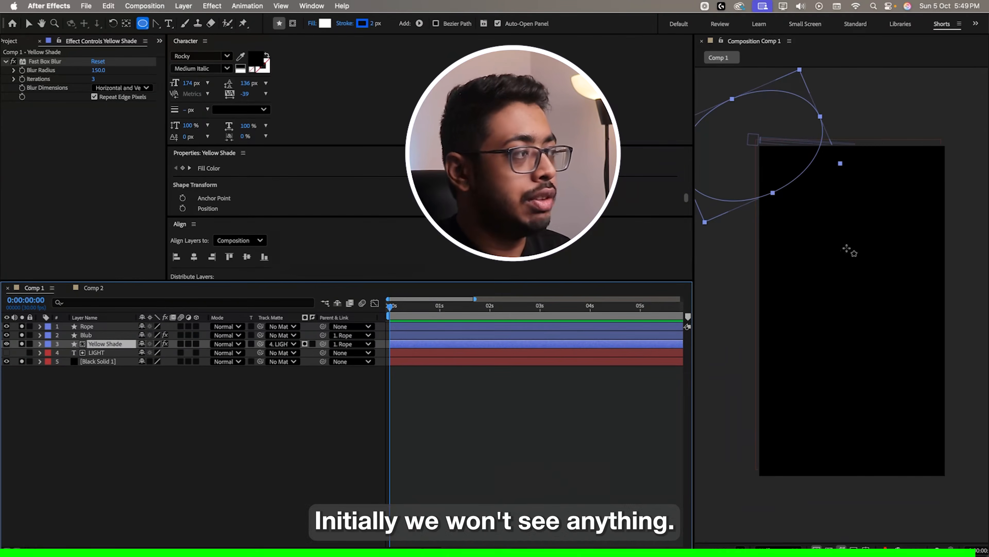
mouse_move(393, 309)
left_mouse_down()
mouse_move(431, 319)
mouse_move(391, 325)
left_mouse_up()
key("space")
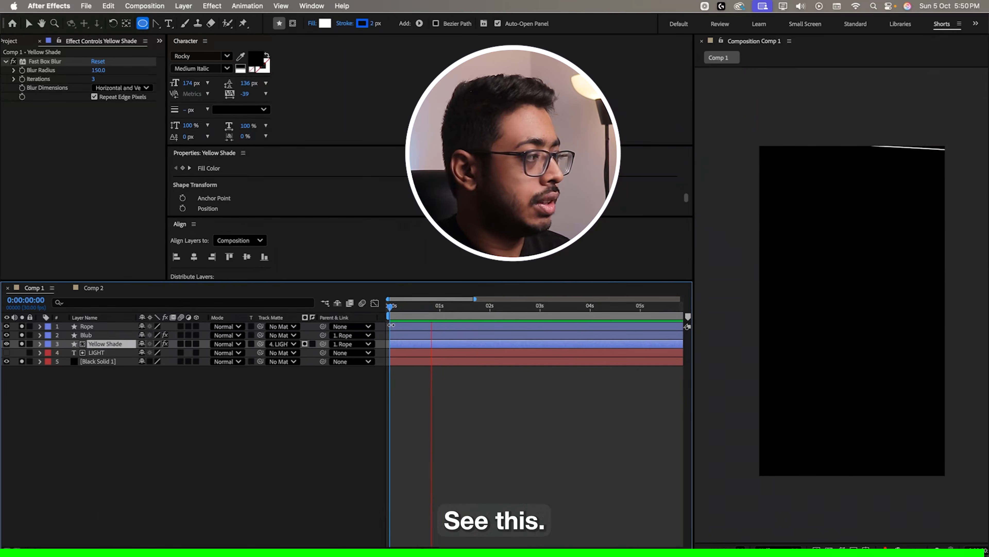